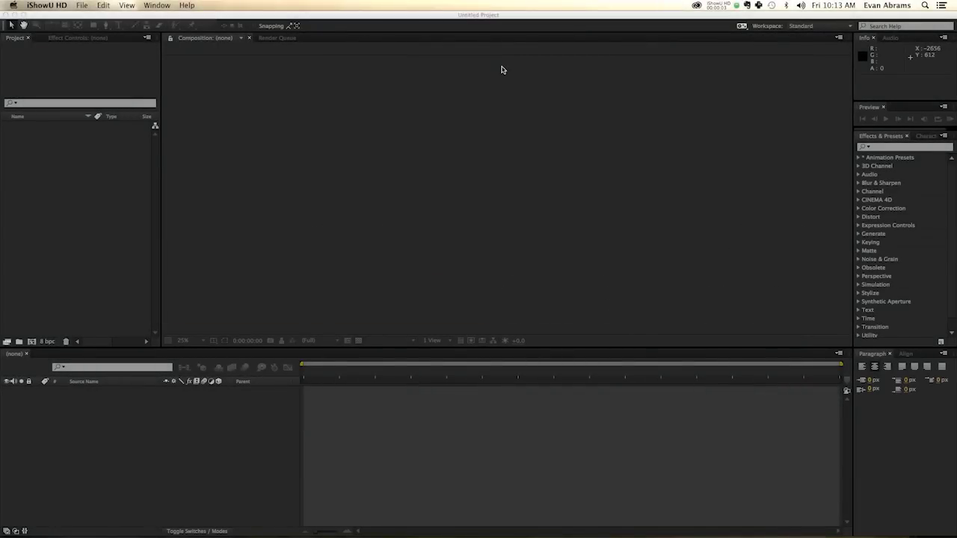
Step: Create a new 1920 x 1080 composition with the HDTV 1080 29.97 preset and a 30-second duration
click(56, 306)
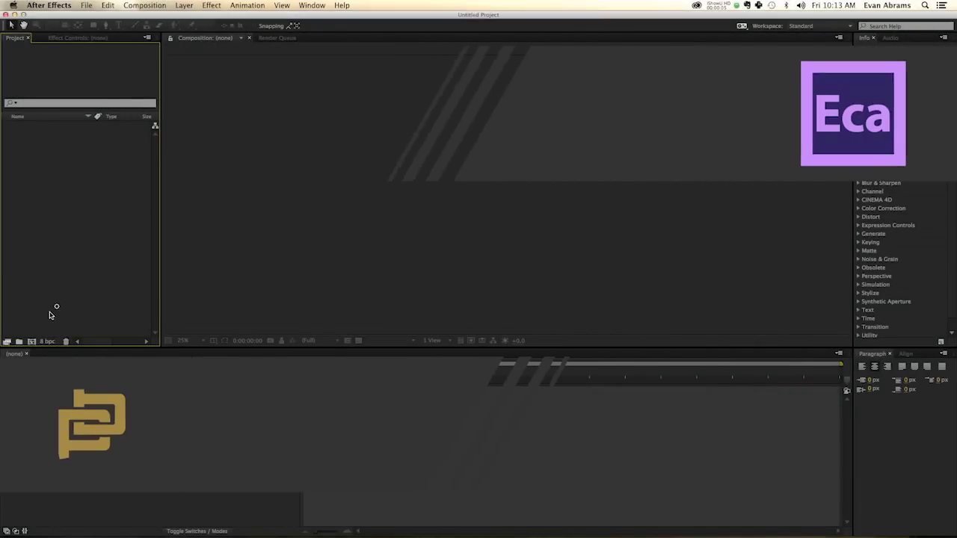
click(31, 341)
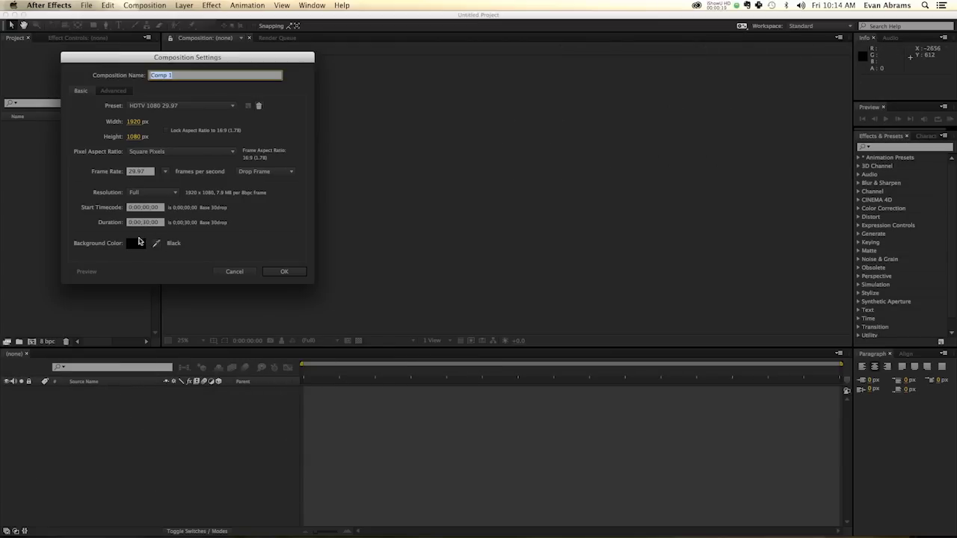
click(284, 273)
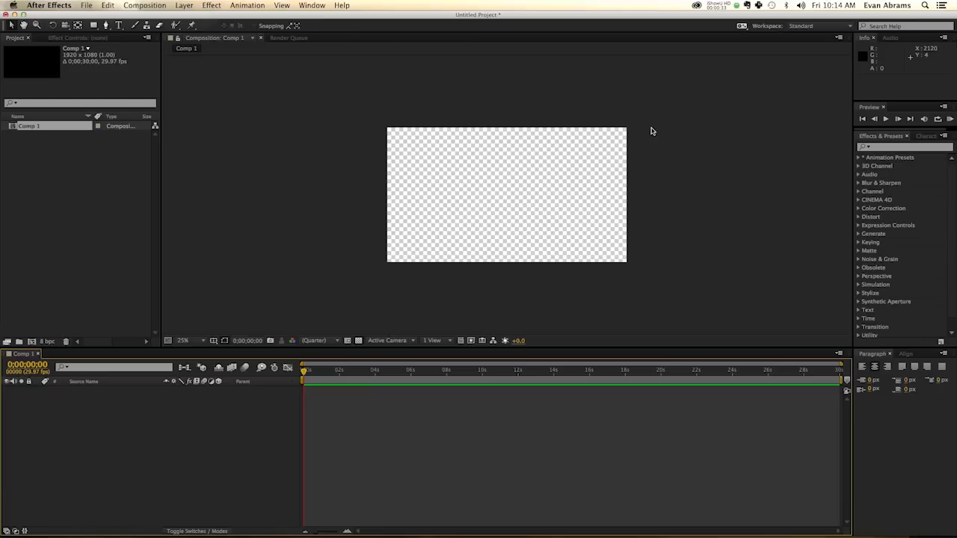
Step: Add a text layer reading "U" and turn off the transparency grid in the composition view
right_click(151, 414)
mouse_move(157, 419)
click(327, 434)
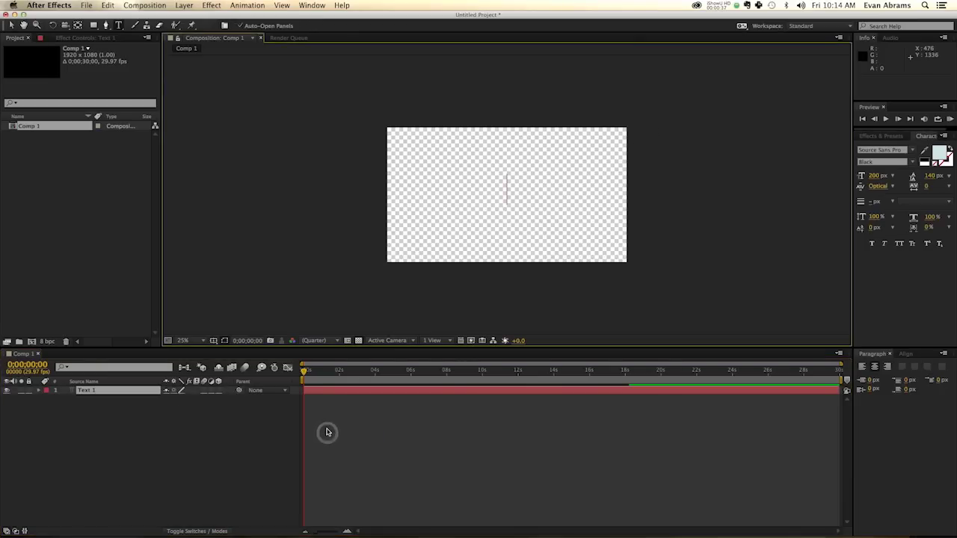
text(U)
key(KP_Enter)
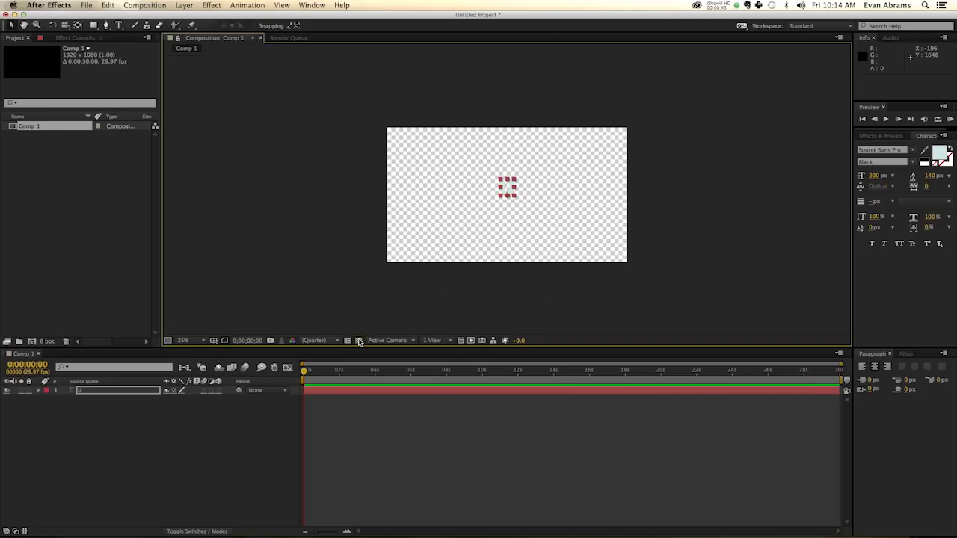
click(359, 341)
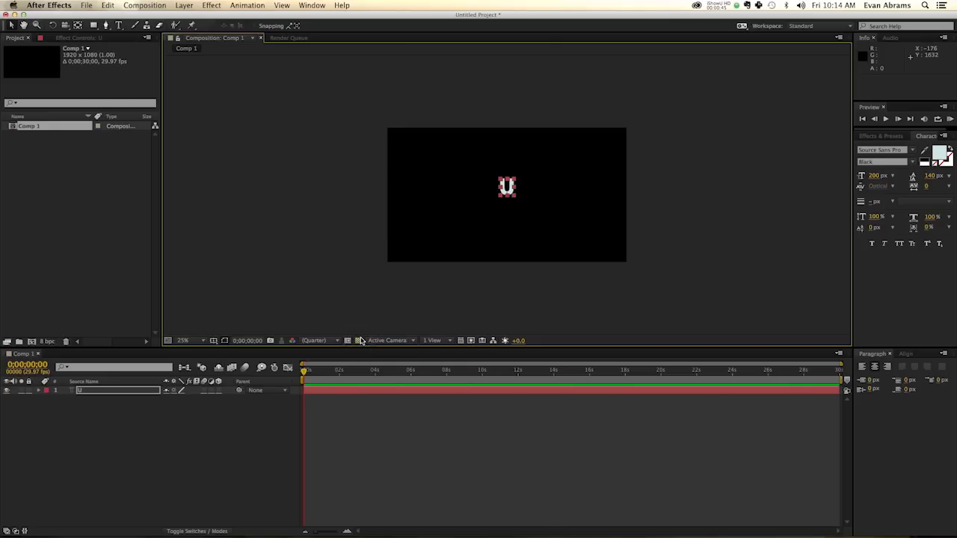
Step: Enlarge the letter U proportionally and move it down to position 960, 880
click(505, 428)
scroll(506, 220, up, 2)
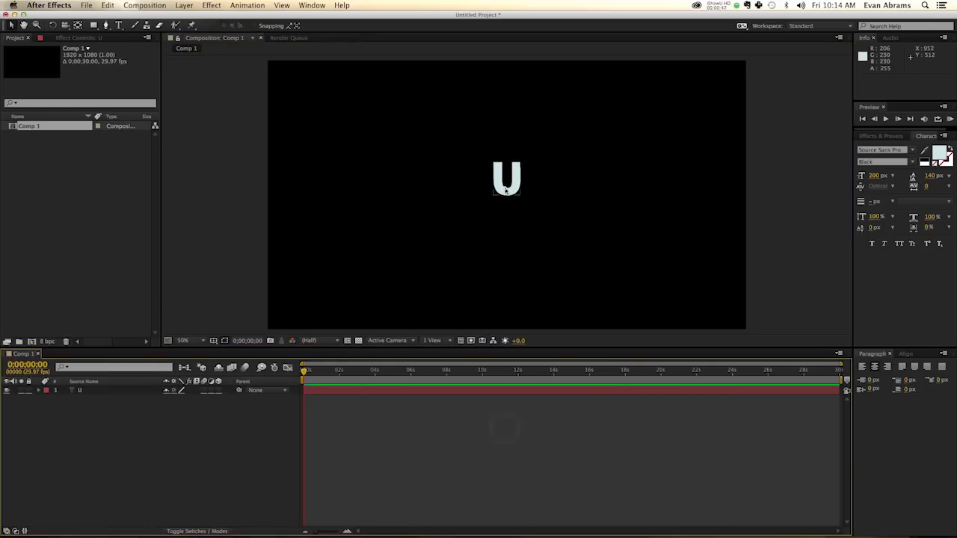
click(504, 189)
drag(521, 163, 666, 60)
drag(547, 106, 544, 189)
Step: Display the title/action safe guides, then move the U down to 960, 958 and scale it to 650% to fill the title-safe height
click(212, 341)
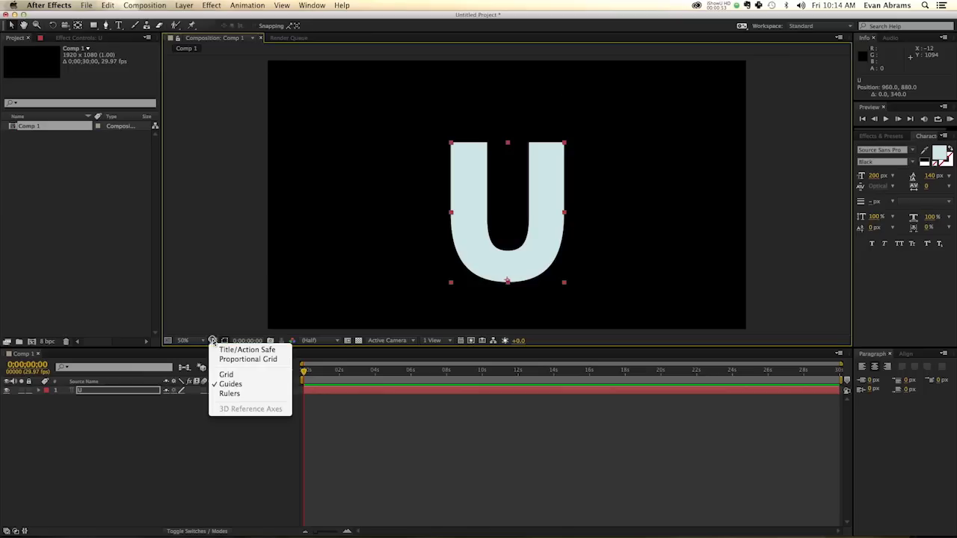
click(224, 350)
drag(497, 267, 497, 286)
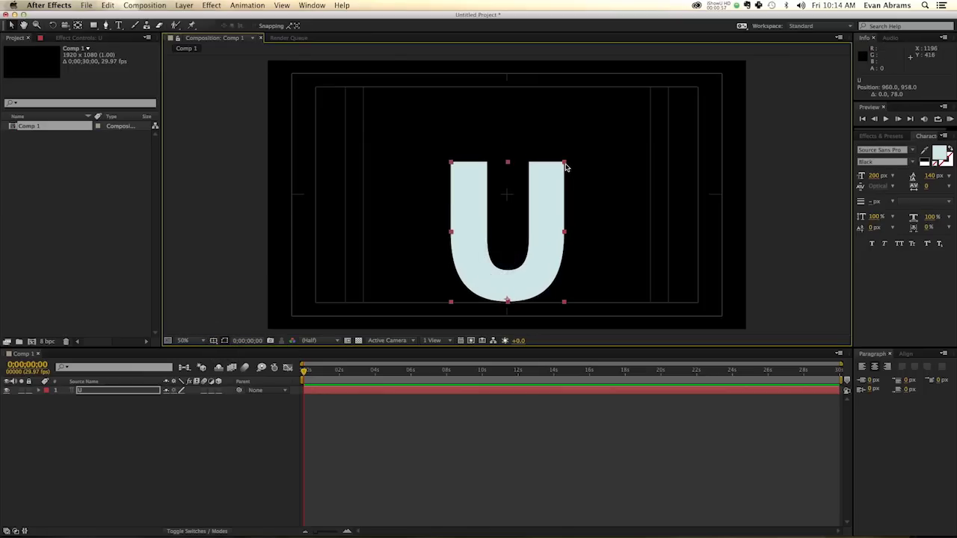
drag(565, 166, 620, 92)
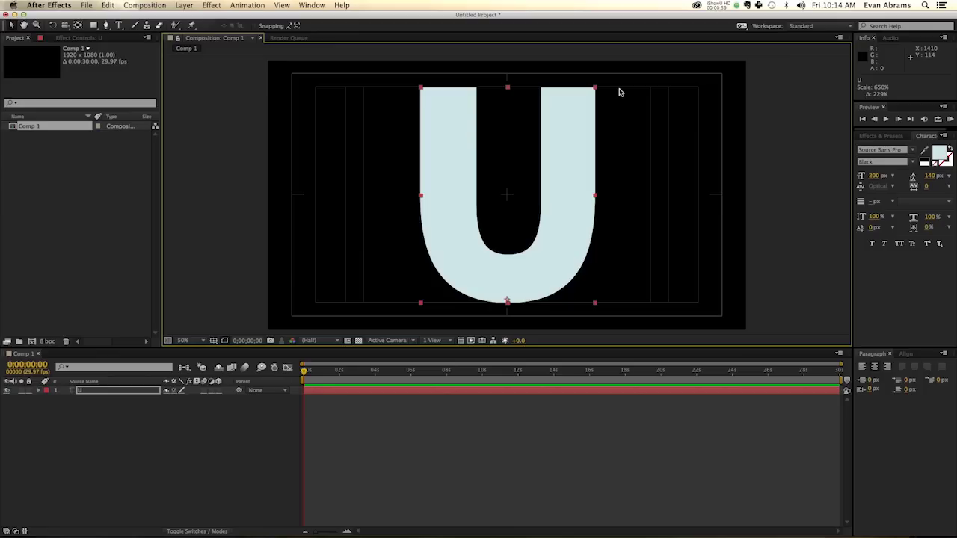
Step: Align the U to the composition's horizontal and vertical centre
click(905, 354)
click(881, 376)
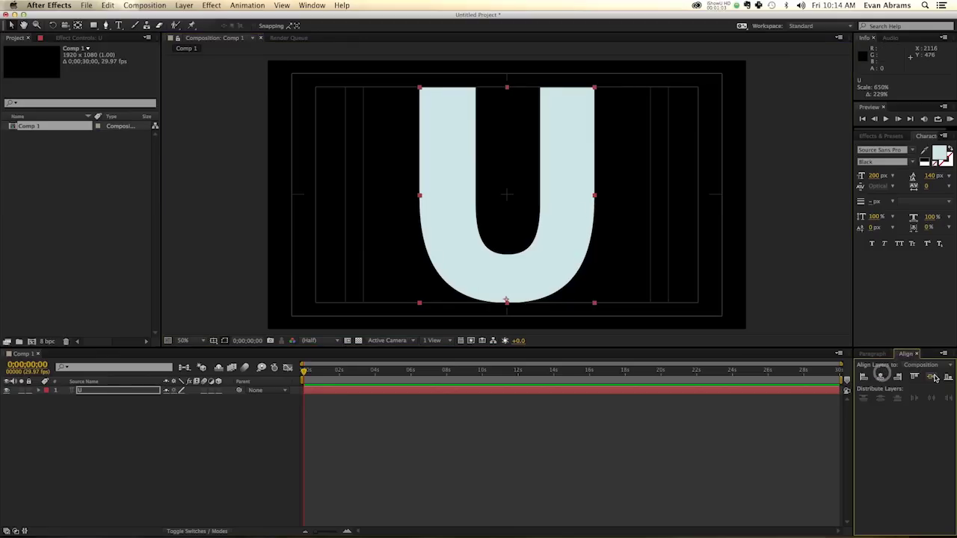
click(934, 378)
click(471, 444)
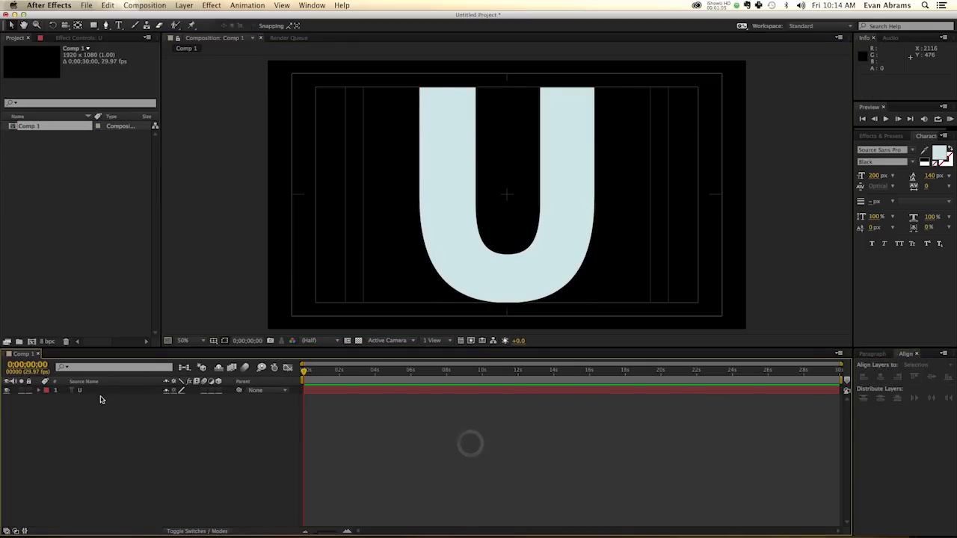
Step: Rename the text layer "Letter" and lock it
click(79, 388)
key(Return)
text(Letter)
key(Return)
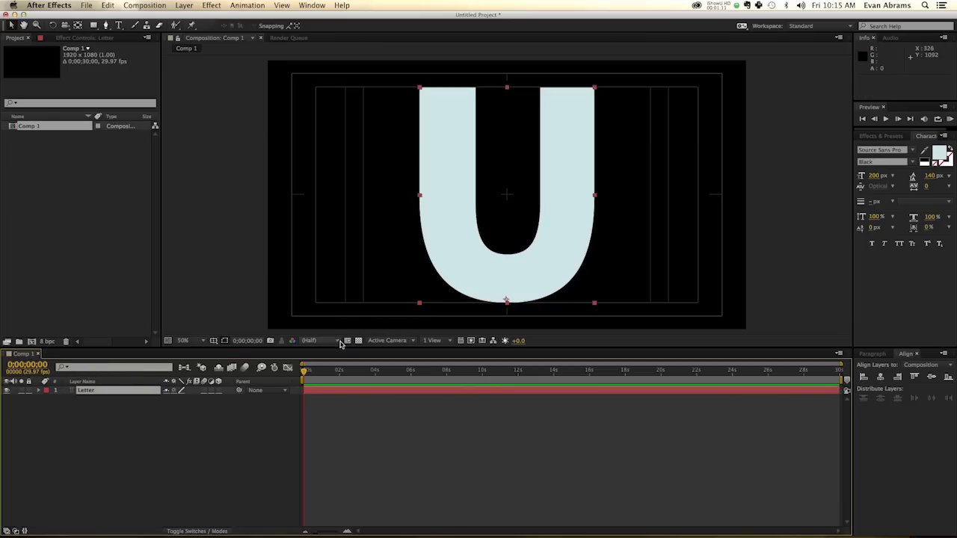
click(28, 391)
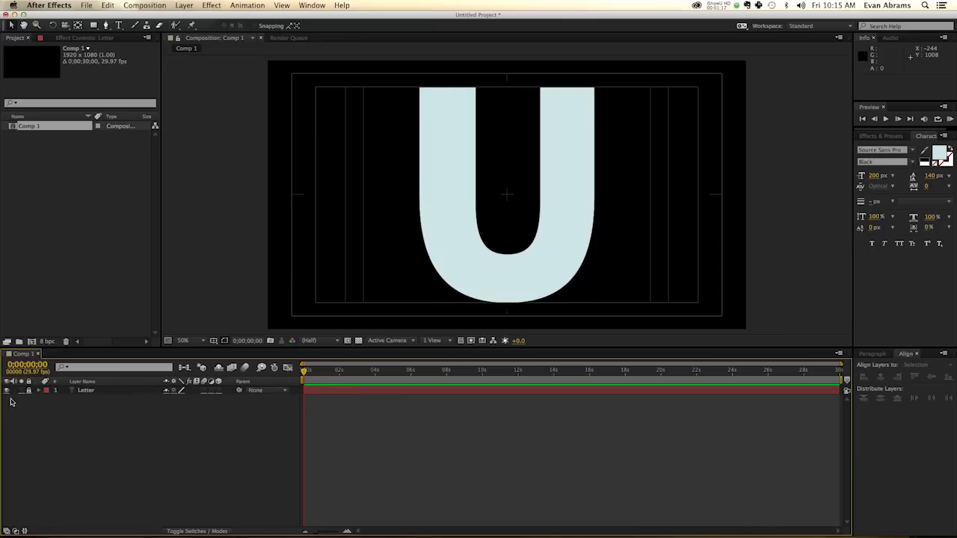
Step: Add a new shape layer and fill the composition height with a polygon shape
right_click(131, 427)
mouse_move(135, 433)
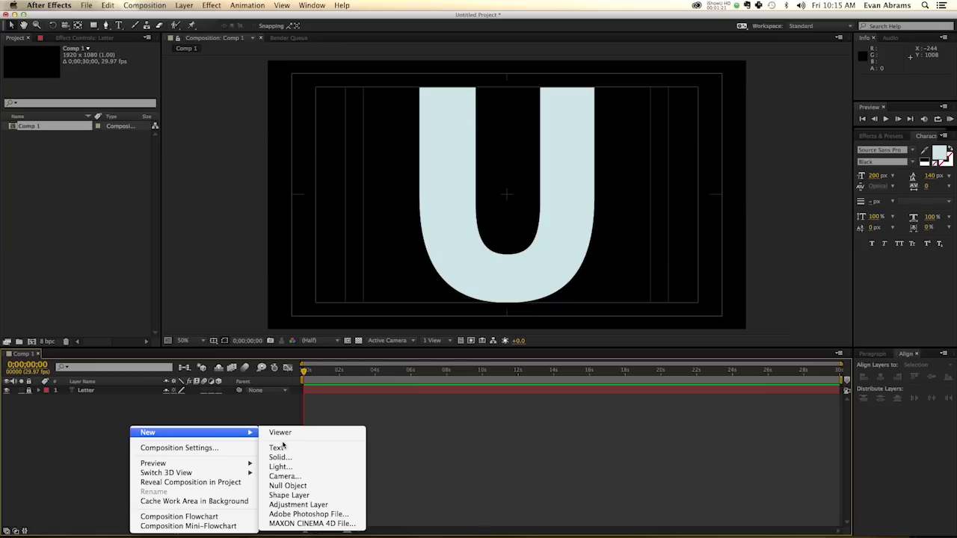
click(289, 495)
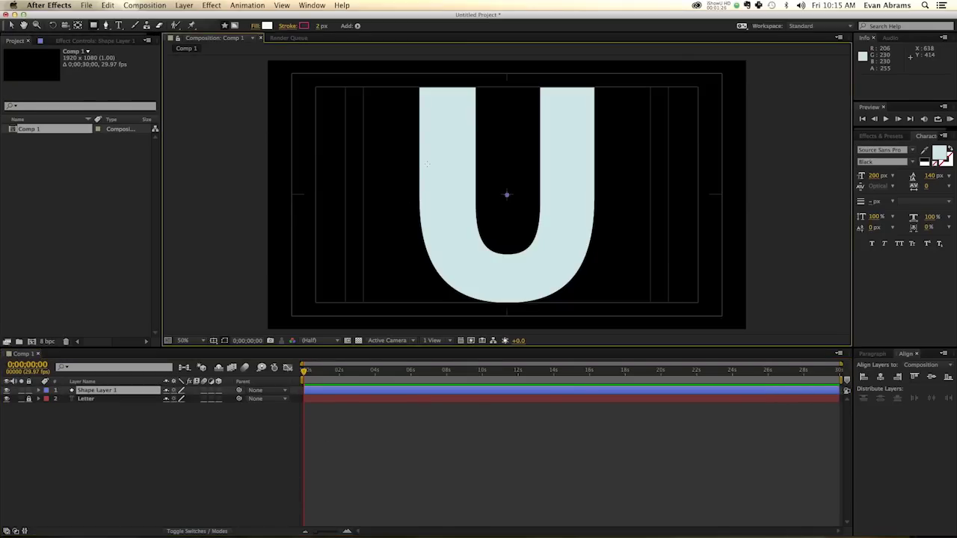
key(super+z)
drag(94, 27, 117, 50)
double_click(93, 26)
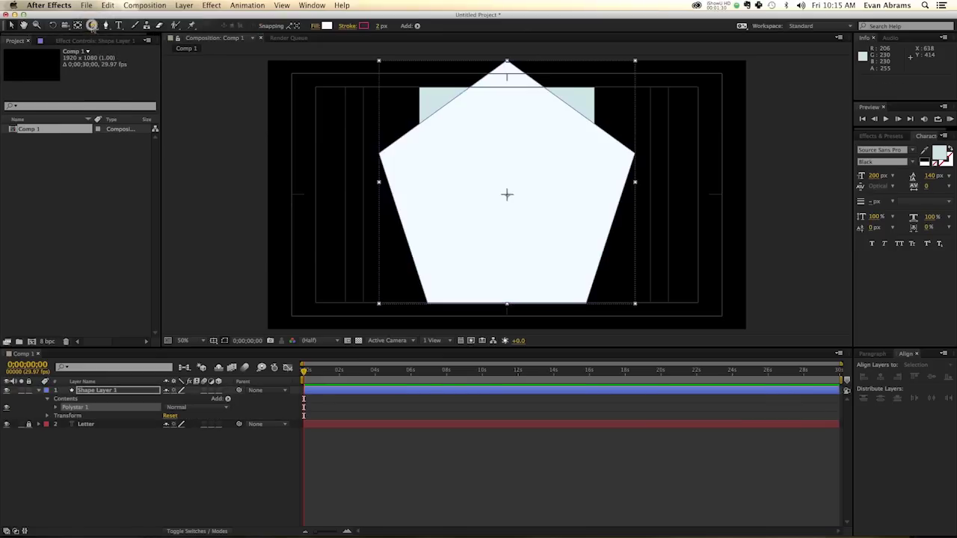
Step: Expand the polystar's properties and set its stroke width to 0 px
click(56, 409)
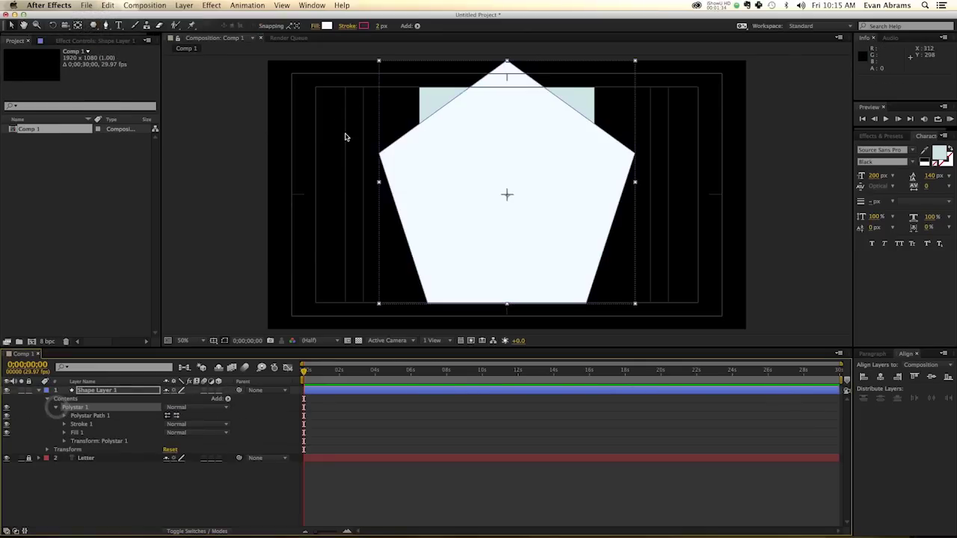
click(377, 28)
text(0)
key(Return)
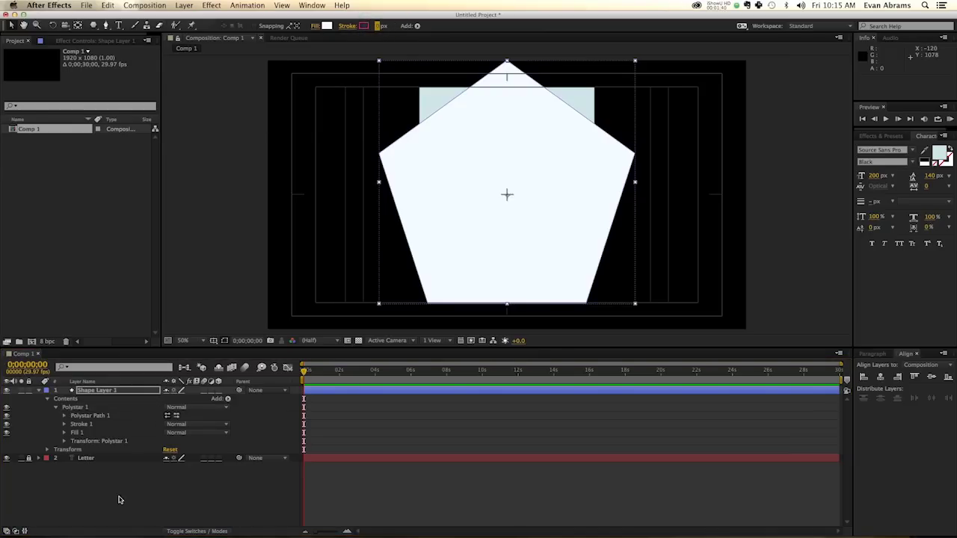
click(122, 488)
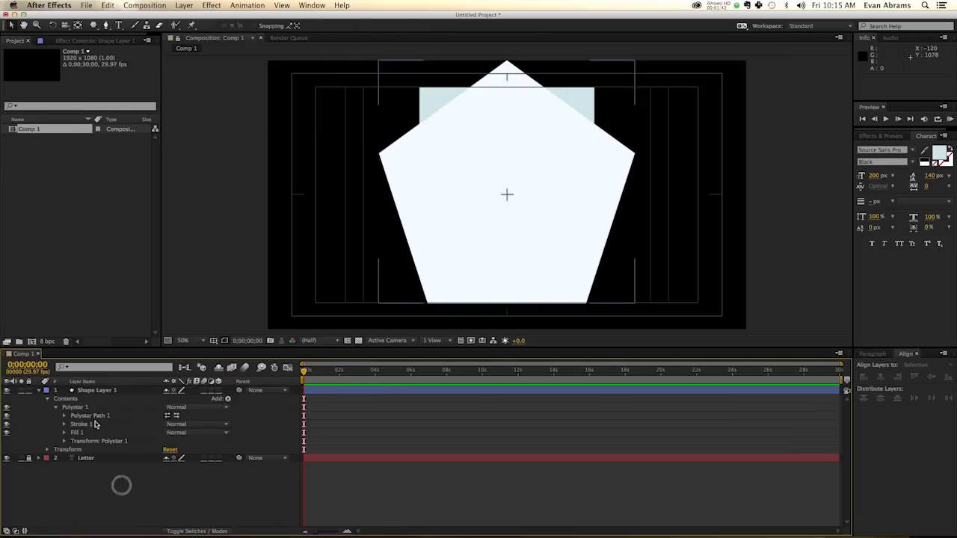
Step: Turn the polygon into a small triangle by setting its points to 3 and outer radius to 100
click(65, 419)
drag(167, 432, 158, 432)
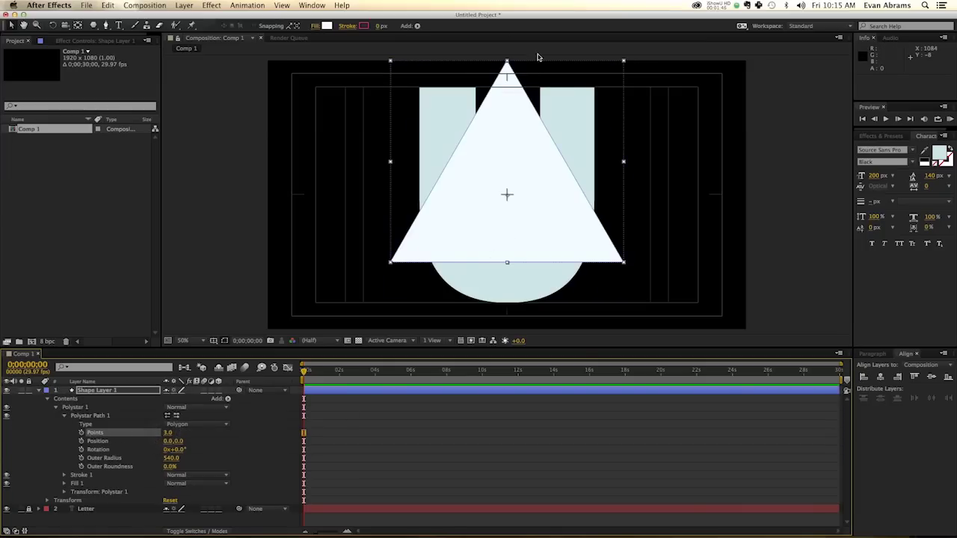
click(170, 459)
text(100)
key(Return)
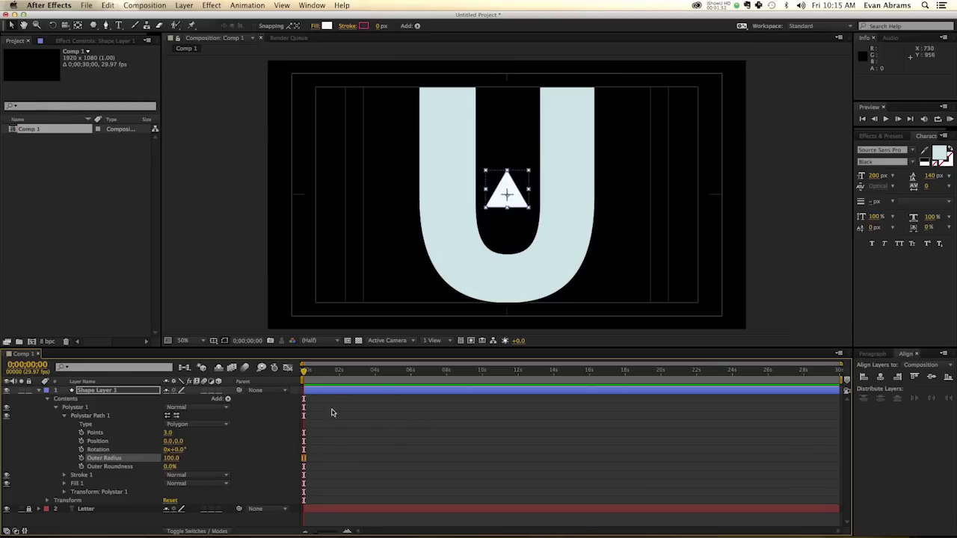
click(376, 413)
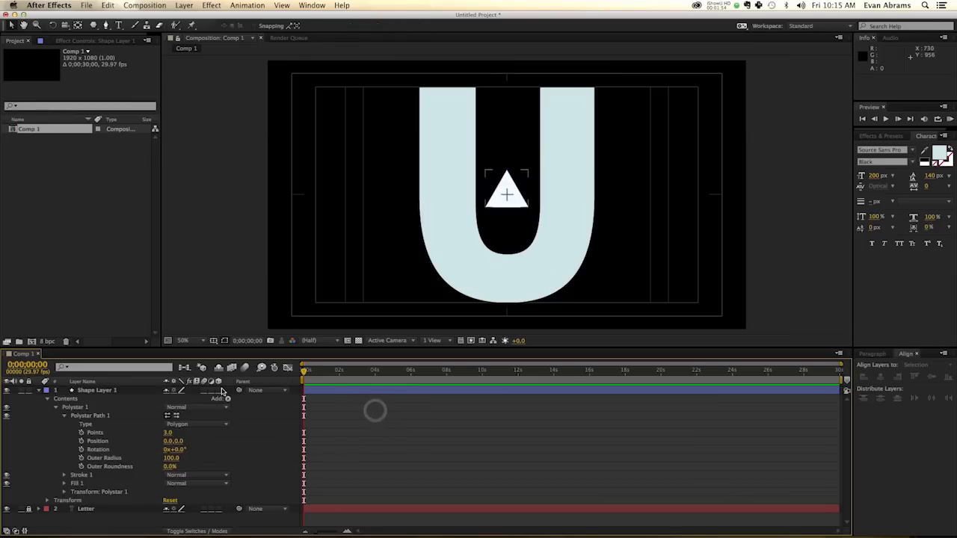
Step: Make the triangle's shape layer 3D and move it down to the base of the U, at position 960, 896, 0
click(219, 390)
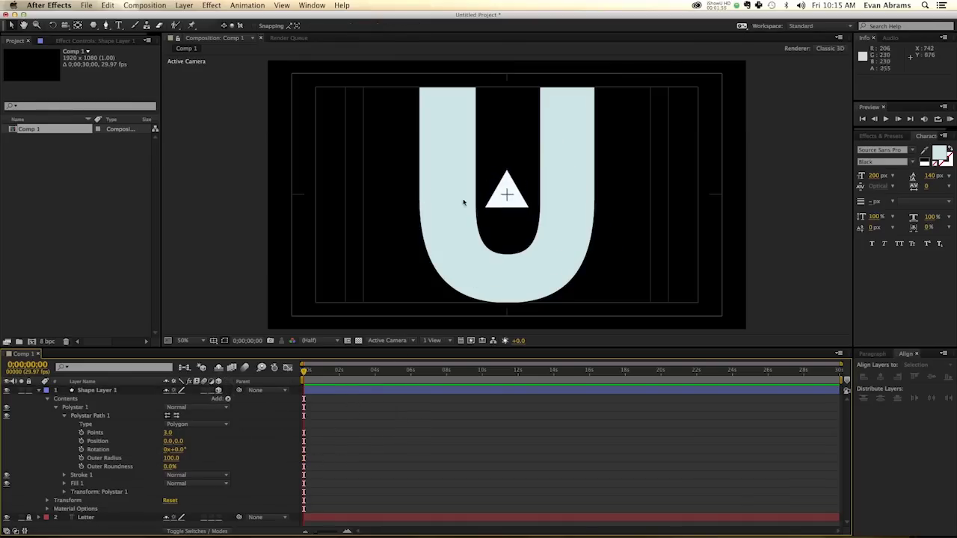
click(497, 178)
drag(509, 181, 510, 271)
key(Return)
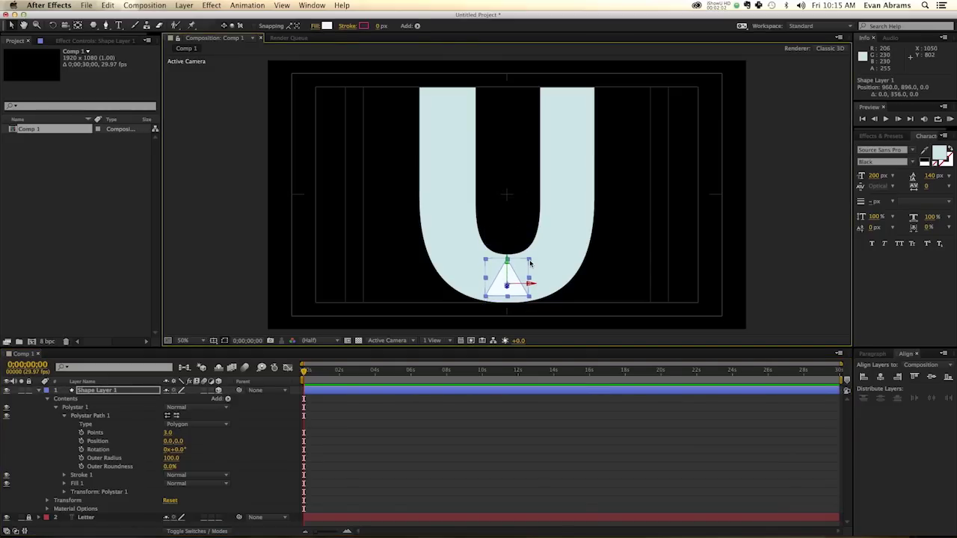
Step: Scale the triangle layer to 142% and nudge it down to position 960, 908, 0 to span the U's base
key(s)
drag(216, 402, 233, 394)
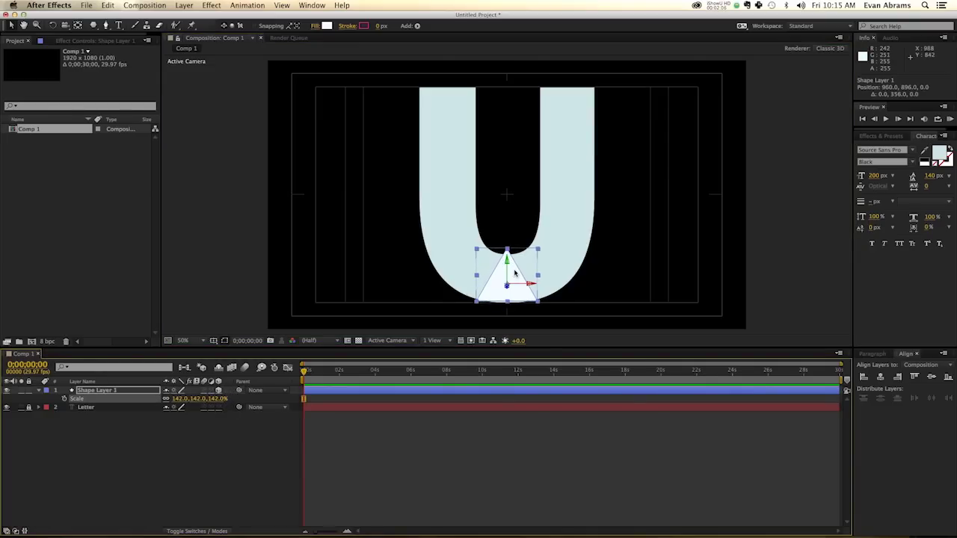
drag(514, 273, 515, 276)
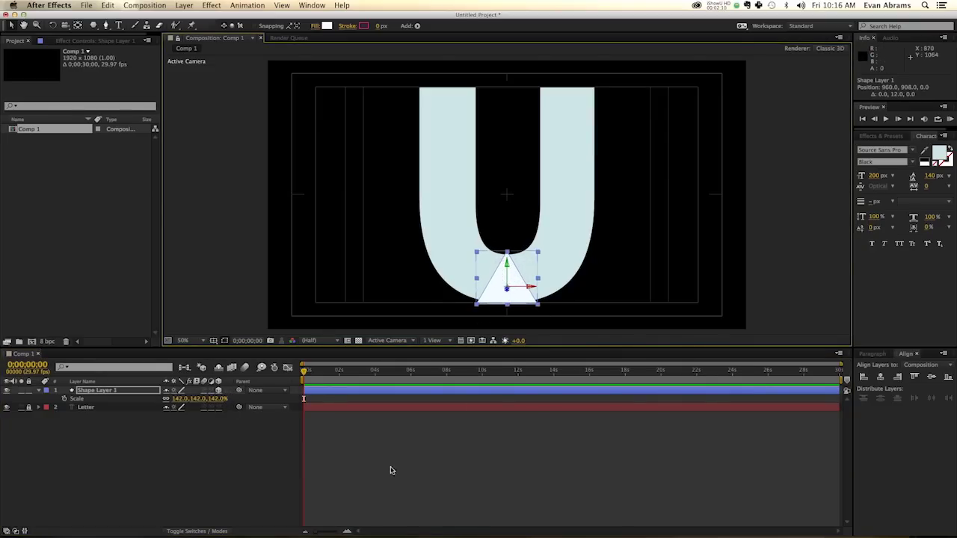
Step: Rename the triangle's shape layer "Root"
click(287, 475)
click(89, 392)
key(Return)
text(Root)
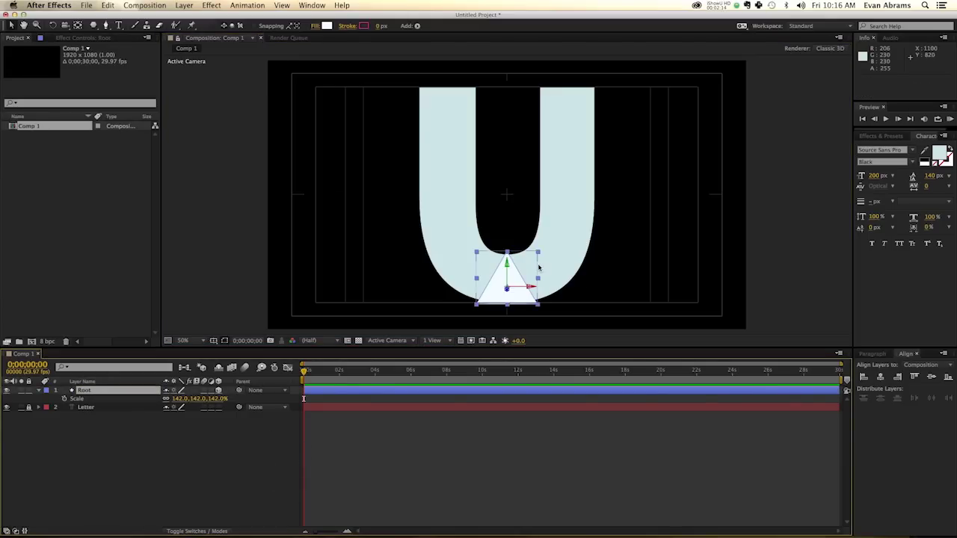
Step: Duplicate the Root layer and snap the copy's lower-left corner onto the original triangle's apex
key(space)
drag(509, 252, 498, 241)
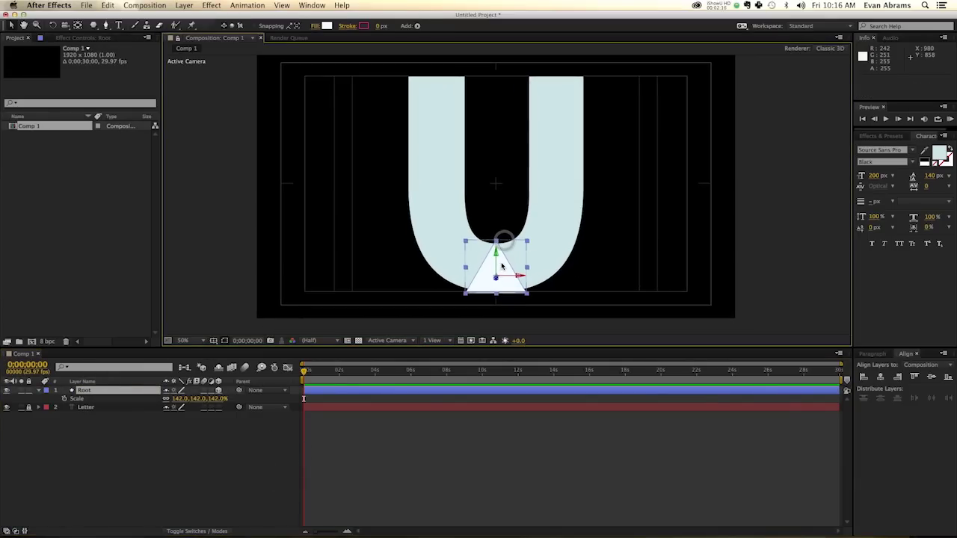
click(365, 435)
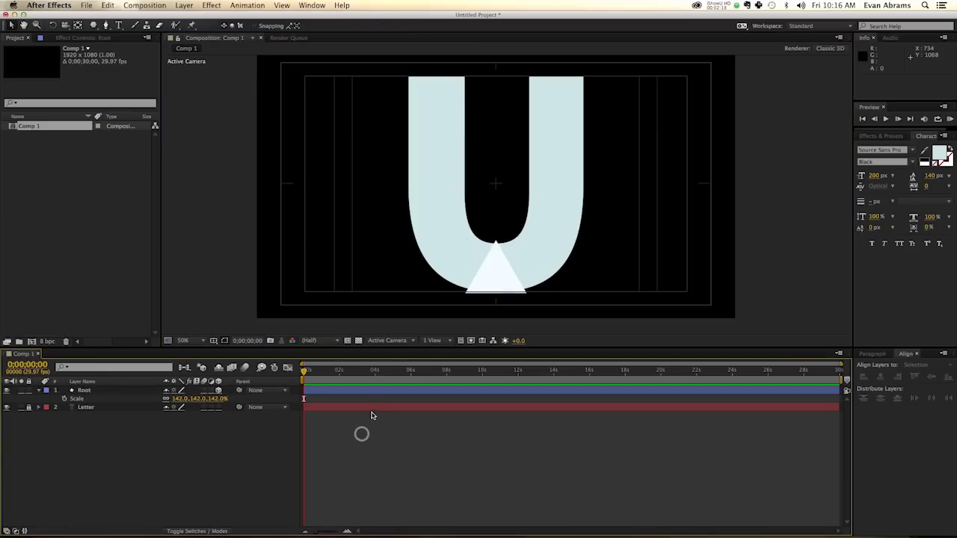
click(136, 392)
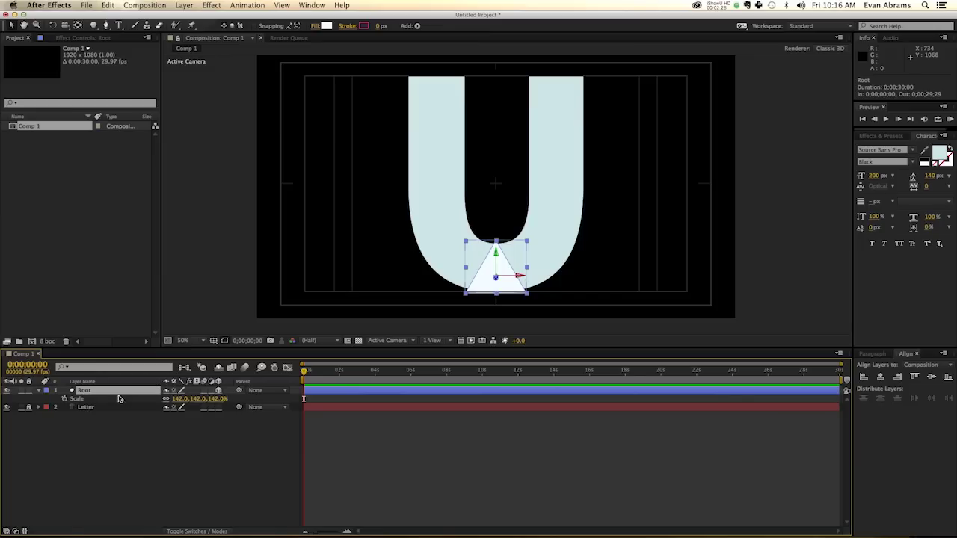
key(super+d)
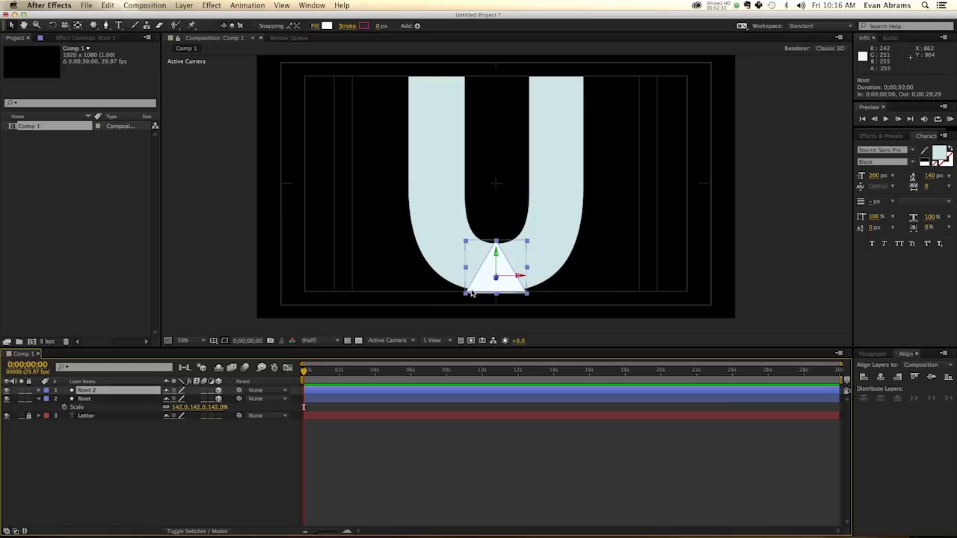
mouse_move(470, 293)
mouse_down()
mouse_move(488, 282)
mouse_move(520, 293)
mouse_move(498, 239)
mouse_move(506, 186)
mouse_move(503, 223)
mouse_move(514, 222)
mouse_move(497, 231)
mouse_up()
scroll(501, 250, up, 2)
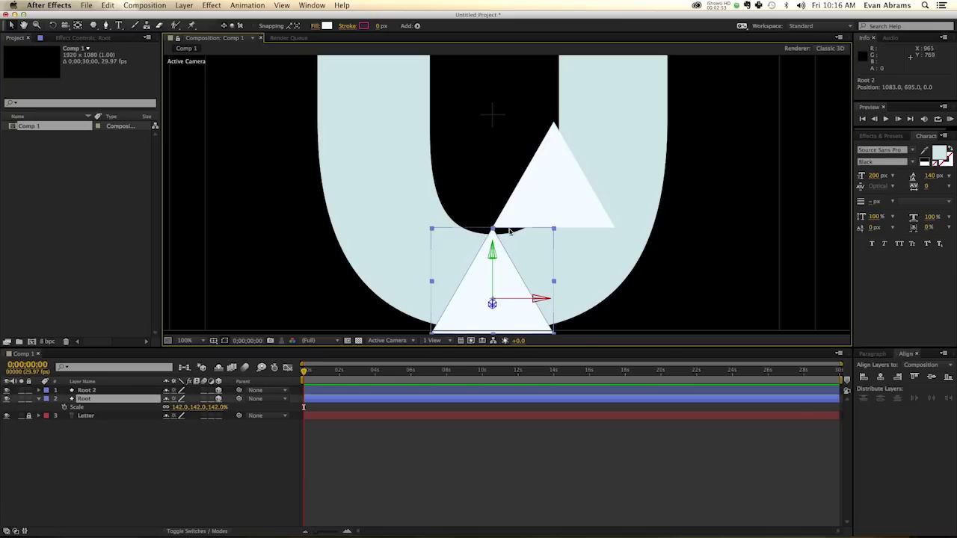
Step: Move the duplicate triangle's anchor point to its lower-left corner and set its Z orientation to 60° so the triangles share an edge
drag(523, 222, 533, 215)
key(y)
drag(555, 194, 494, 229)
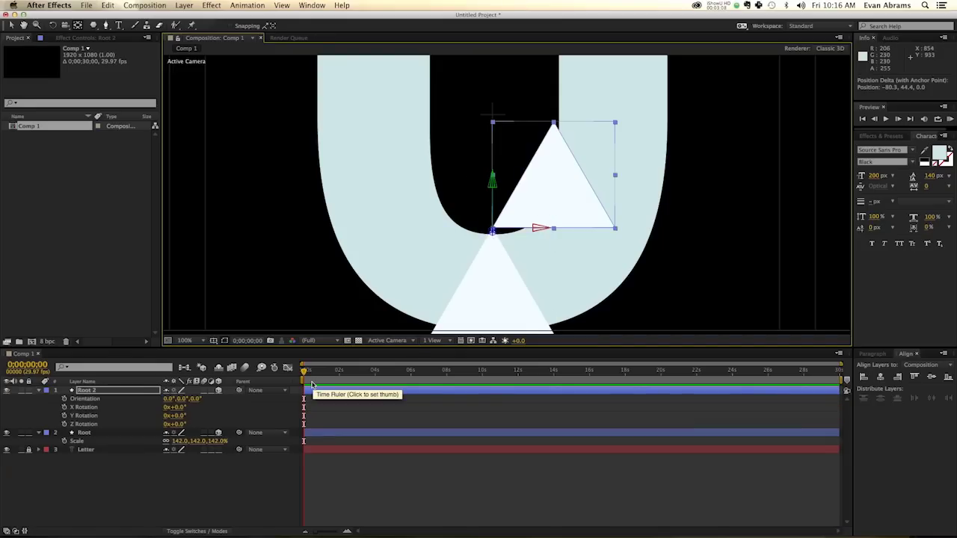
drag(197, 402, 227, 400)
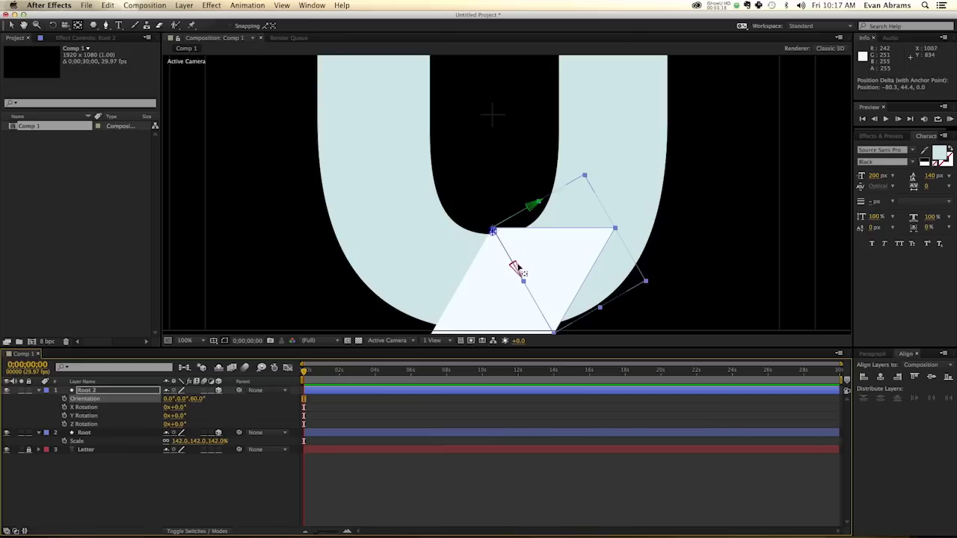
Step: Try rotating the duplicate triangle about its X axis and undo the rotation
mouse_move(175, 415)
mouse_down()
mouse_move(142, 416)
mouse_move(222, 408)
mouse_move(171, 408)
mouse_up()
key(super+z)
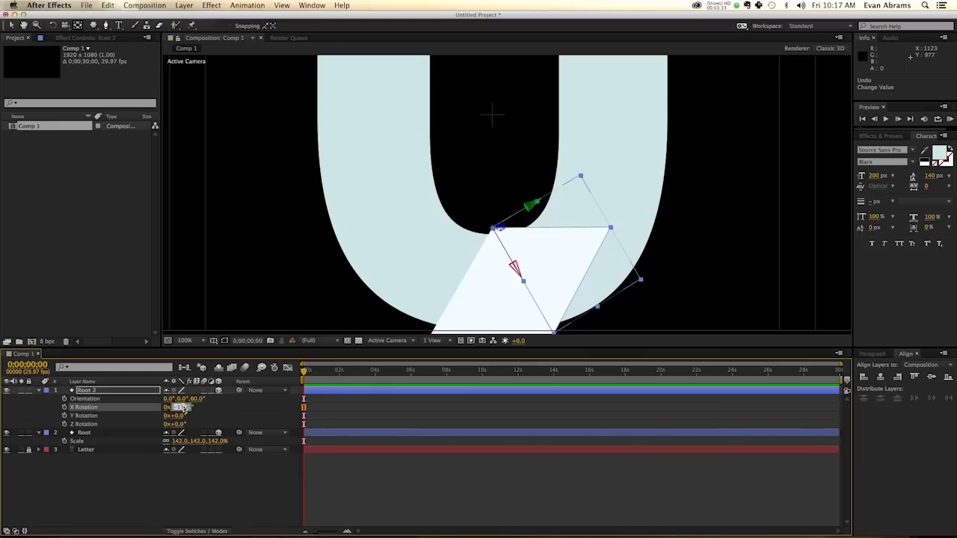
key(Return)
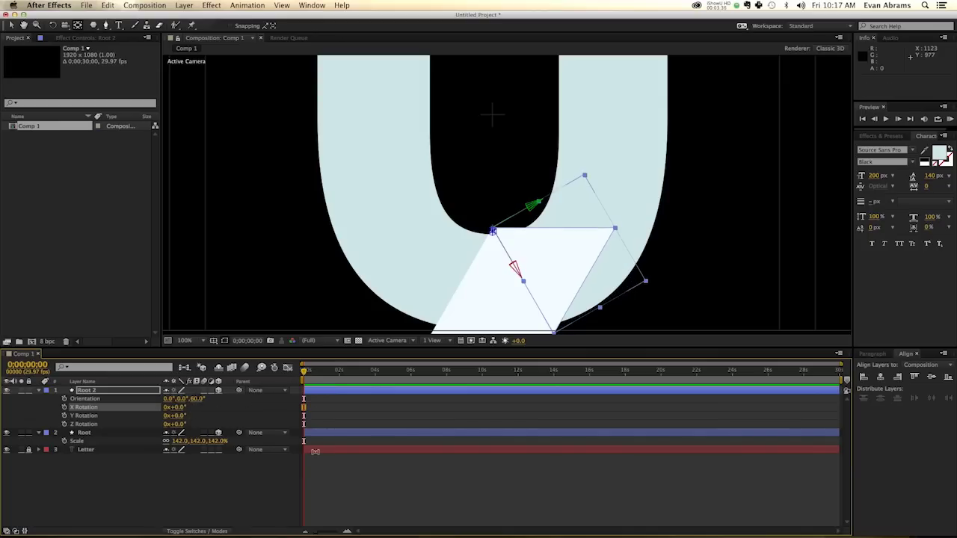
click(319, 481)
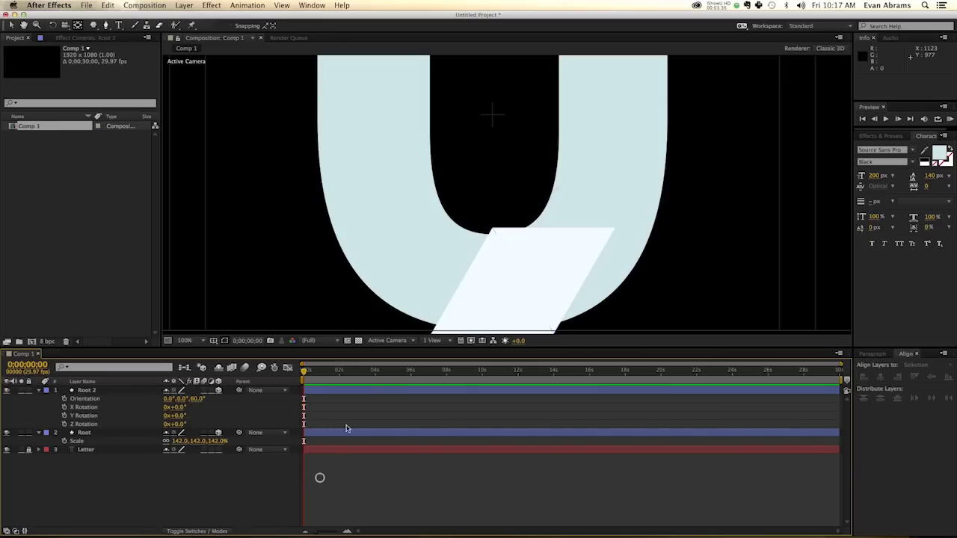
Step: Parent the duplicate triangle to Root and rename it "Right 1"
click(491, 279)
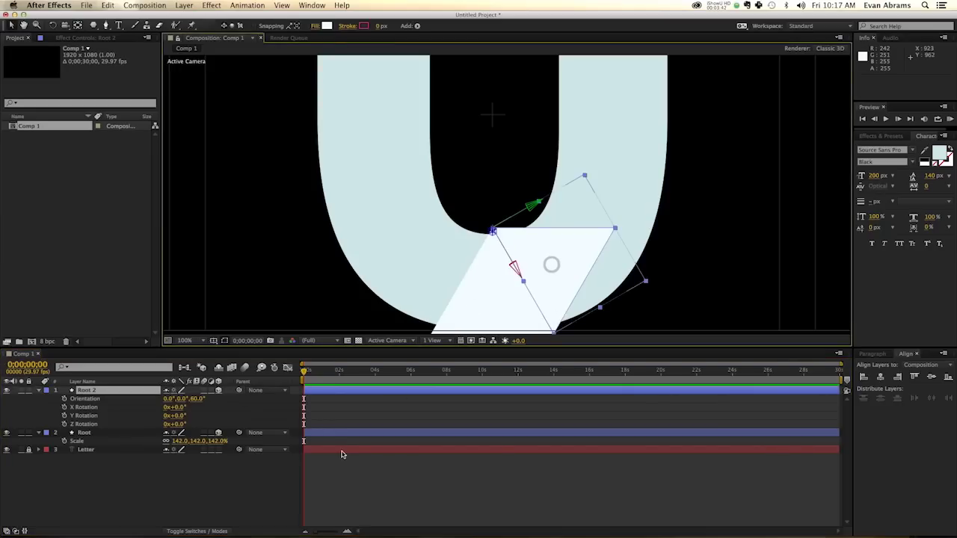
drag(239, 390, 120, 436)
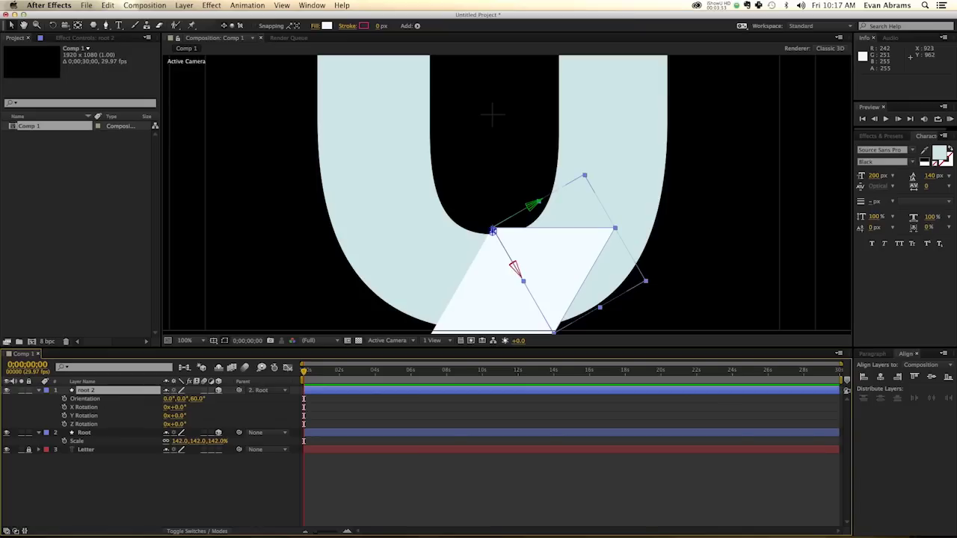
key(Return)
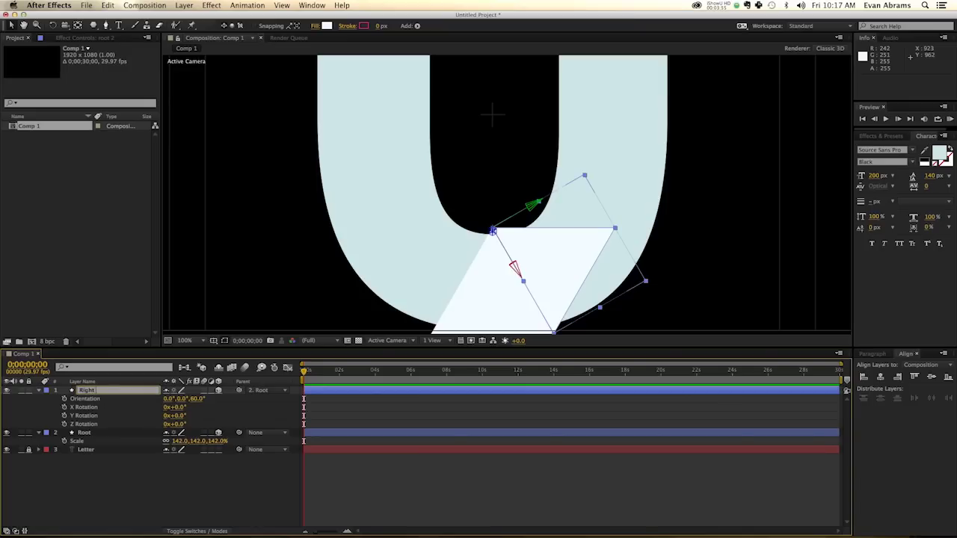
key(Return)
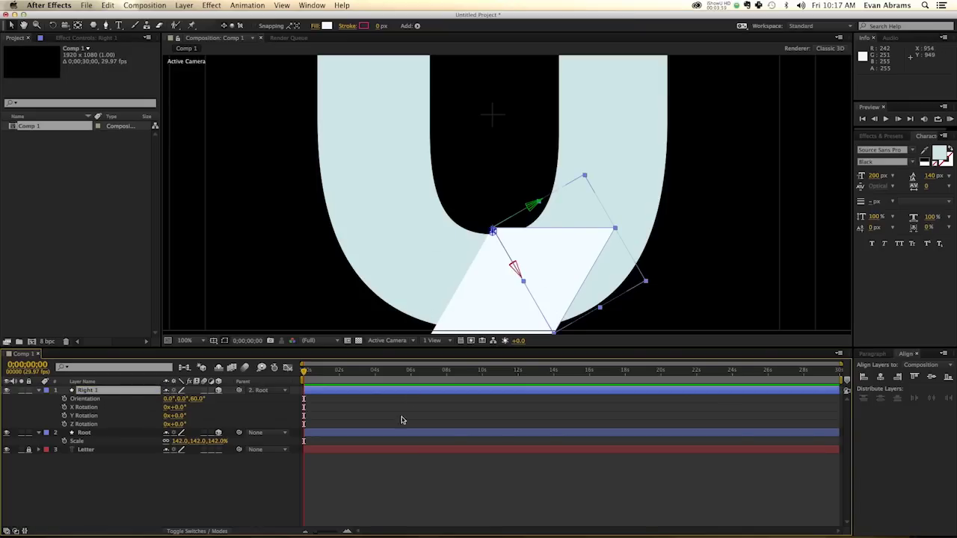
click(239, 490)
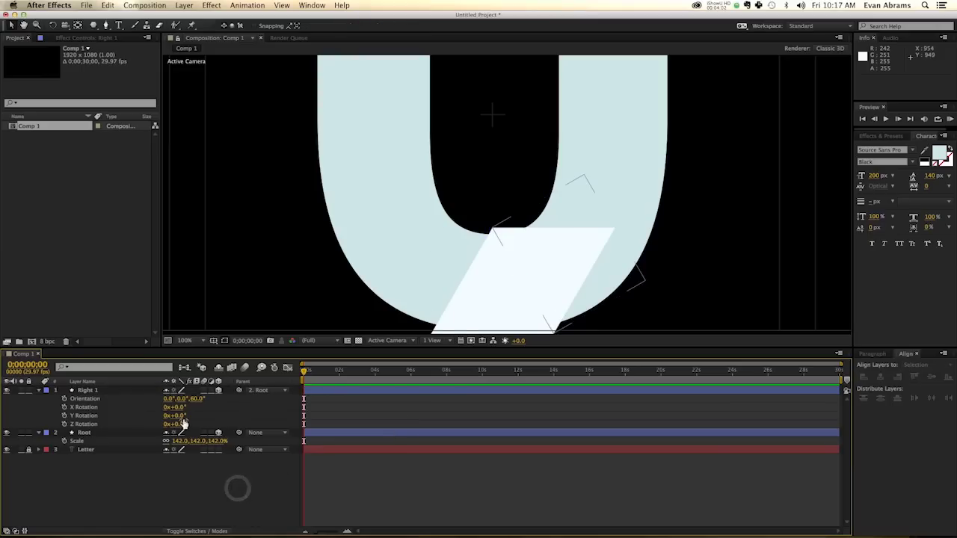
Step: Set Right 1's X Rotation to -180° so it folds back over the Root triangle
drag(180, 411, 133, 424)
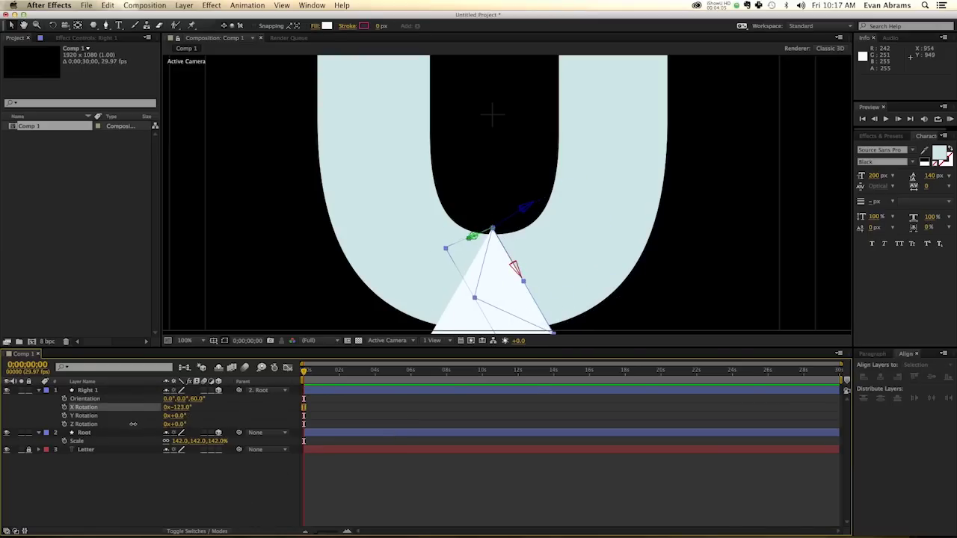
click(184, 410)
text(-180)
key(Return)
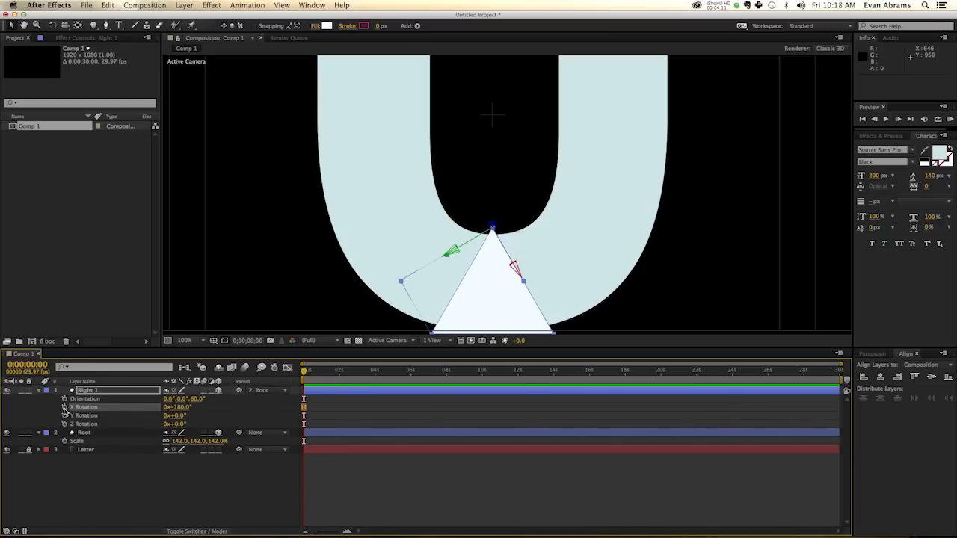
Step: Keyframe Right 1's X Rotation from -180° at the first frame to 0° at frame 20, and play the unfolding
key(shift+Page_Down)
key(shift+Page_Down)
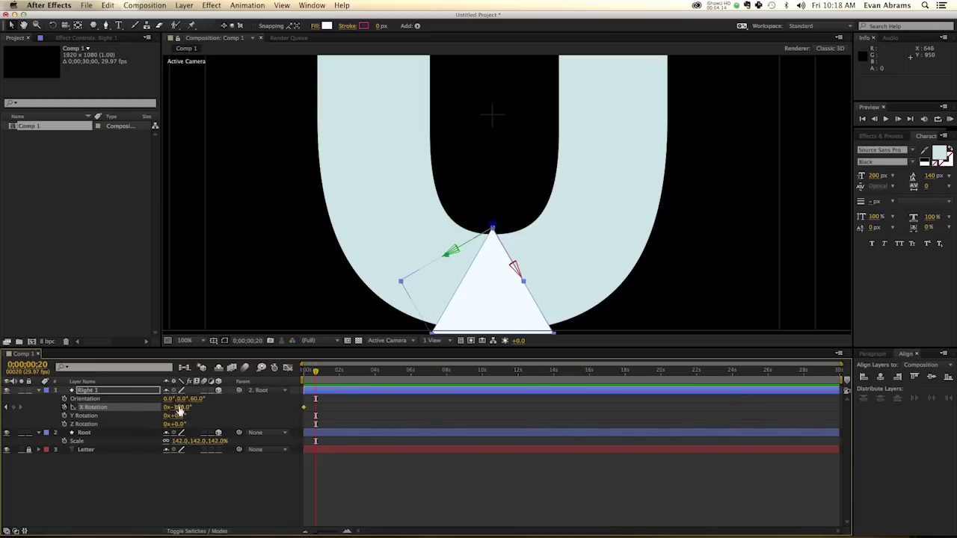
mouse_move(179, 410)
mouse_down()
mouse_move(203, 408)
mouse_move(193, 408)
mouse_up()
click(600, 525)
key(space)
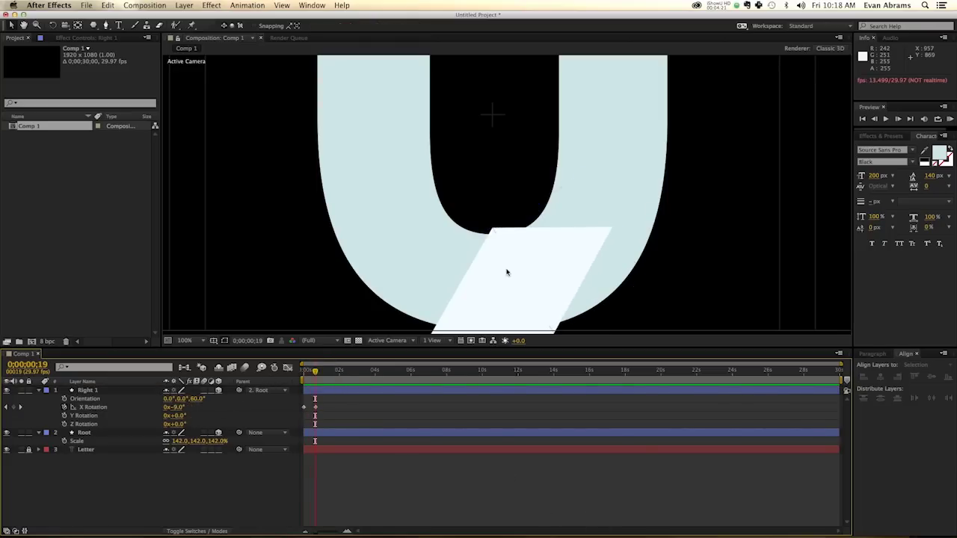
Step: Add a Point light to the composition to shade the 3D triangles
scroll(506, 272, down, 2)
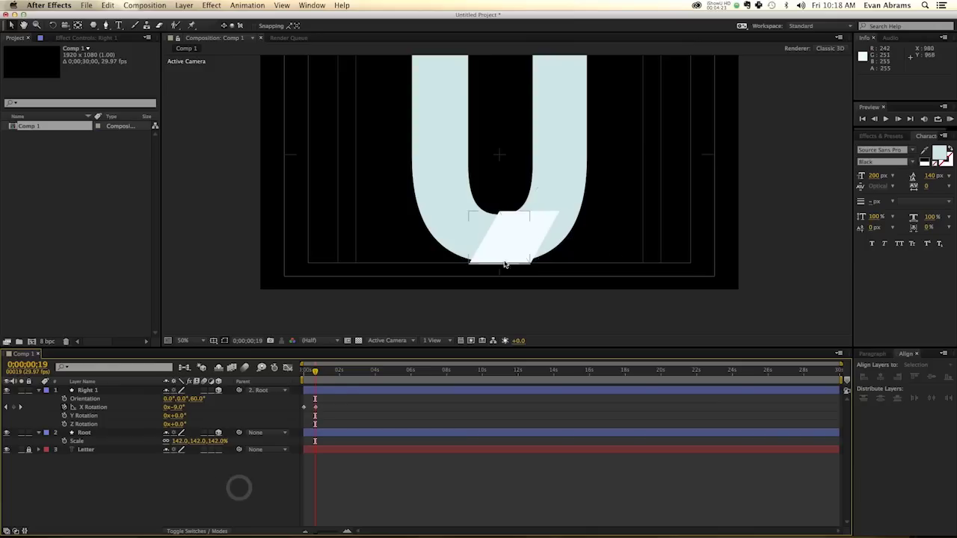
right_click(212, 487)
mouse_move(271, 432)
click(371, 465)
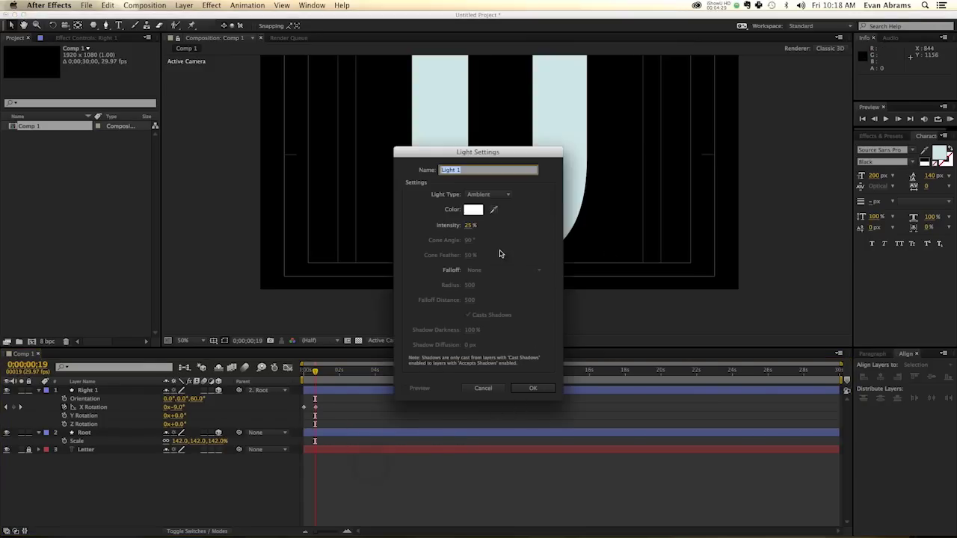
click(488, 195)
click(473, 220)
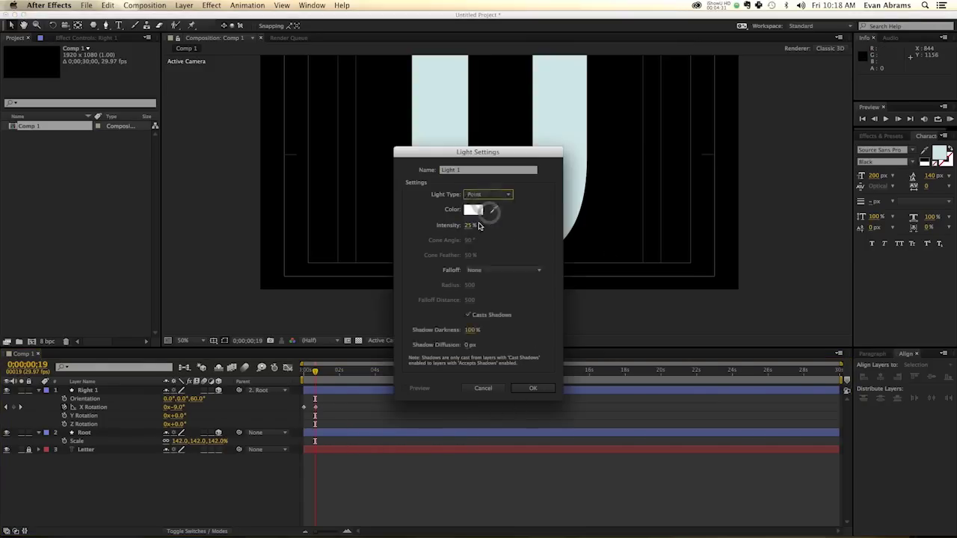
key(Return)
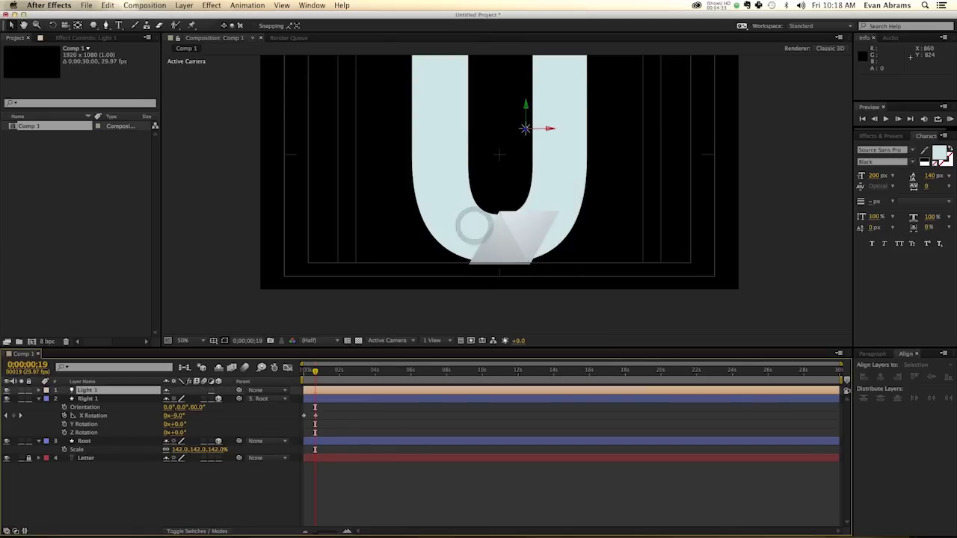
Step: Preview Right 1's lit unfolding from the first frame, checking the hinge up close
drag(316, 373, 300, 387)
key(space)
key(space)
drag(314, 378, 302, 380)
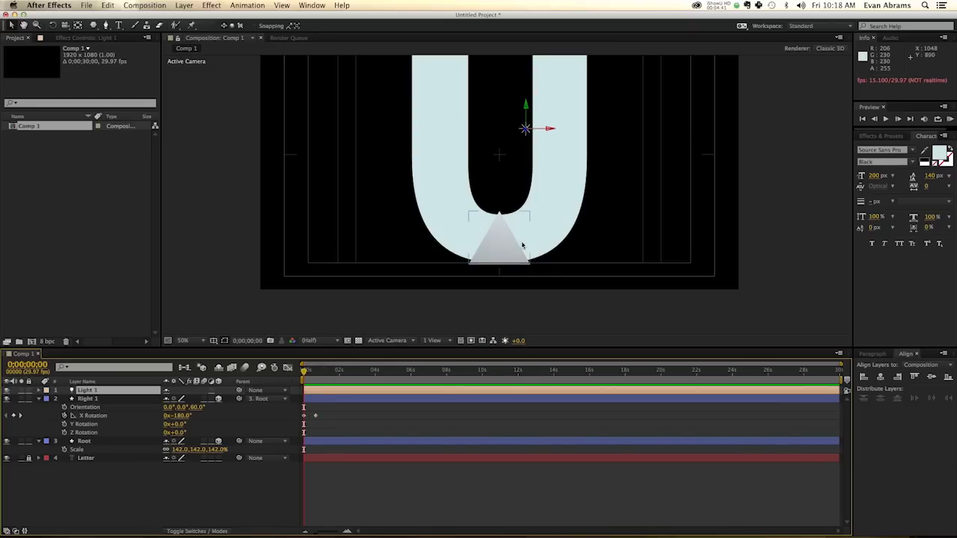
scroll(507, 276, up, 1)
drag(311, 374, 322, 374)
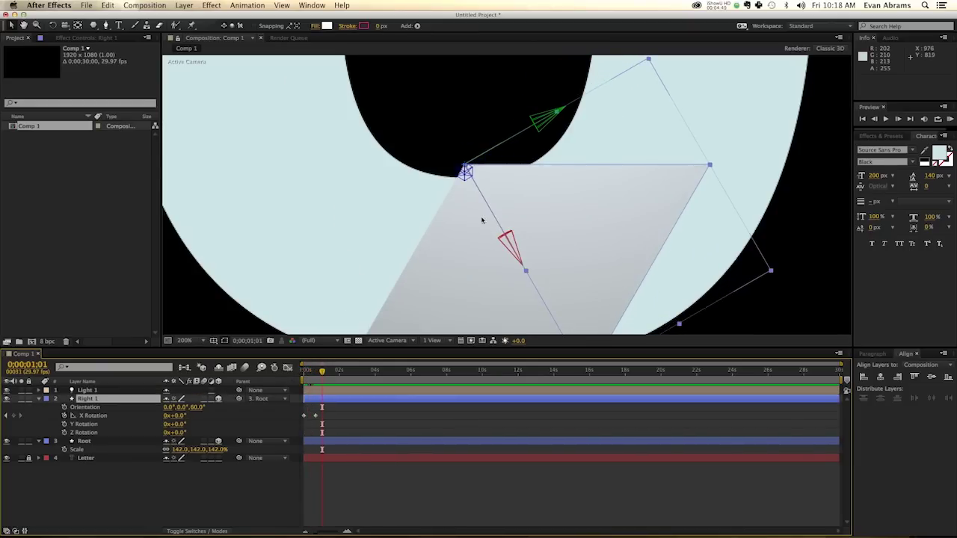
scroll(482, 198, down, 4)
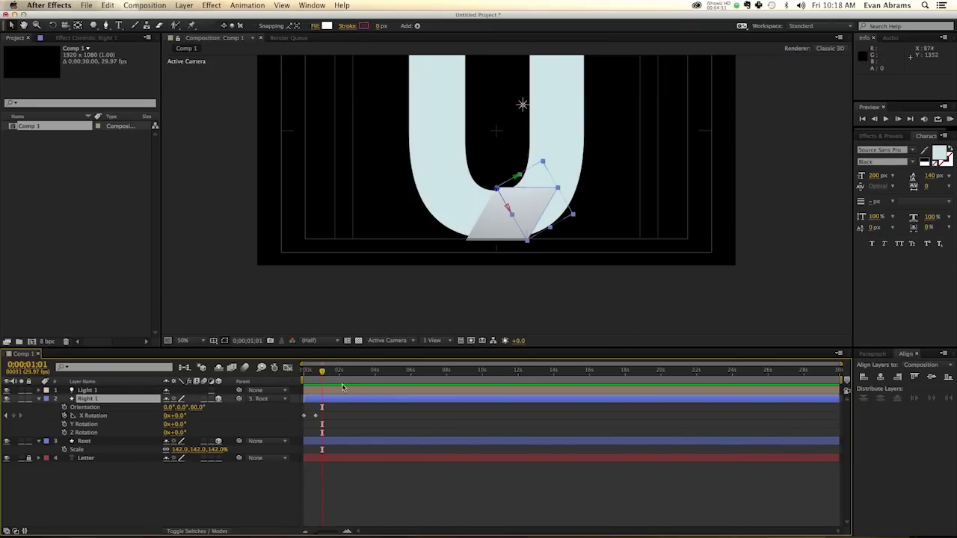
Step: Duplicate Right 1, parenting the copy to Right 1, and set the copy's Z orientation to 300°
key(super+d)
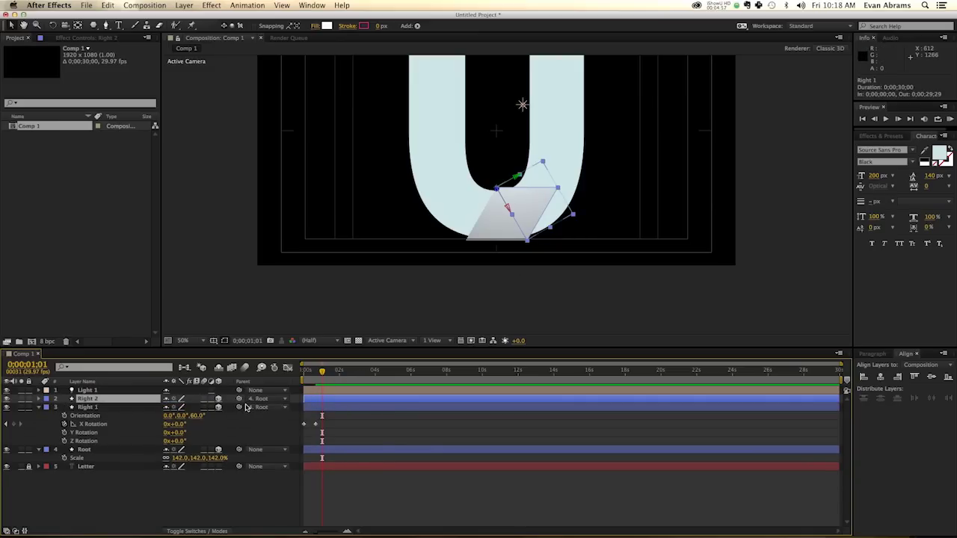
drag(190, 405, 138, 412)
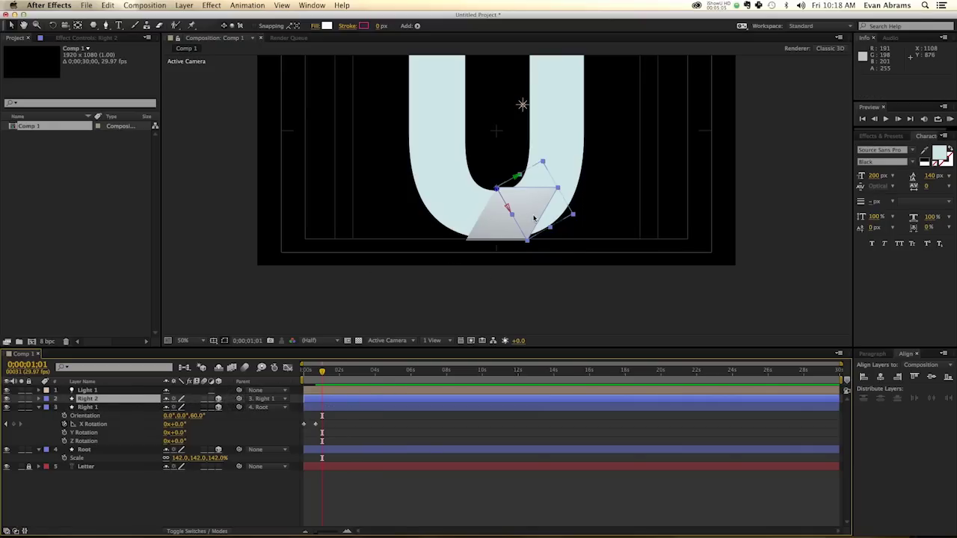
key(r)
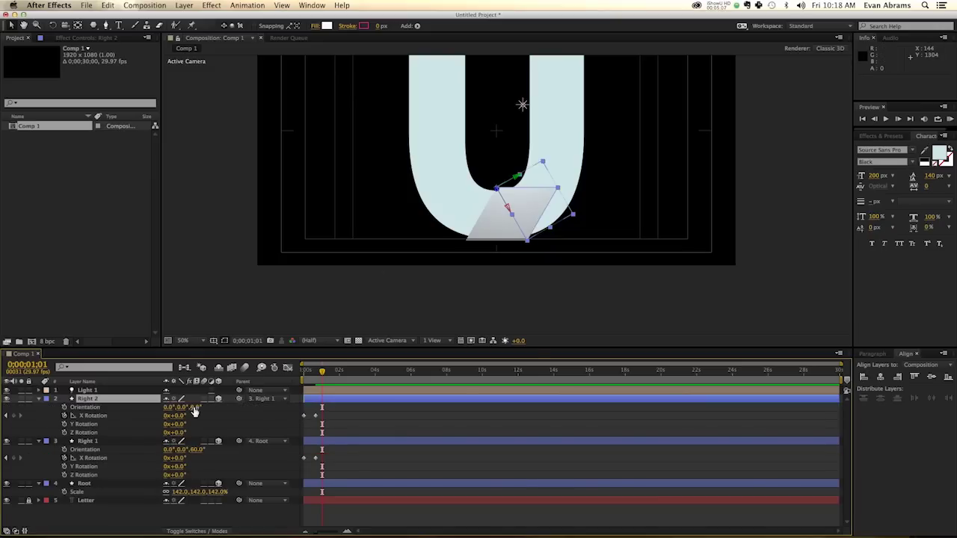
drag(195, 407, 167, 411)
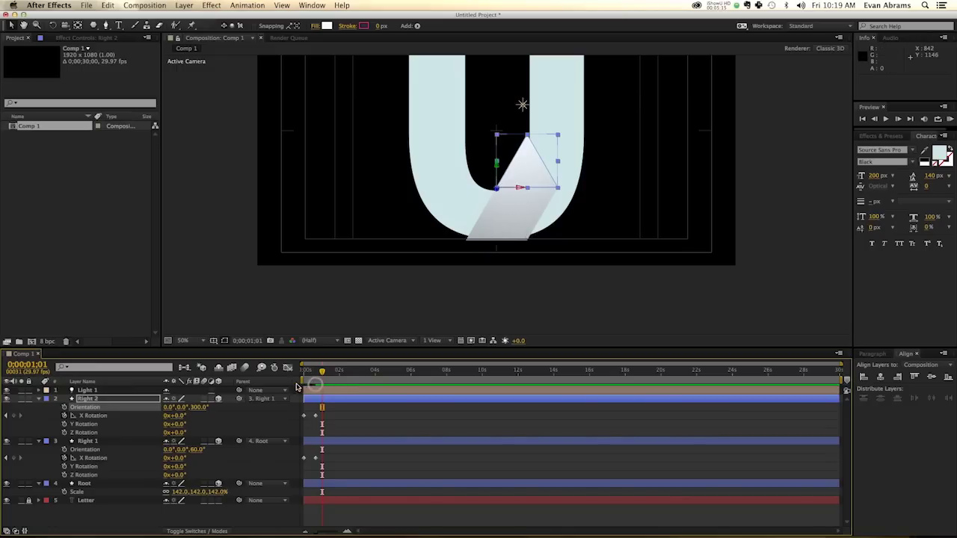
Step: Set Right 2's X Rotation to 180° at the first frame and play the animation
mouse_move(306, 380)
mouse_down()
mouse_move(300, 374)
mouse_move(316, 376)
mouse_up()
key(Home)
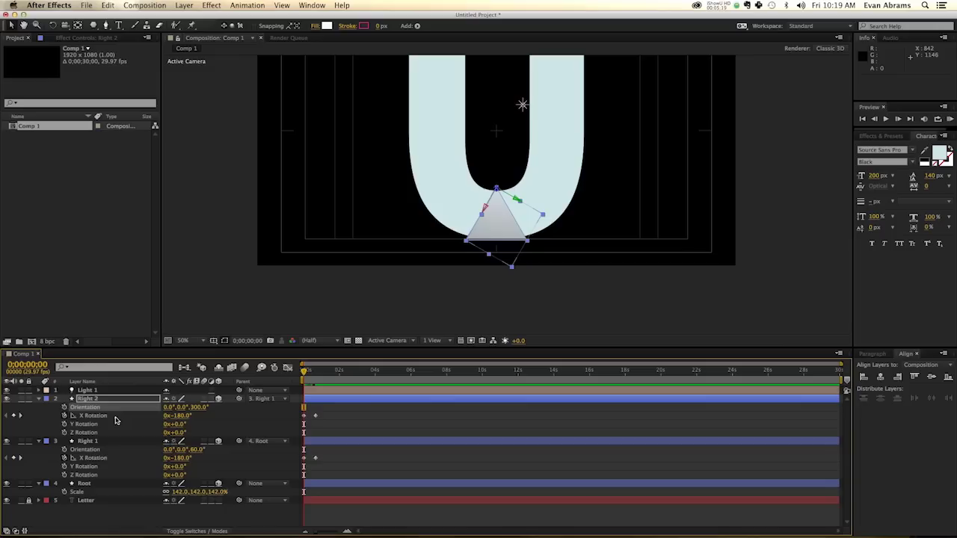
click(116, 417)
click(179, 417)
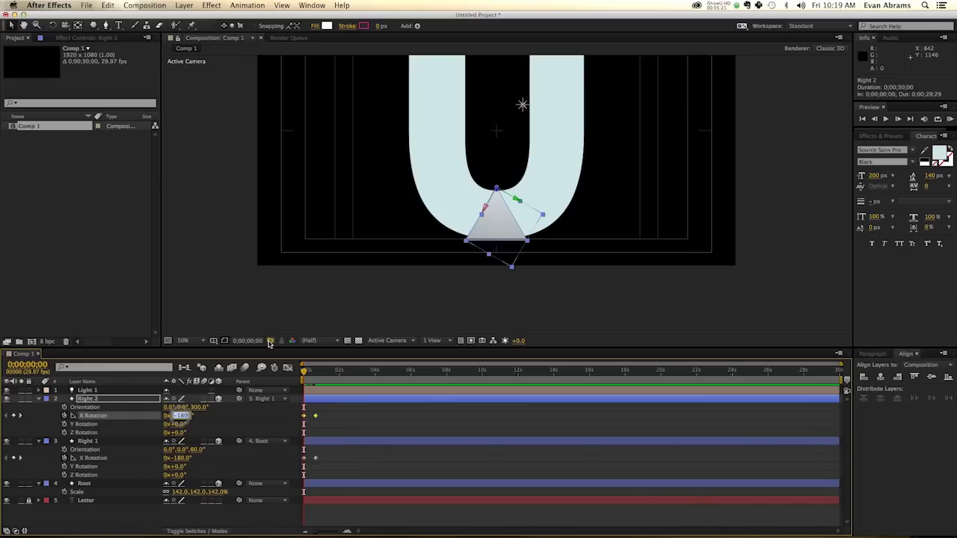
text(180)
key(Return)
key(space)
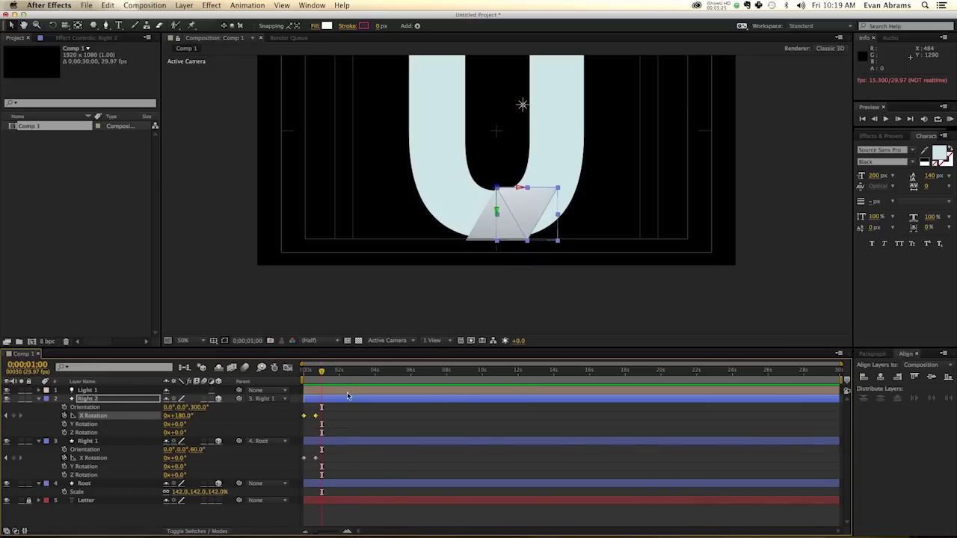
Step: Set Right 2's X Rotation to 0° at frame 20 and play the two triangles unfolding from the start
click(342, 424)
click(317, 383)
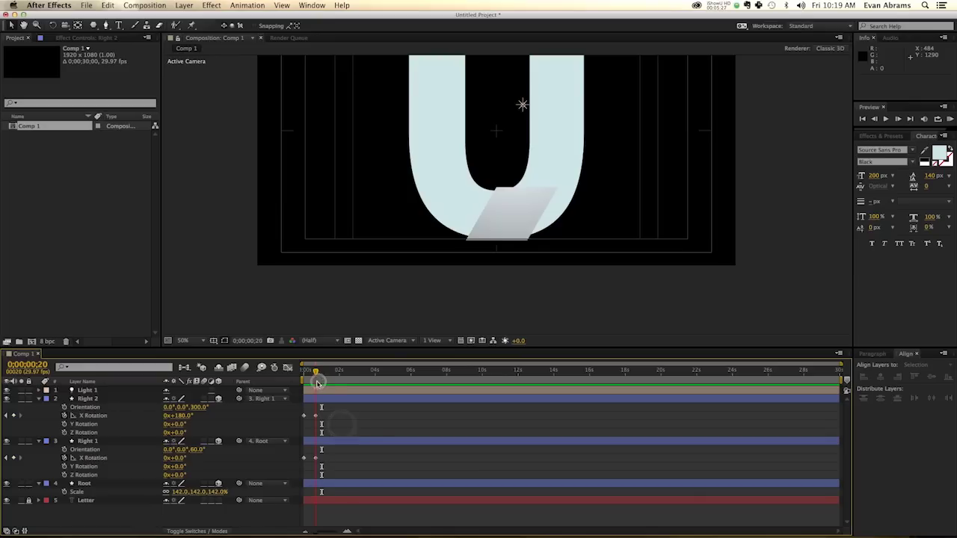
click(179, 416)
text(0)
key(Return)
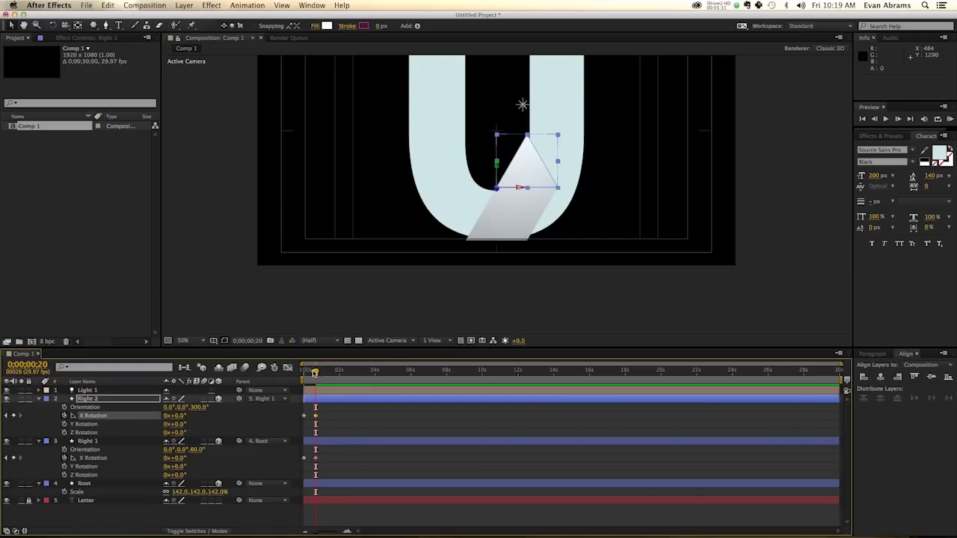
drag(314, 374, 299, 374)
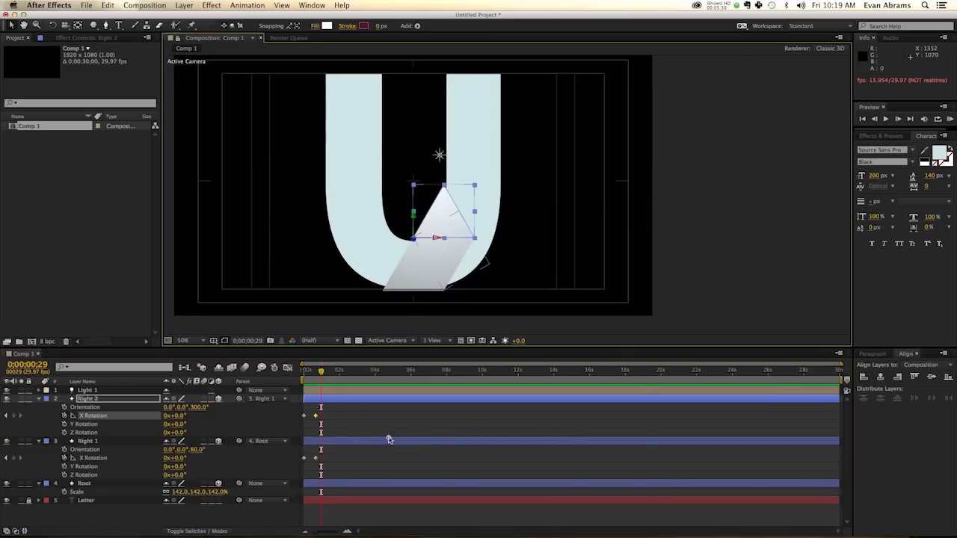
click(389, 439)
Step: Duplicate Right 2, parent the copy to Right 2, and move its hinge corner onto Right 2's apex at position 0, -100, 0
click(345, 410)
key(super+d)
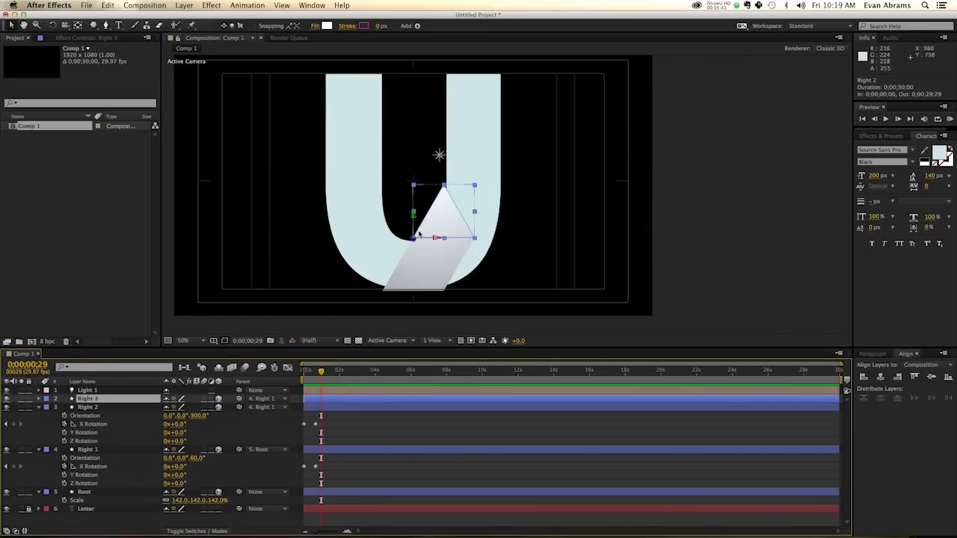
drag(241, 401, 145, 409)
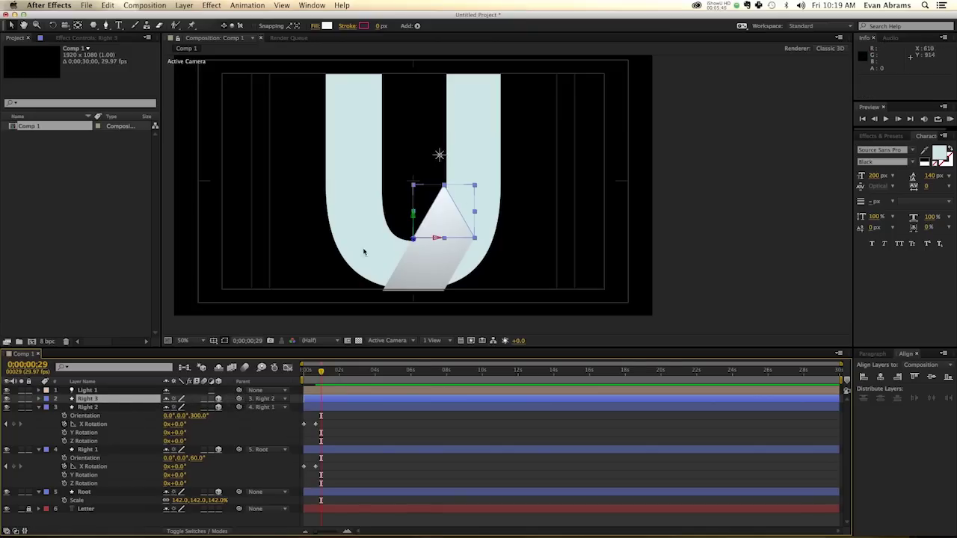
drag(424, 237, 445, 186)
Step: Set Right 3's Z orientation to 60° so it shares an edge with Right 2
key(r)
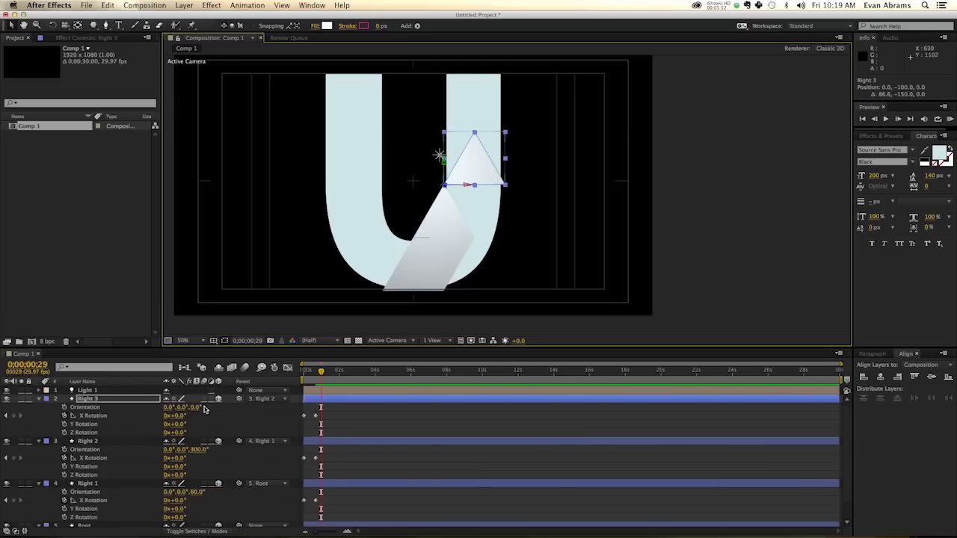
drag(202, 409, 223, 407)
click(227, 431)
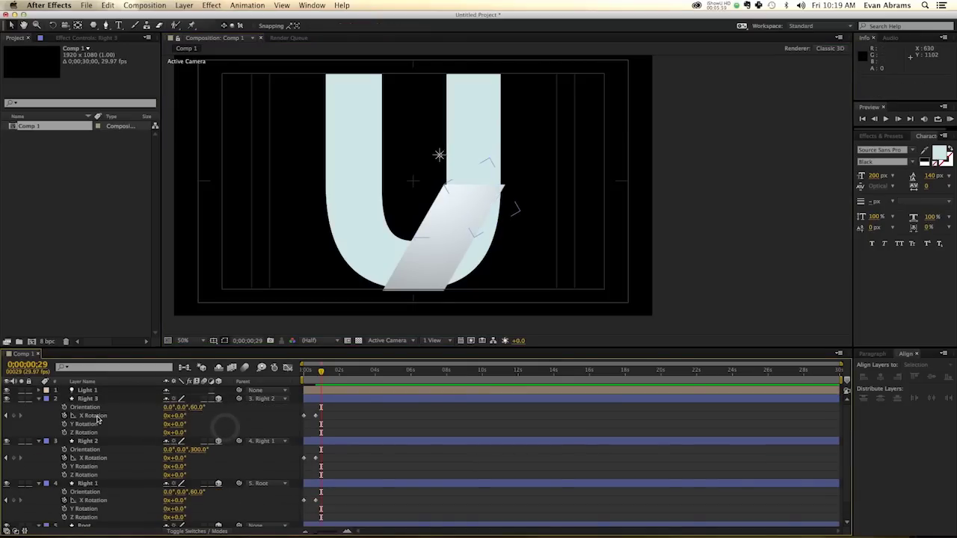
Step: Change Right 3's first X Rotation keyframe to -180° and play the unfolding chain from the start
double_click(304, 417)
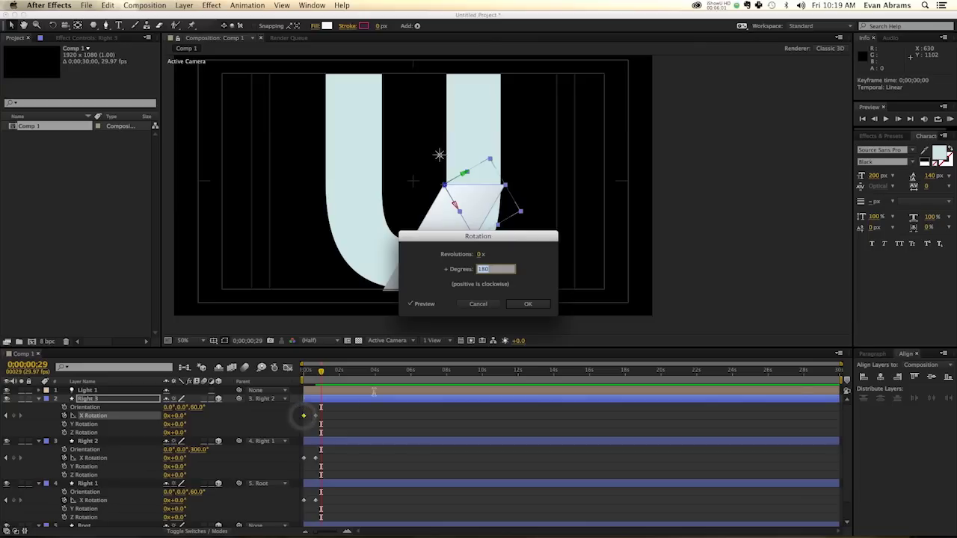
key(Return)
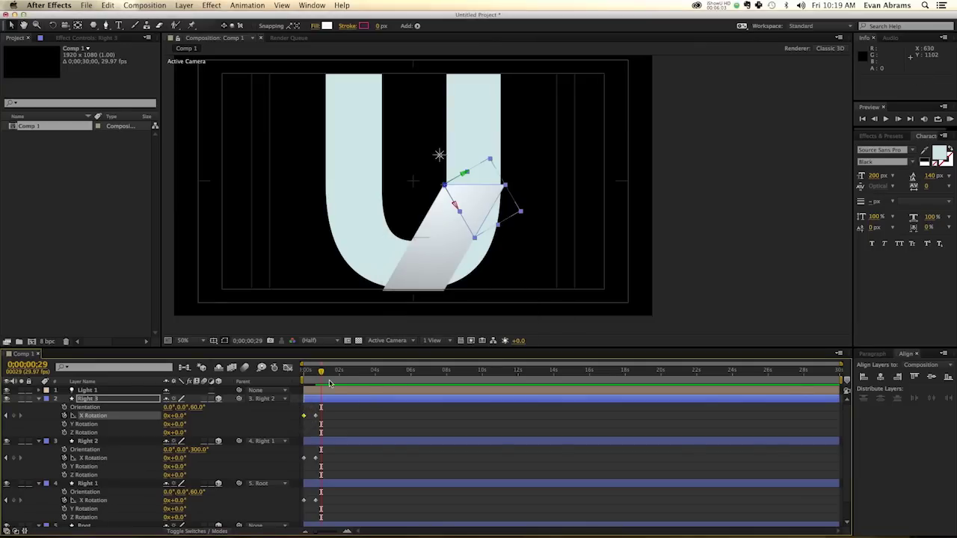
drag(317, 382, 303, 382)
key(space)
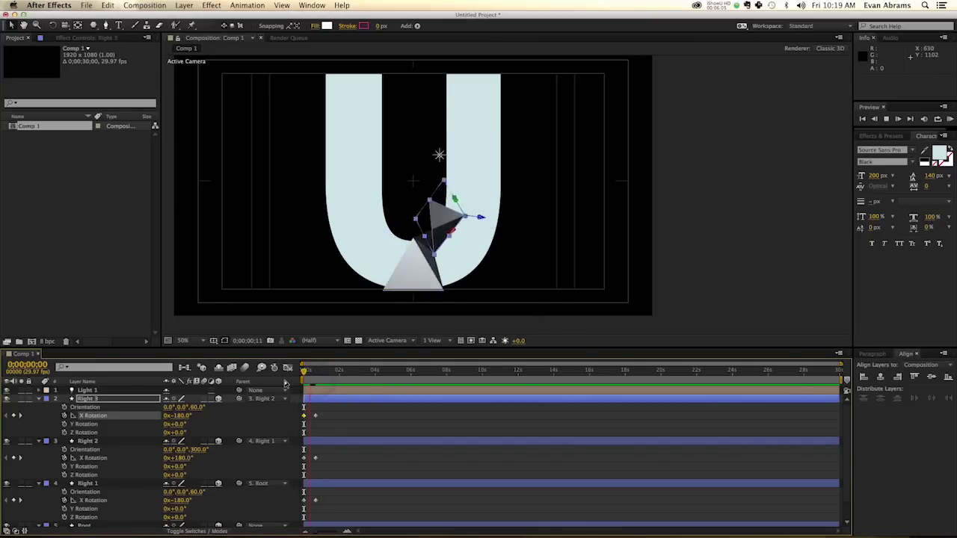
key(space)
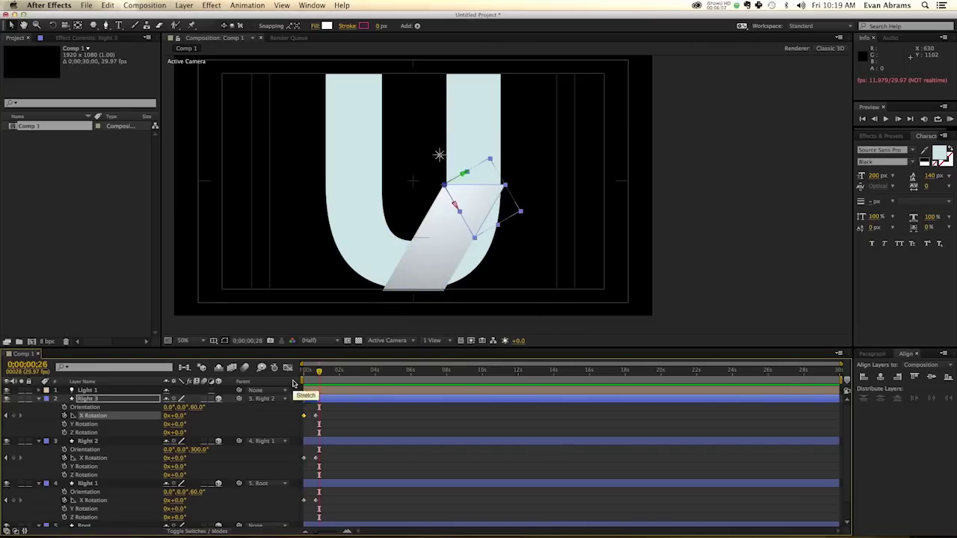
Step: Collapse the revealed properties of all unlocked layers and clear the layer selection
click(393, 419)
key(ctrl+a)
key(u)
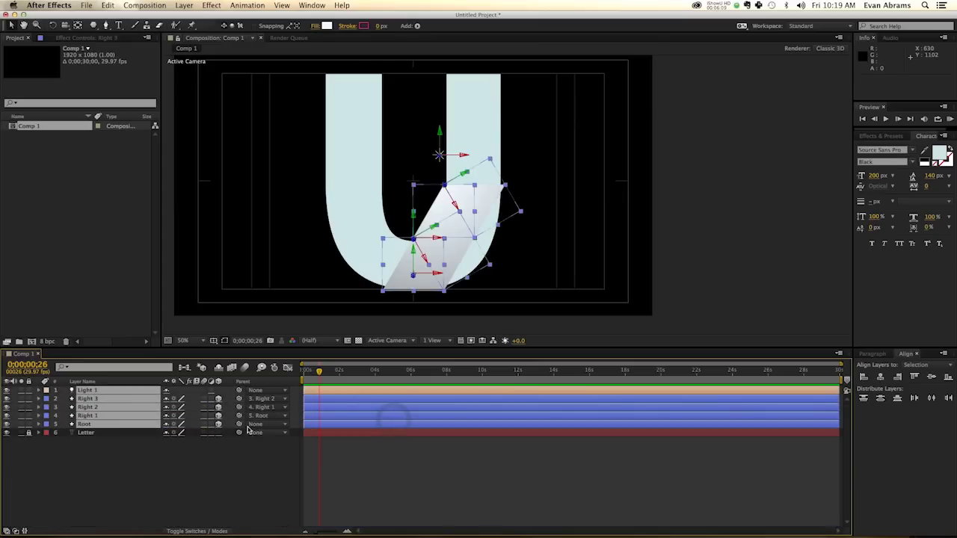
click(329, 457)
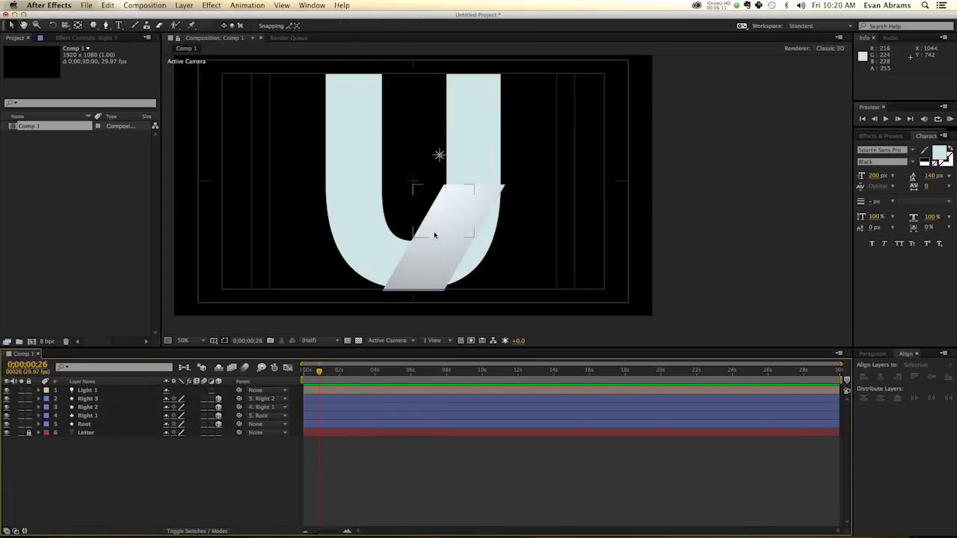
drag(521, 143, 510, 162)
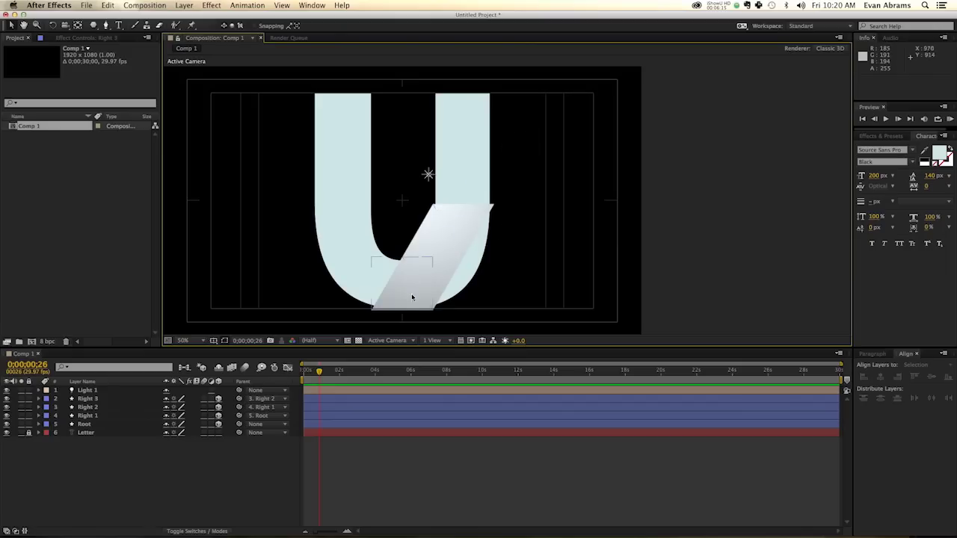
Step: Duplicate Right 3, parent the copy Right 4 to Right 3, and reveal its rotation properties
mouse_move(319, 371)
mouse_down()
mouse_move(308, 371)
mouse_move(320, 371)
mouse_up()
click(466, 222)
key(super+d)
drag(239, 399, 232, 407)
key(r)
Step: Change Right 4's first X Rotation keyframe to 180° and set its Z orientation to -60°
double_click(317, 416)
key(Return)
click(200, 407)
text(-60)
mouse_move(320, 371)
mouse_down()
mouse_move(304, 371)
mouse_move(334, 371)
mouse_up()
Step: Duplicate Right 4, parent the copy Right 5 to Right 4, and move its hinge corner onto Right 4's apex at position 0, -100, 0
key(super+d)
drag(239, 399, 232, 407)
key(r)
drag(434, 203, 465, 151)
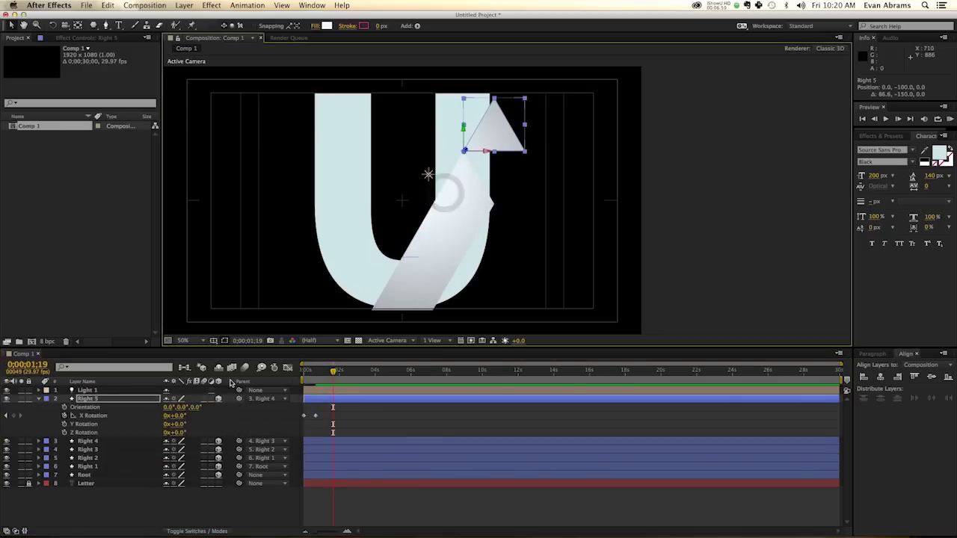
Step: Set Right 5's Z orientation to 60° and its first X Rotation keyframe to -180°
click(196, 407)
text(60)
key(Return)
double_click(304, 416)
key(Return)
drag(334, 371, 319, 370)
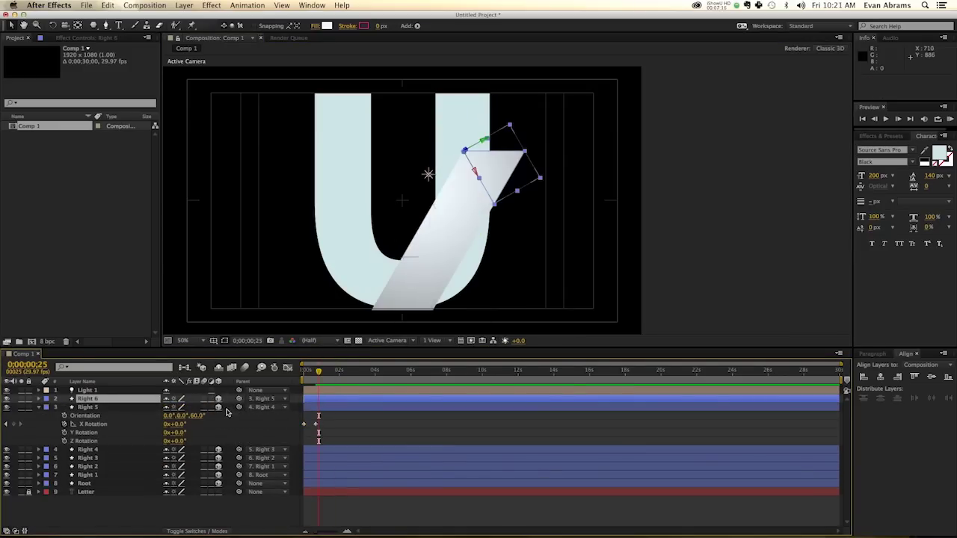
Step: Duplicate Right 5, parent the copy Right 6 to Right 5, and set its Z orientation to -60°
key(super+d)
drag(239, 398, 232, 408)
key(r)
click(198, 407)
text(-60)
key(Return)
Step: Change Right 6's first X Rotation keyframe to 180°, collapse Right 5 and Right 6, and play the unfolding chain from the start
double_click(304, 416)
text(180)
key(Return)
key(Home)
key(space)
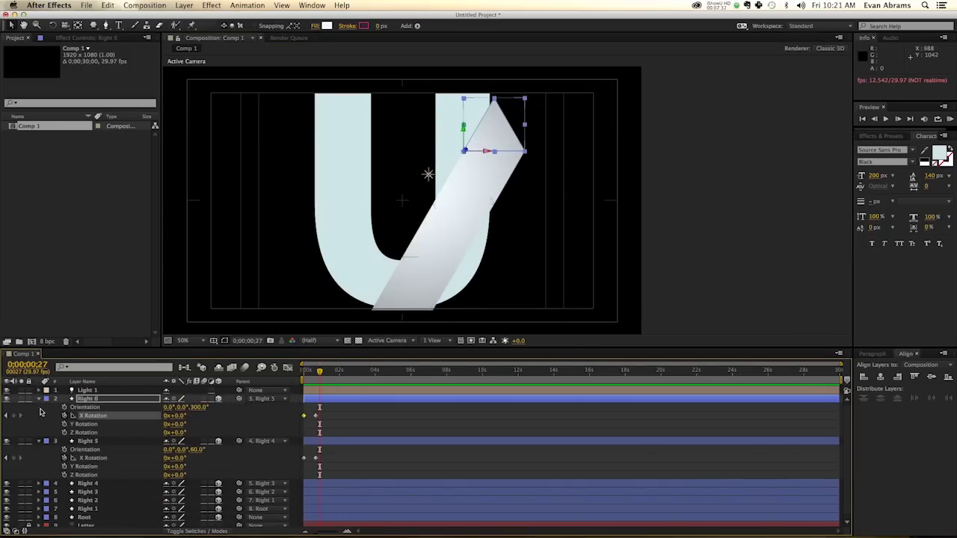
click(39, 399)
click(38, 407)
drag(320, 372, 284, 377)
key(space)
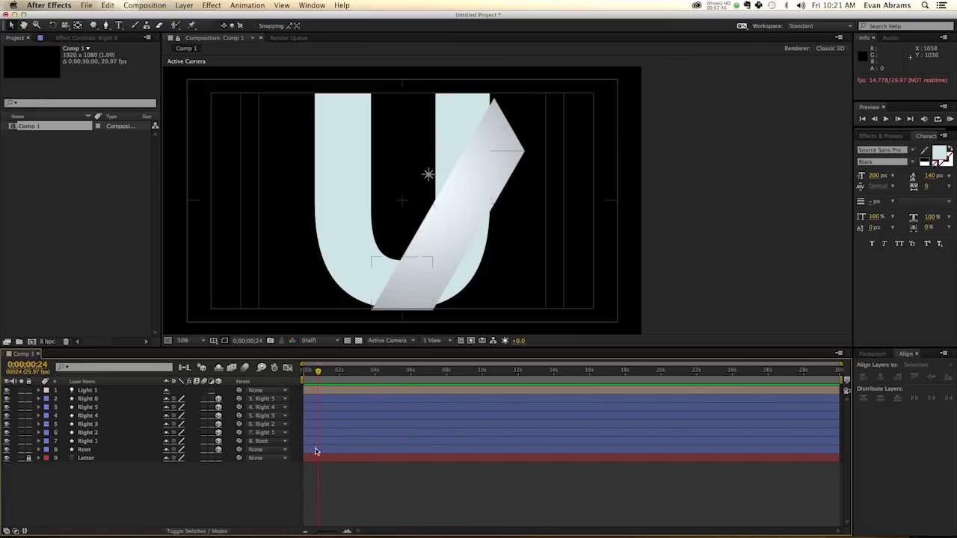
Step: Reveal the keyframes of Right 1 through Right 6 and apply Easy Ease to all their X Rotation keyframes
click(90, 450)
click(88, 441)
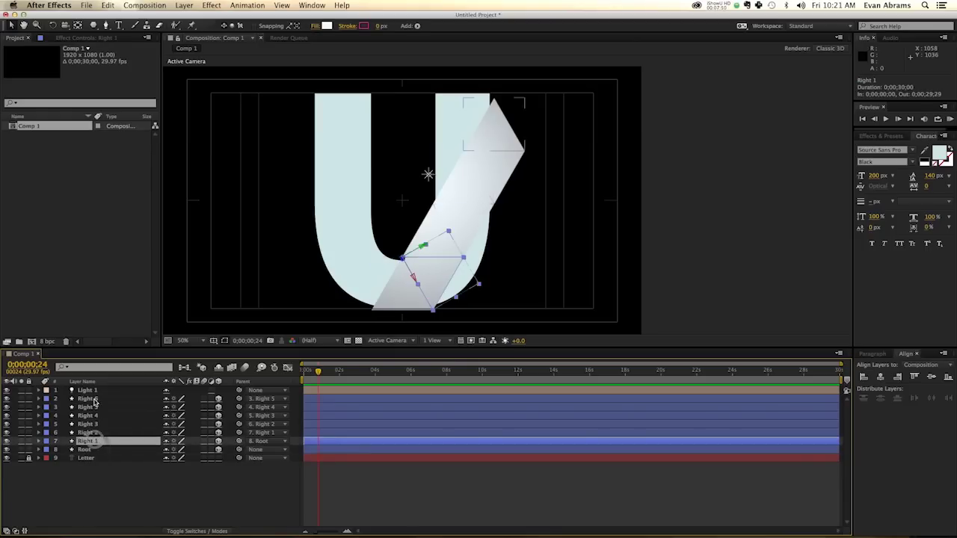
shift+click(95, 401)
key(u)
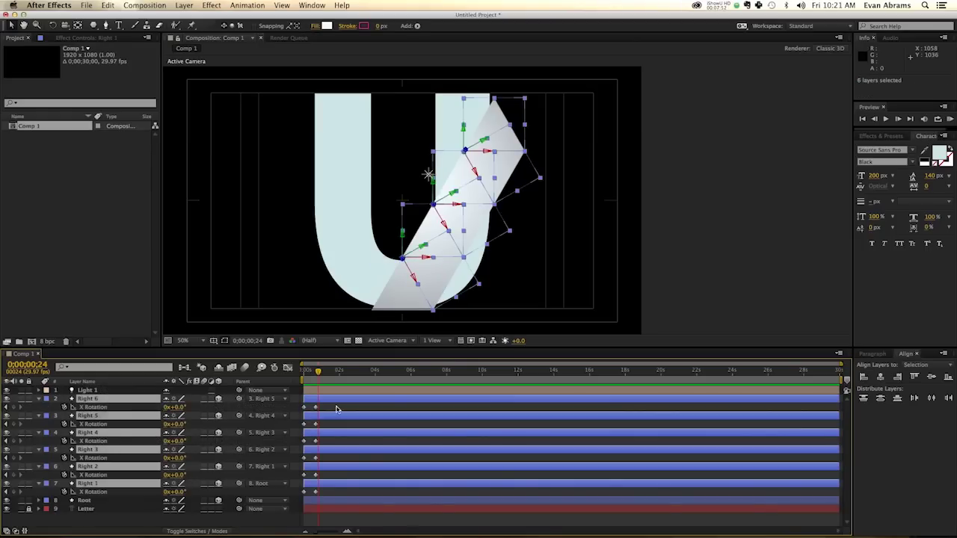
drag(336, 410, 293, 497)
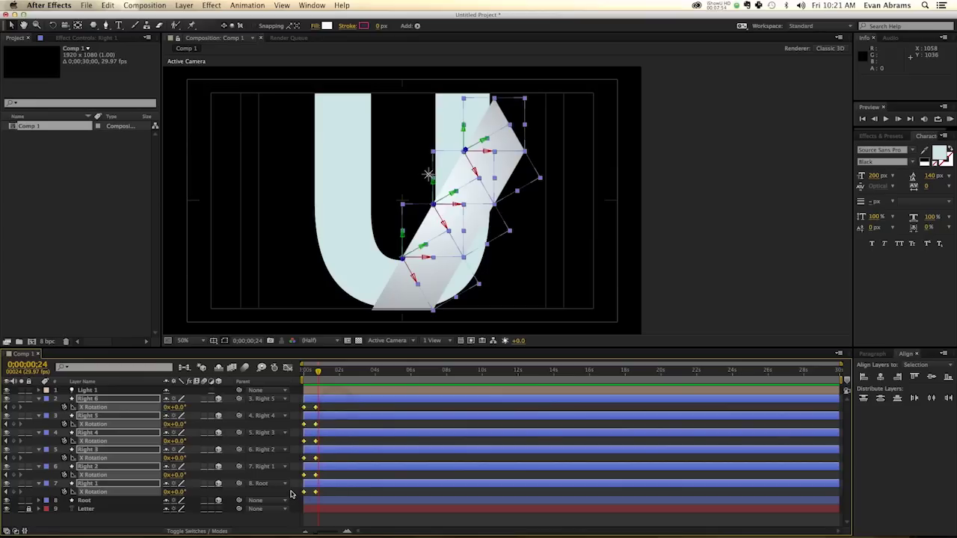
key(F9)
Step: Lengthen the end keyframes' incoming ease back to frame 10 in the speed graph, and go to the speed peak at frame 4
click(287, 370)
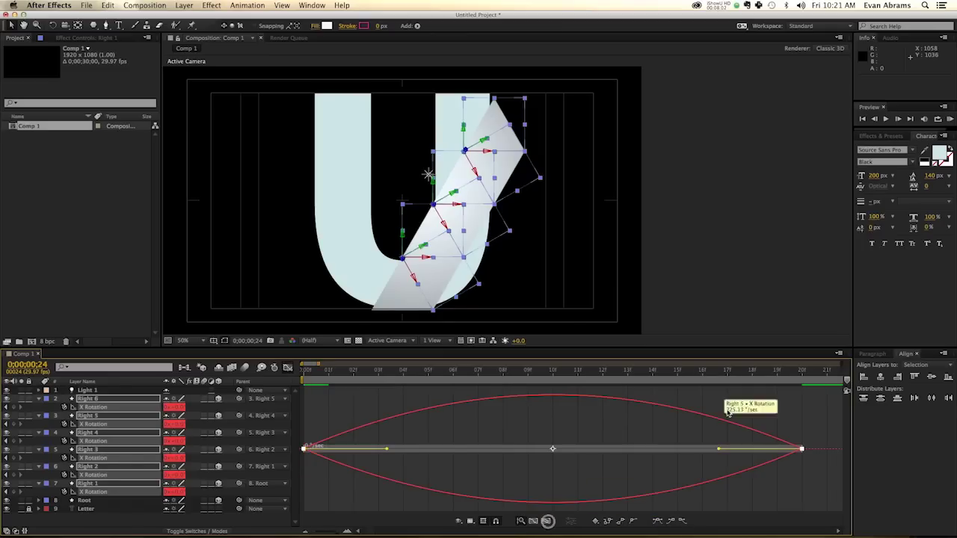
drag(712, 451, 419, 451)
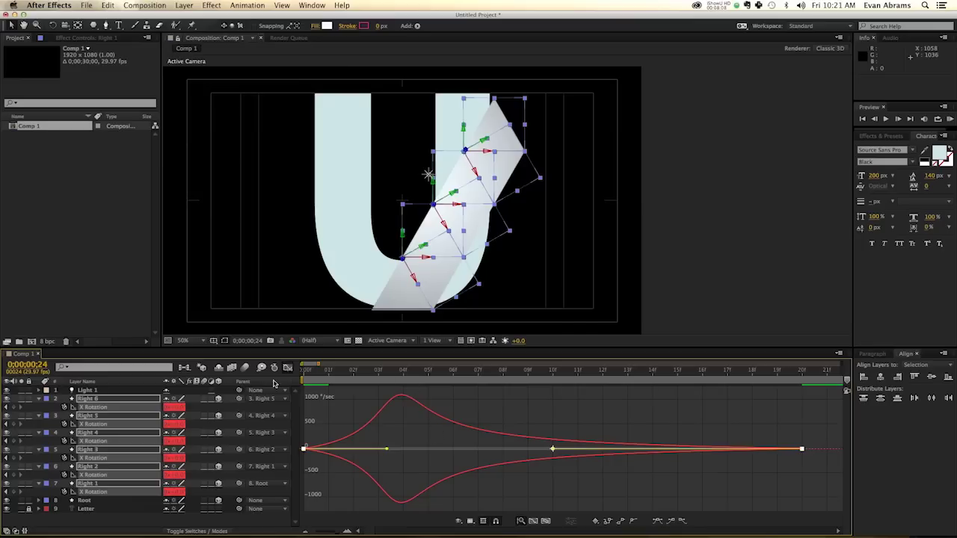
click(401, 377)
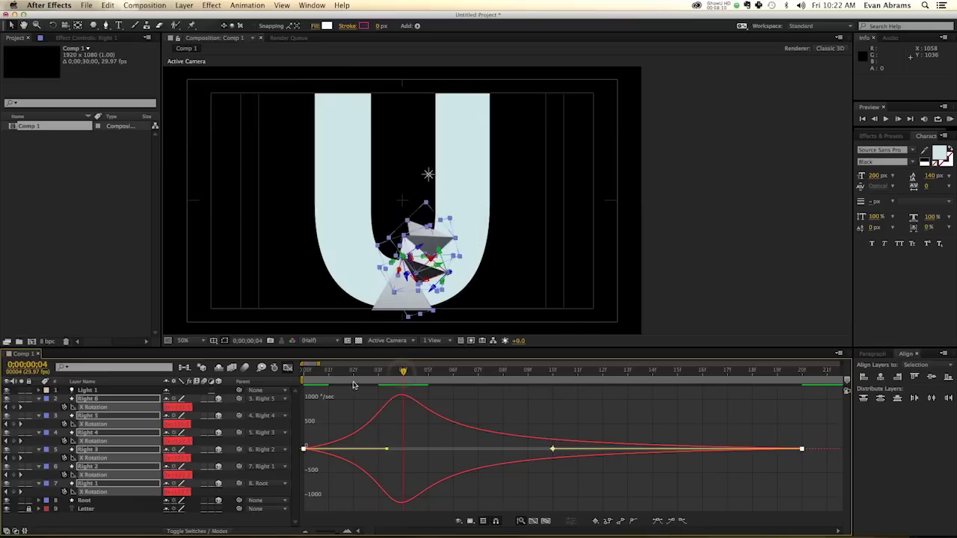
click(287, 370)
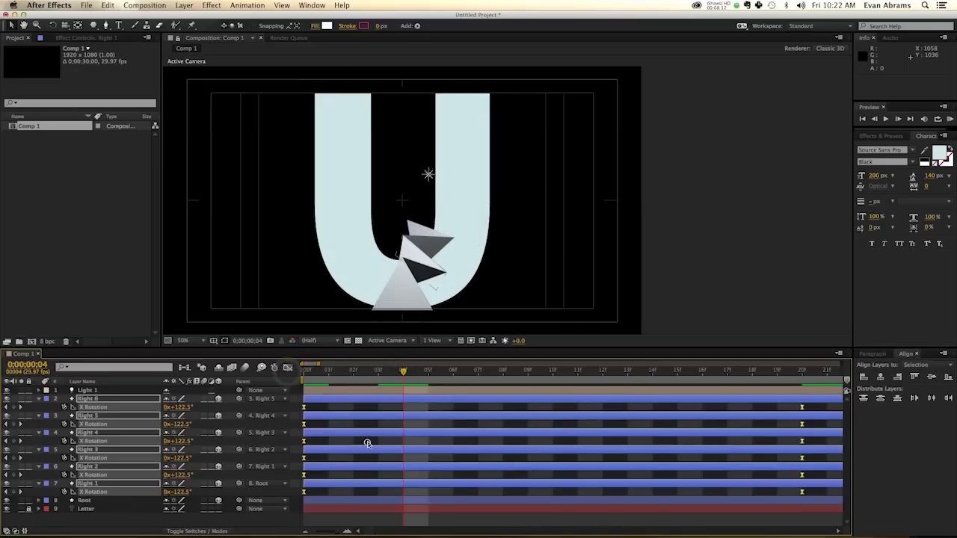
Step: Shift layers Right 2 through Right 6 in time so they all start at frame 4
click(367, 441)
click(310, 467)
shift+click(321, 400)
drag(312, 469, 412, 471)
Step: Shift layers Right 3 through Right 6 in time so they start at frame 8
click(386, 463)
click(413, 451)
shift+click(420, 403)
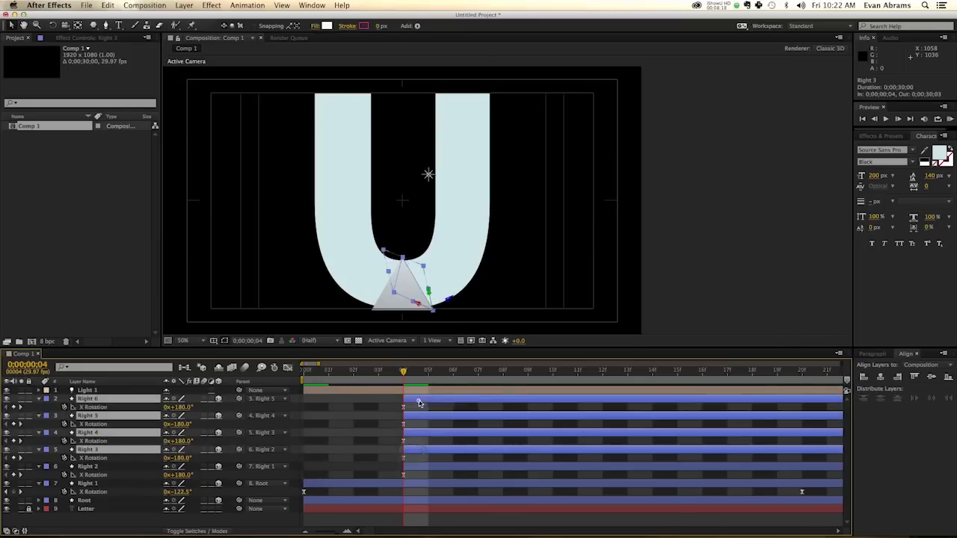
drag(411, 446, 470, 446)
drag(377, 435, 453, 419)
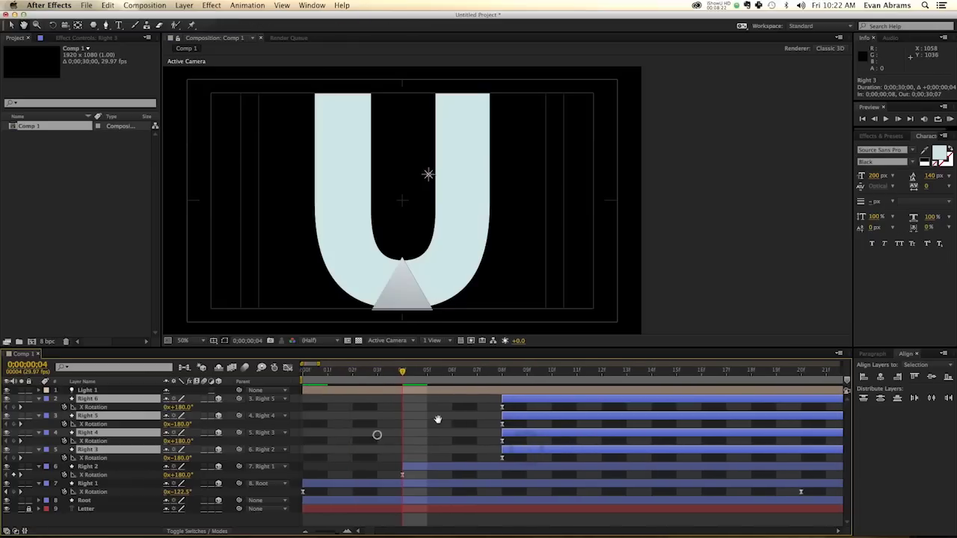
Step: Examine Right 2's X Rotation speed graph and step through its motion to the peak at frame 8
click(462, 468)
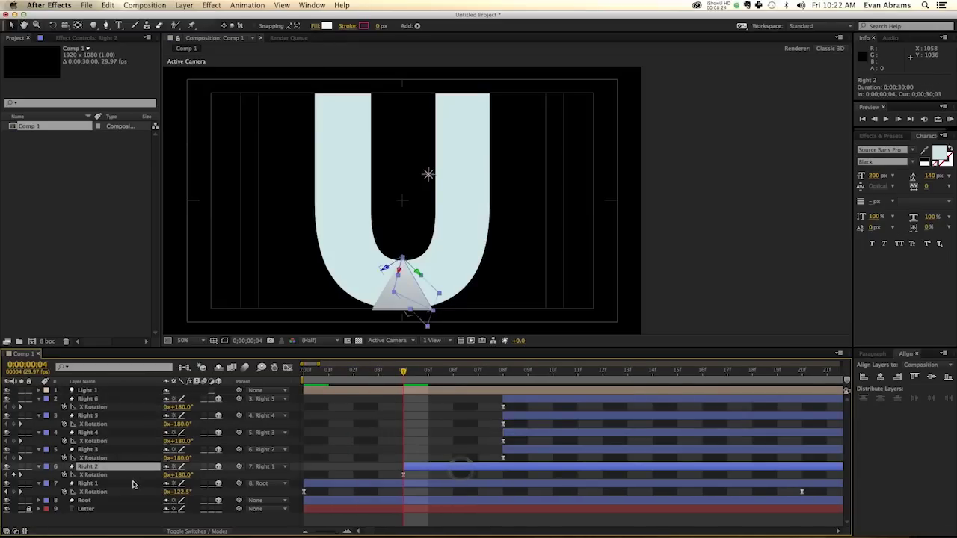
click(131, 478)
click(288, 370)
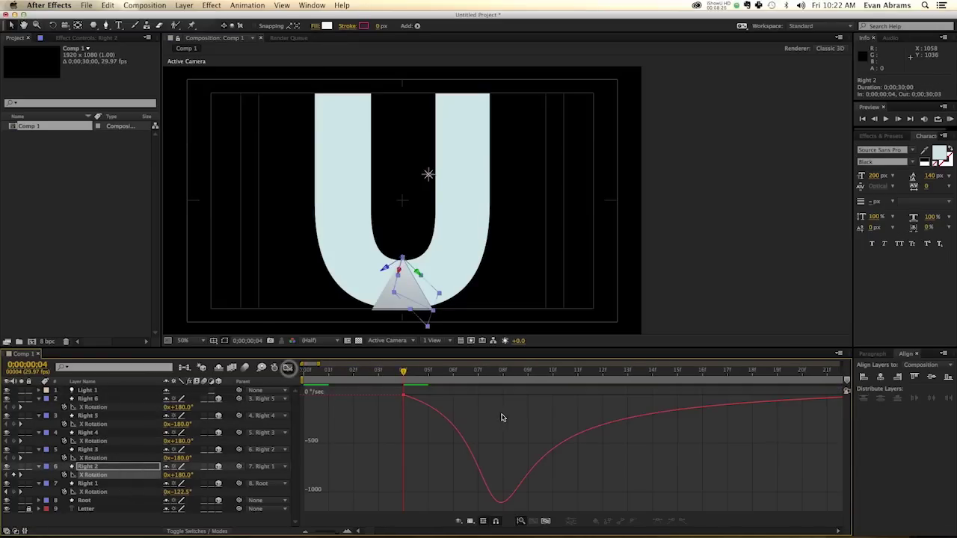
drag(495, 374, 395, 390)
key(Page_Down)
key(Page_Down)
key(Page_Down)
key(Page_Down)
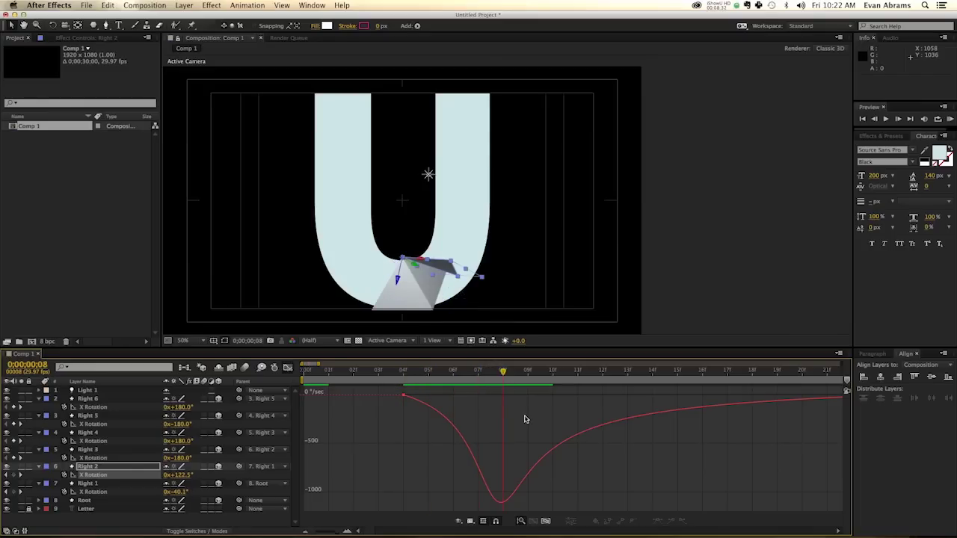
click(288, 370)
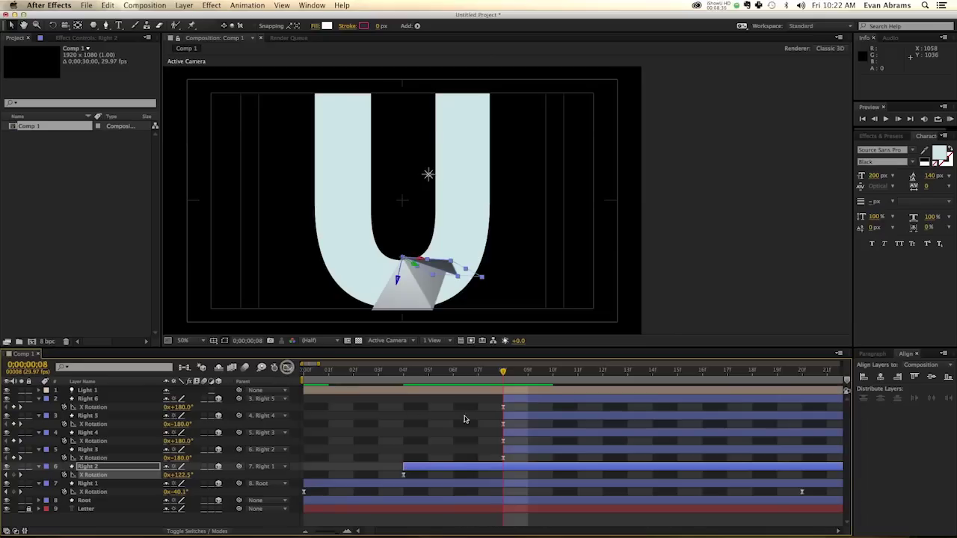
Step: Shift layers Right 4 through Right 6 in time so they start at frame 12
click(526, 432)
shift+click(517, 401)
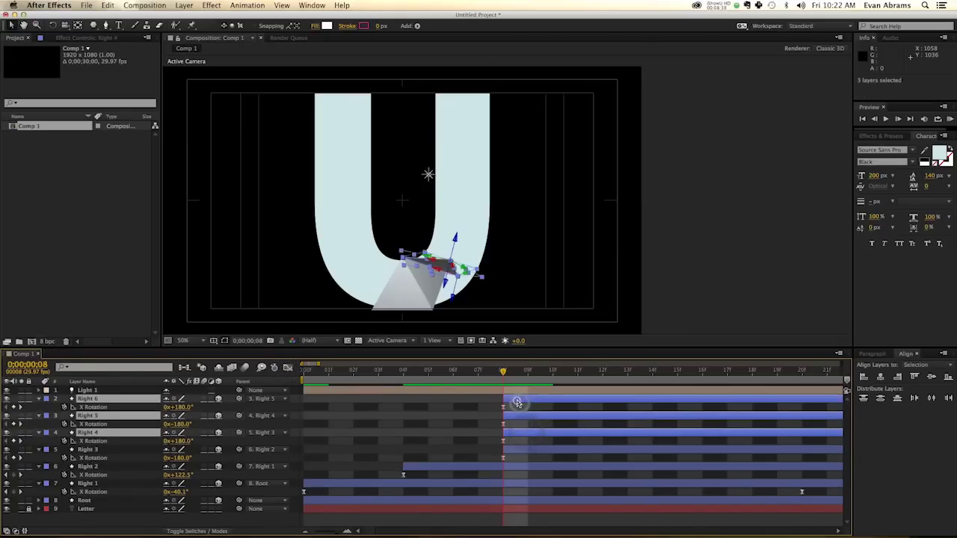
drag(517, 404, 584, 415)
Step: Nudge Right 5 and Right 6 four frames later so they start at frame 16
click(584, 415)
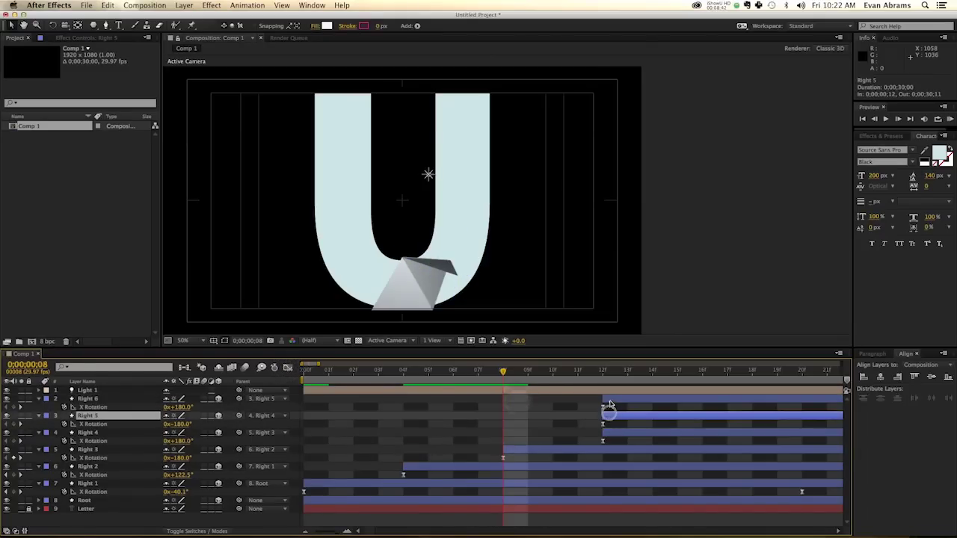
shift+click(610, 404)
key(alt+Page_Down)
Step: Nudge Right 6 four frames later so it starts at frame 20, and clear the layer selection
key(alt+Page_Down)
key(alt+Page_Down)
key(alt+Page_Down)
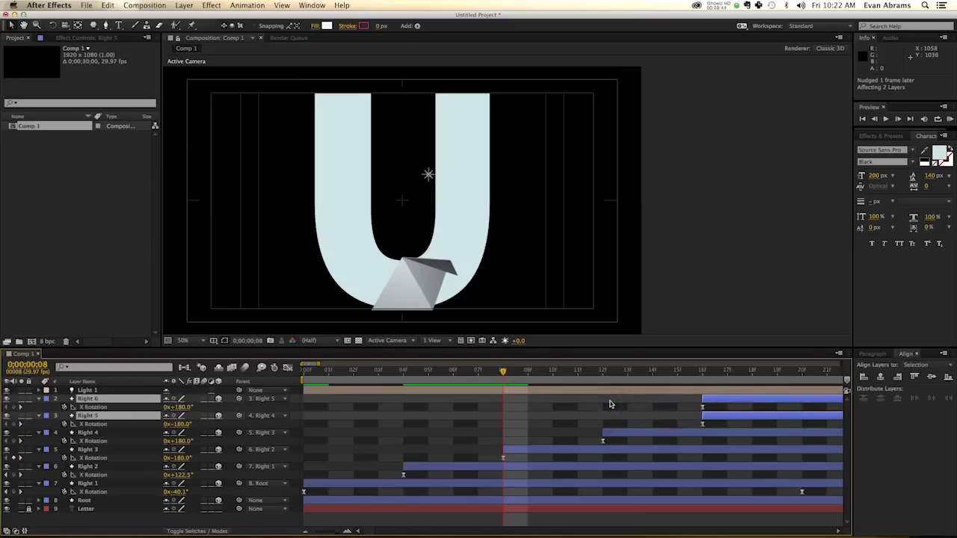
click(609, 403)
key(alt+Page_Down)
key(alt+Page_Down)
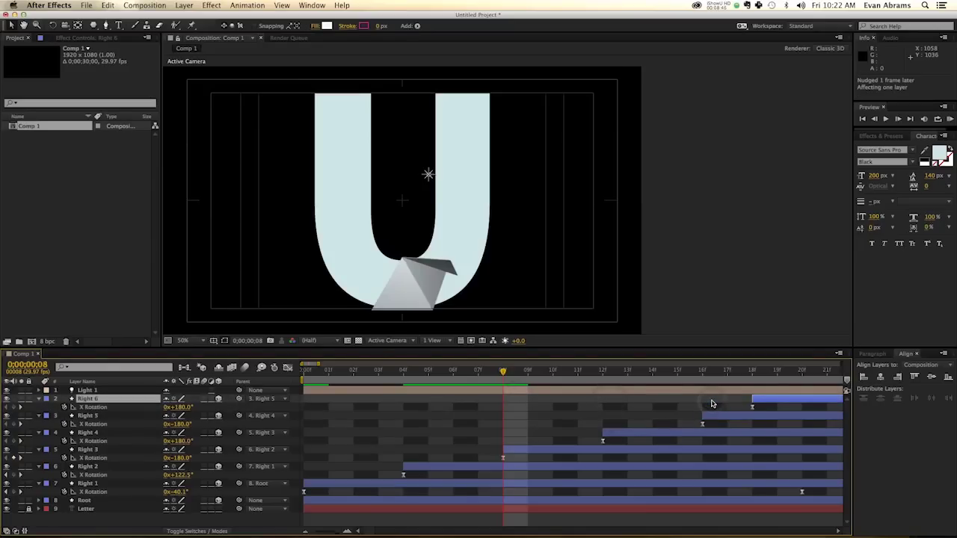
click(470, 411)
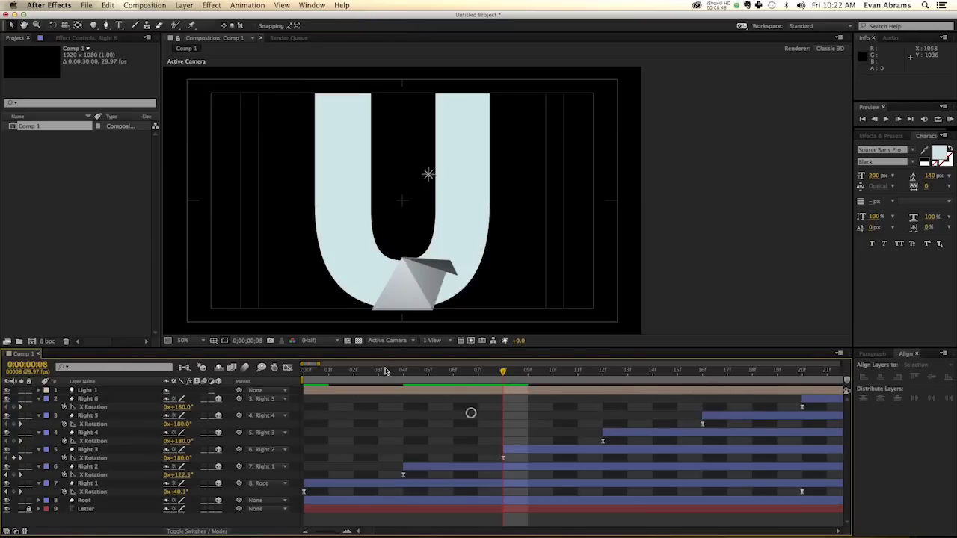
Step: Play the staggered unfolding from the start and check all layers' keyframes across the wider timeline
drag(380, 372, 224, 390)
key(space)
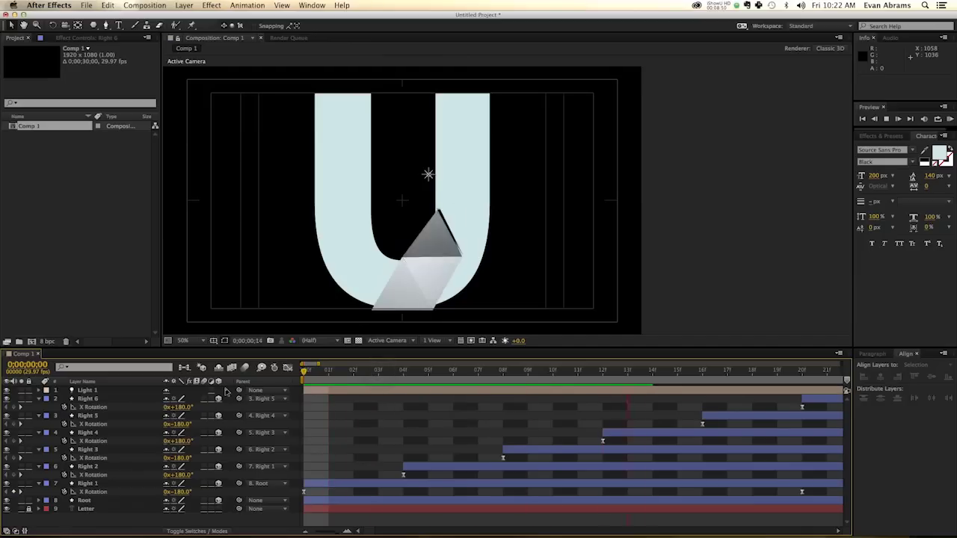
key(space)
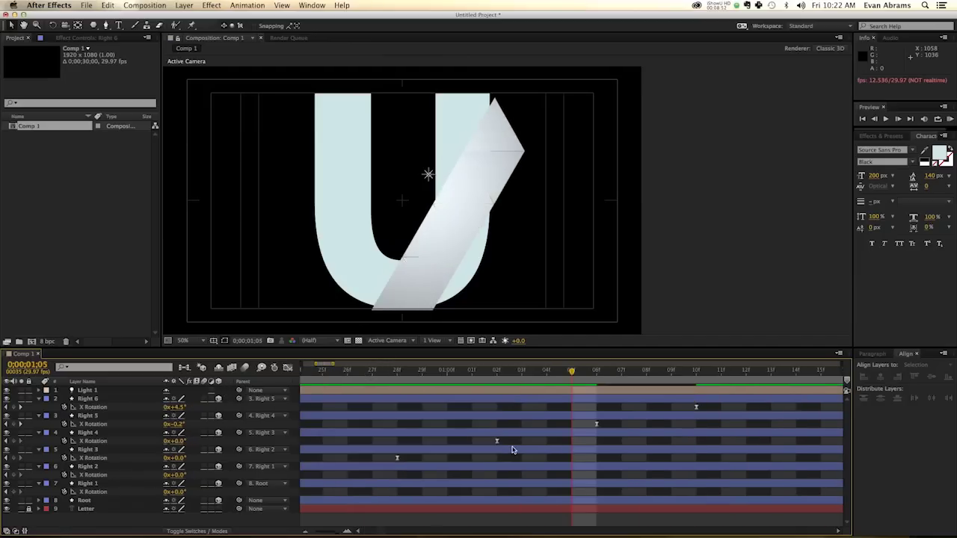
key(minus)
key(minus)
key(minus)
key(minus)
drag(427, 371, 469, 372)
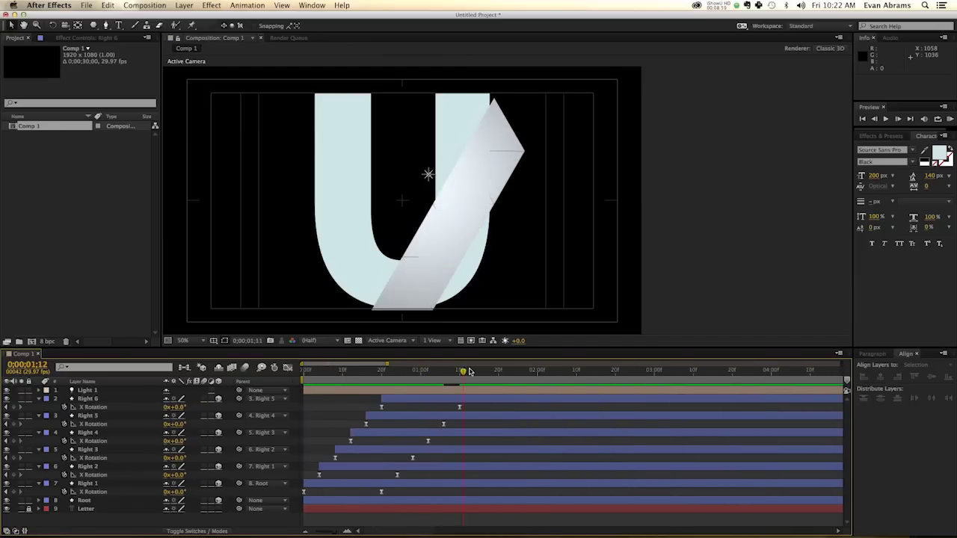
Step: Duplicate Right 5 at 0;00;01;05 and move the copy's hinge corner onto Right 4's inner base corner at position -86.6, 50, 0
click(442, 184)
mouse_move(445, 374)
mouse_down()
mouse_move(381, 387)
mouse_move(440, 382)
mouse_up()
click(509, 182)
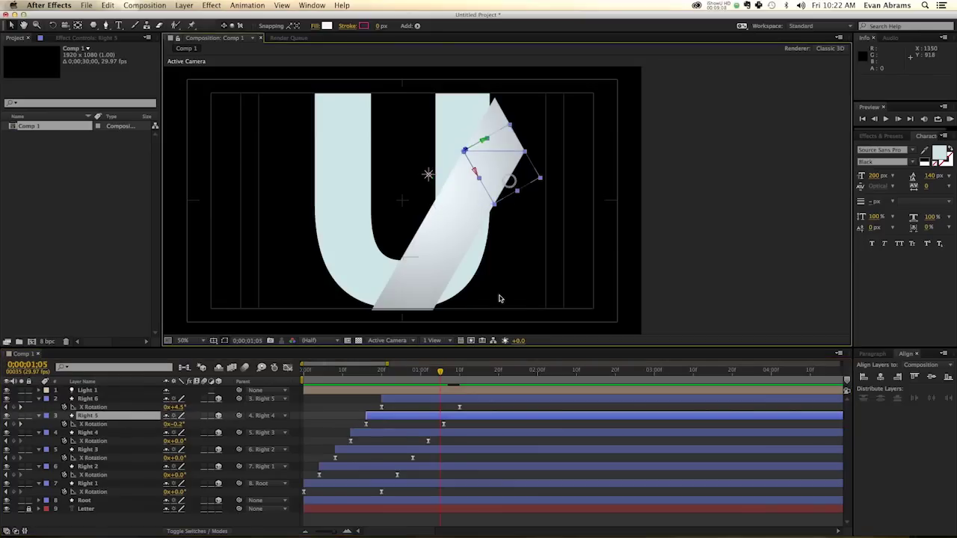
key(super+d)
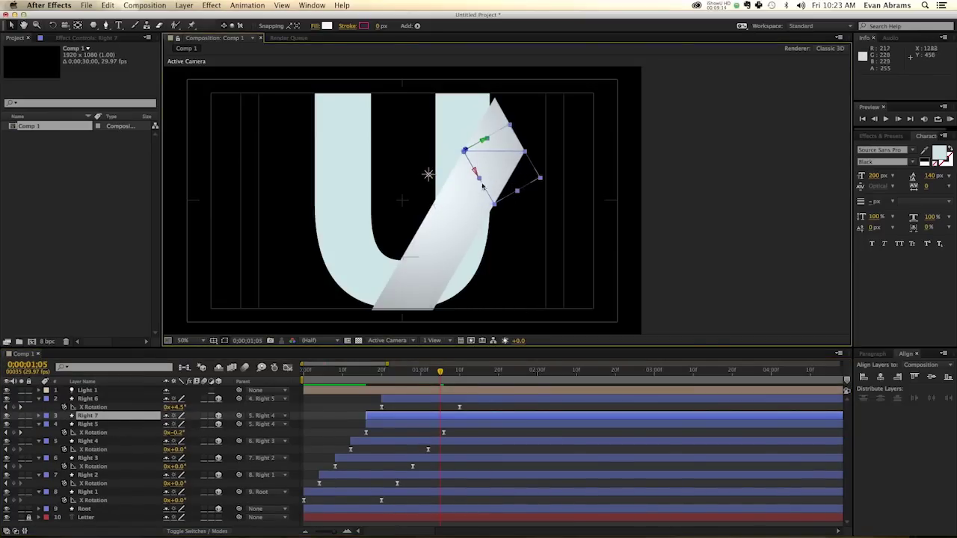
drag(474, 158, 449, 202)
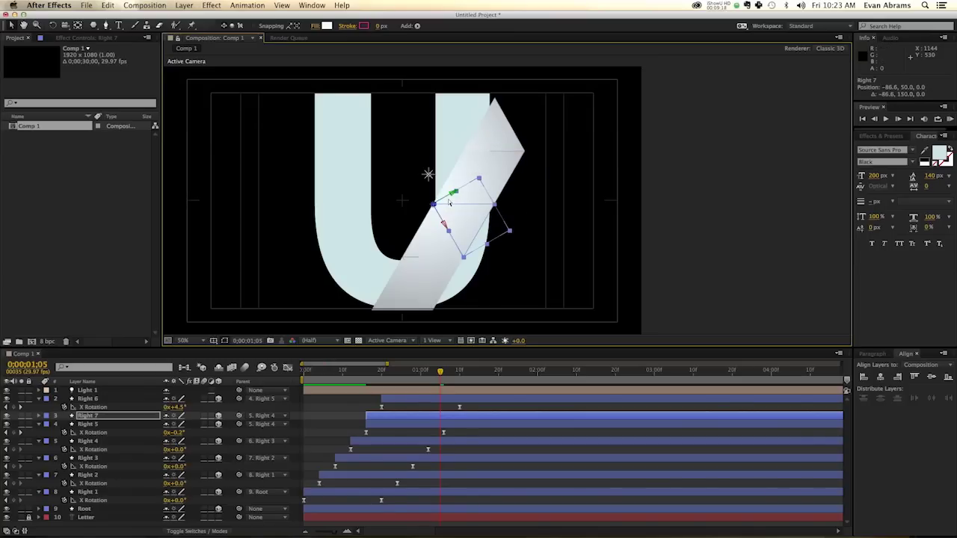
Step: Set Right 7's Z orientation to 300° and play back its unfolding from frame 22
key(r)
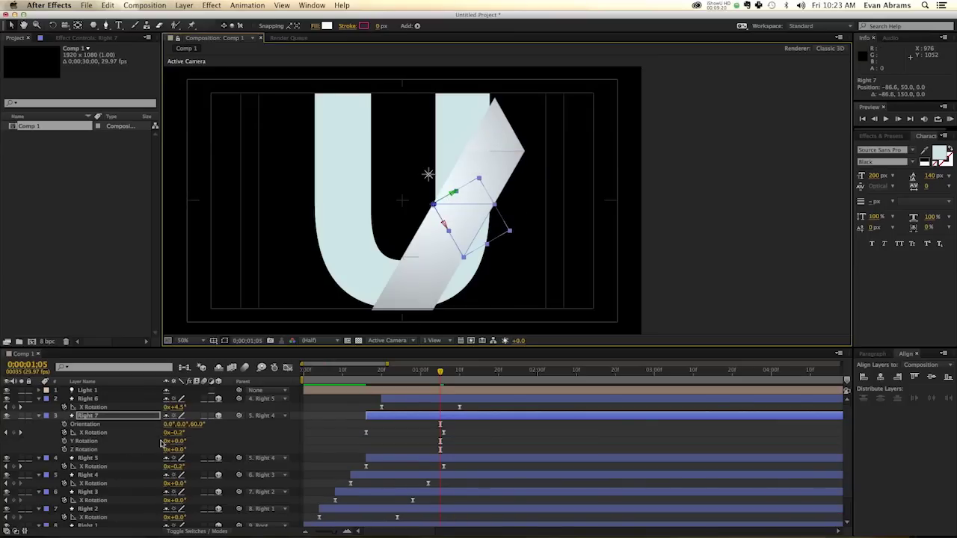
drag(192, 431, 142, 436)
drag(366, 383, 388, 381)
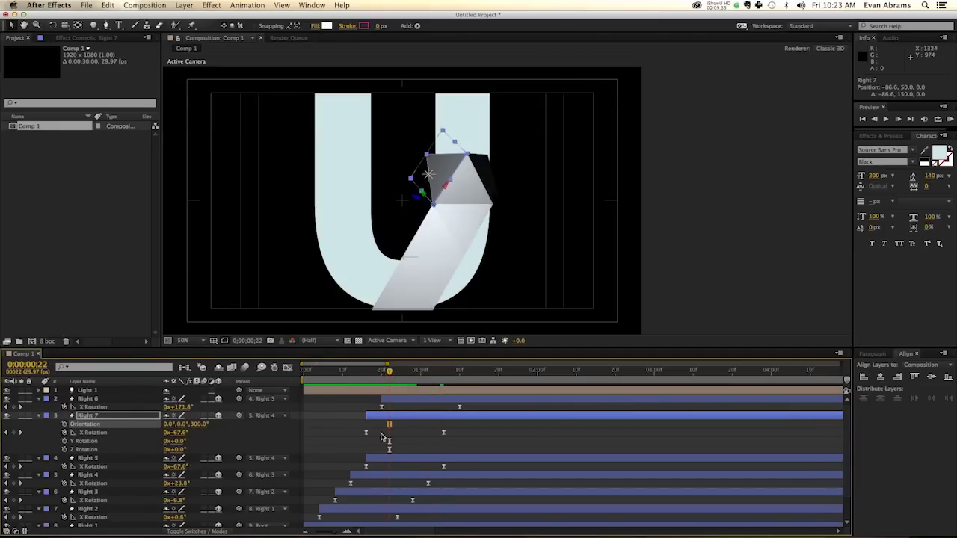
click(404, 458)
key(space)
key(space)
Step: Set Right 7's starting X Rotation keyframe at frame 16 to 180° and play back its unfolding
drag(401, 375, 444, 379)
click(413, 157)
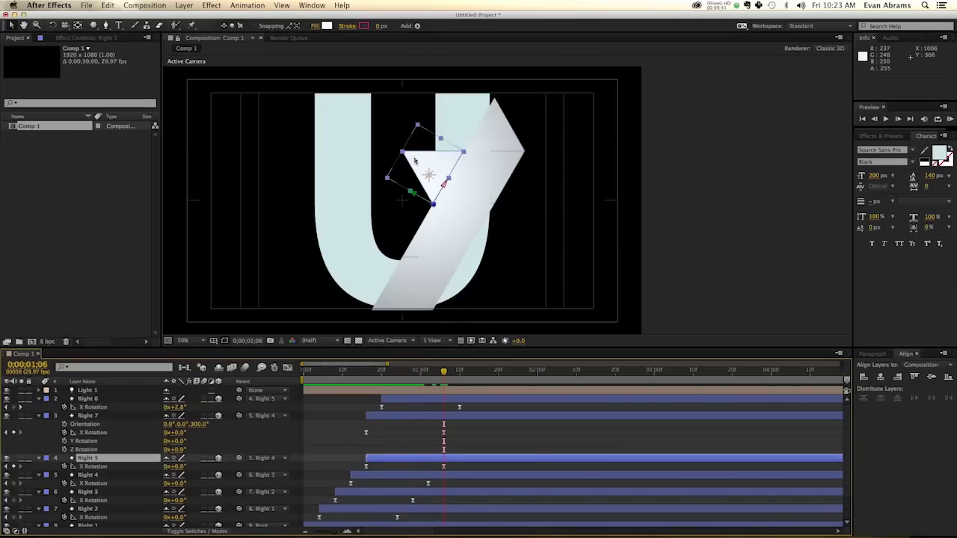
double_click(366, 433)
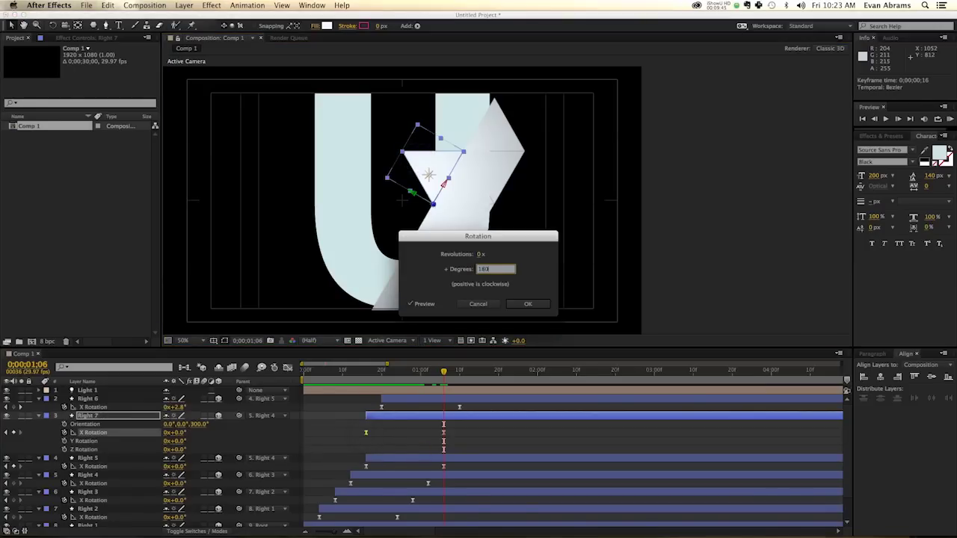
key(Return)
click(365, 379)
key(space)
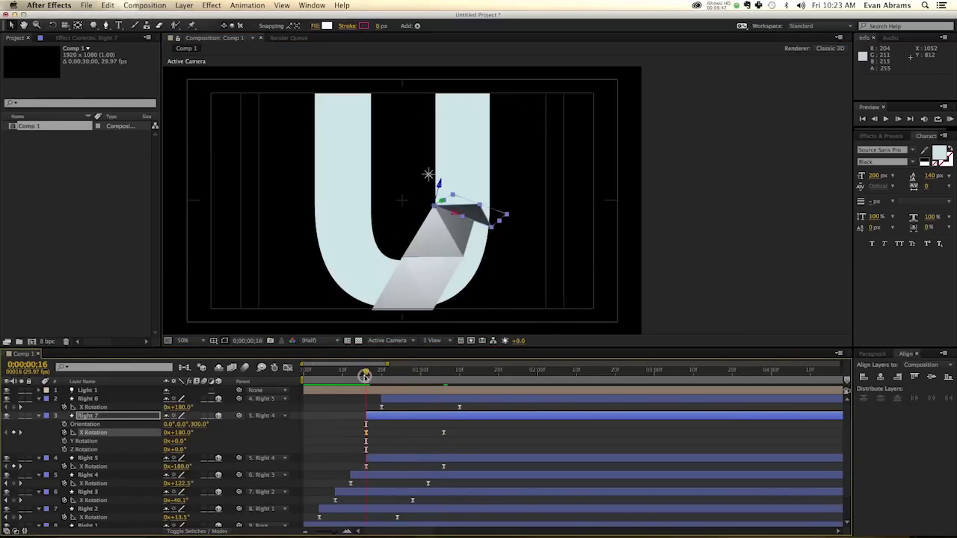
key(space)
click(362, 380)
key(space)
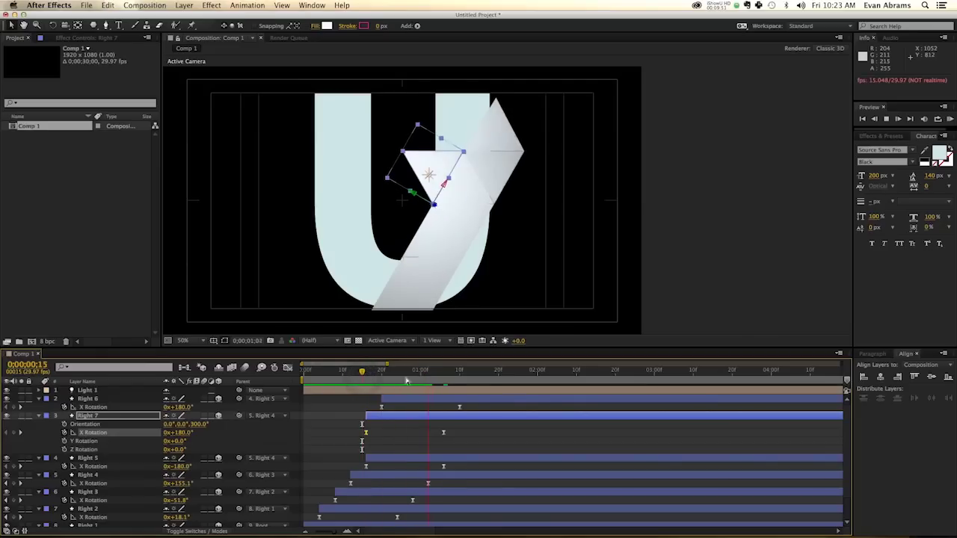
key(space)
click(483, 449)
Step: Collapse the expanded rotation properties of all the Right layers in the timeline
click(405, 416)
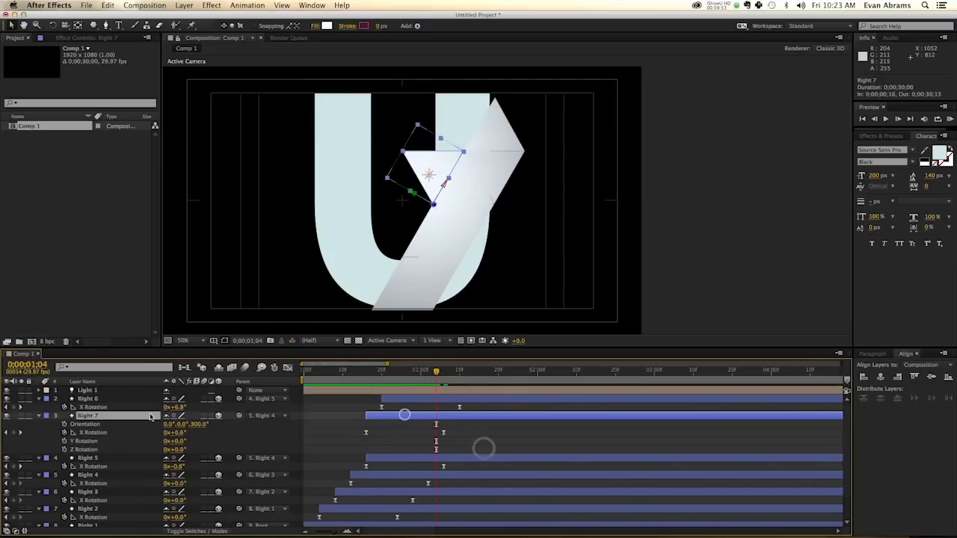
click(39, 400)
click(39, 408)
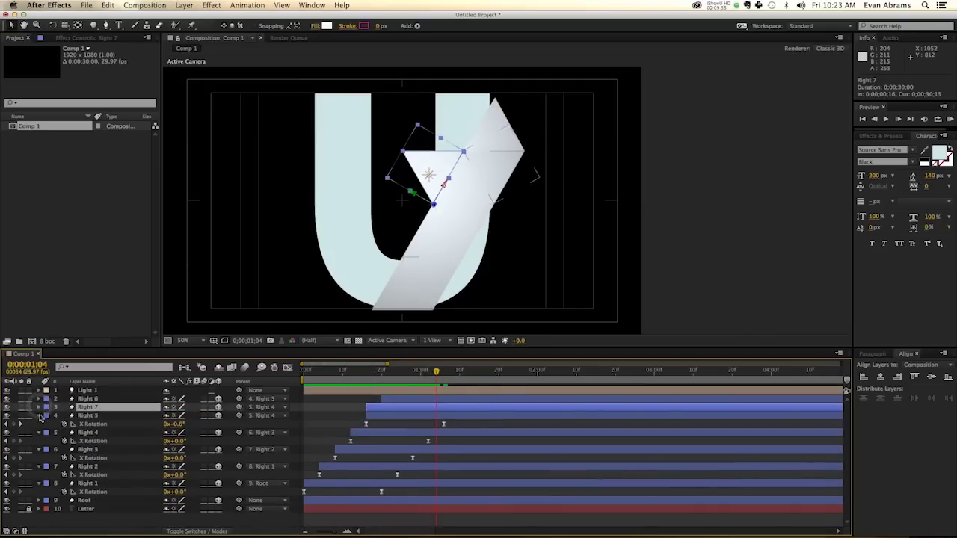
click(39, 416)
click(38, 424)
click(39, 432)
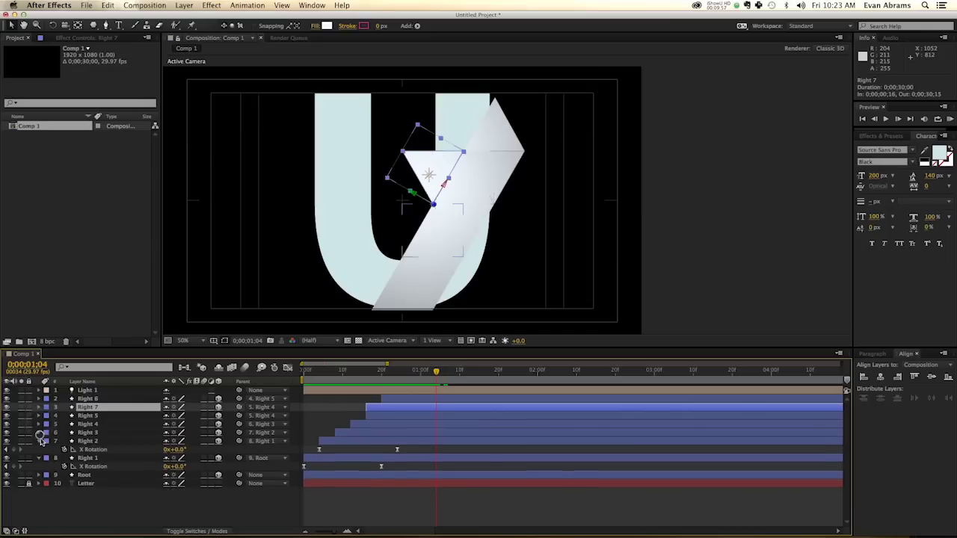
click(38, 442)
click(39, 449)
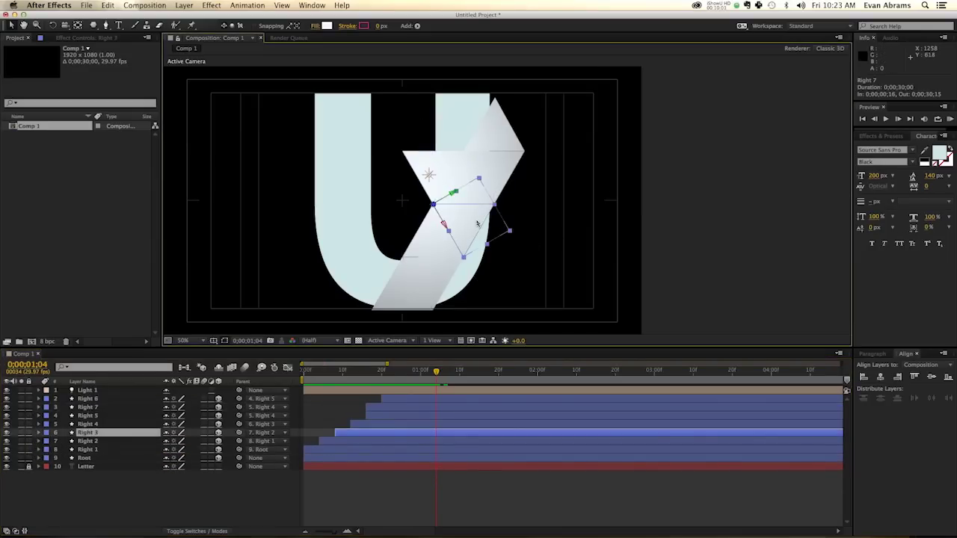
Step: Duplicate Right 4, move the copy's hinge corner to position 86.6, 50, 0 on Right 3, and set its Z orientation to 240°
click(462, 178)
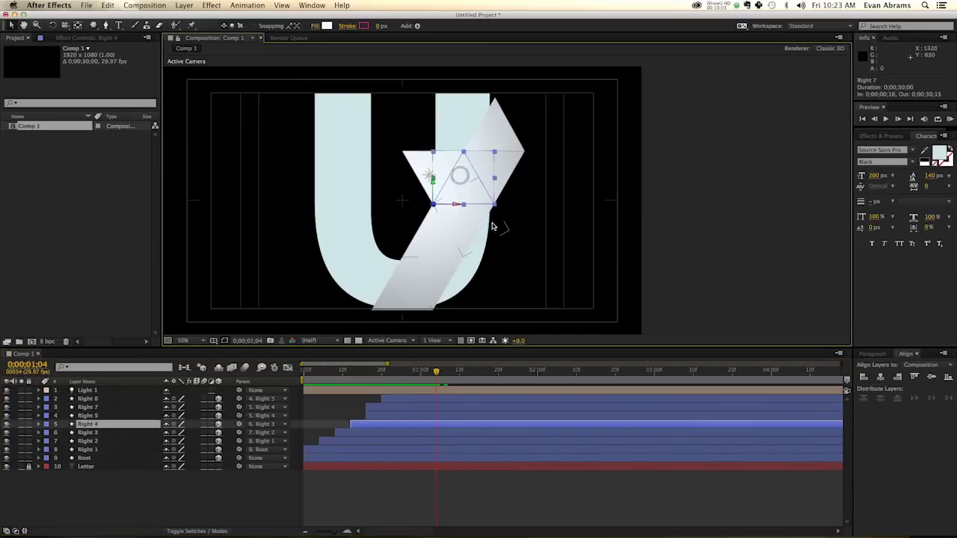
key(super+d)
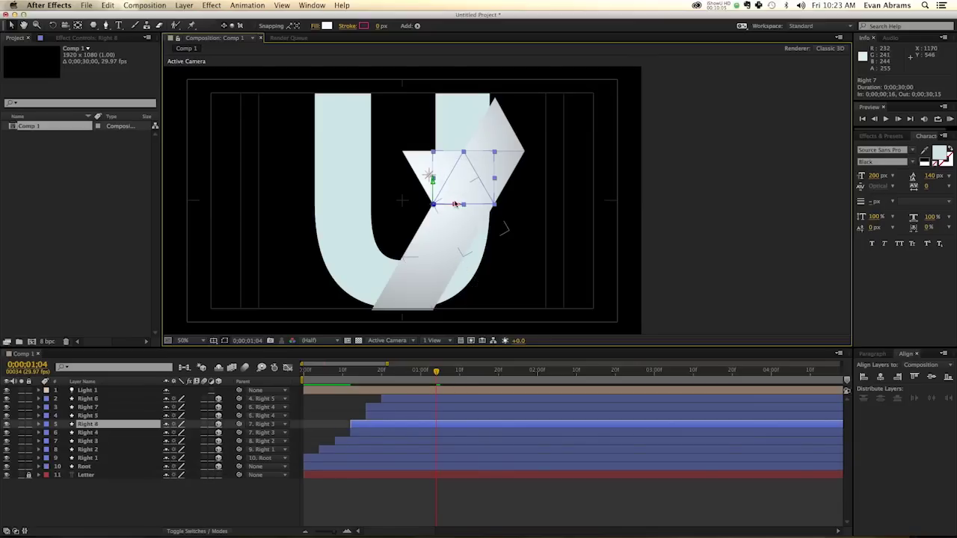
drag(463, 203, 494, 256)
key(r)
drag(198, 439, 184, 435)
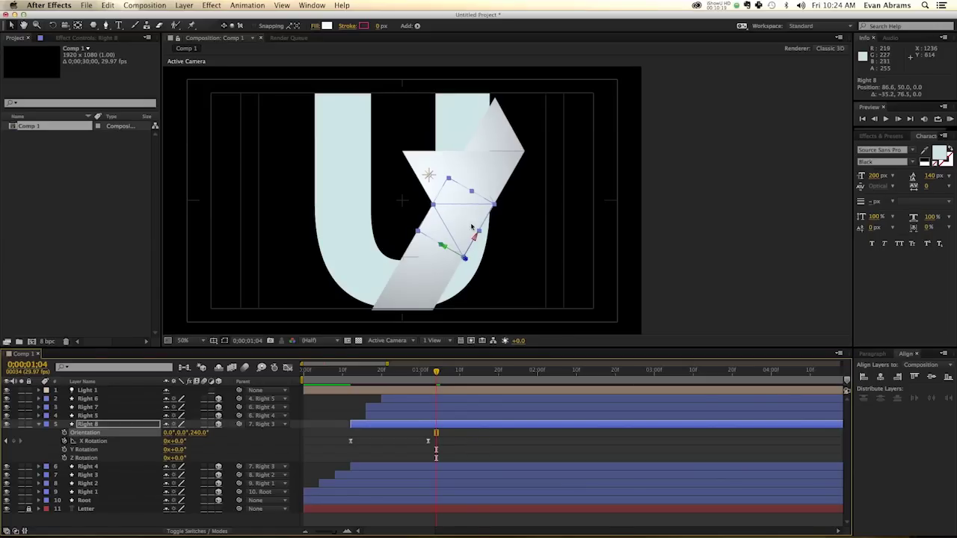
Step: Flip Right 8 outward with X Rotation at 0;00;01;02 and set its X Rotation to 0° at frame 12
drag(436, 380, 428, 374)
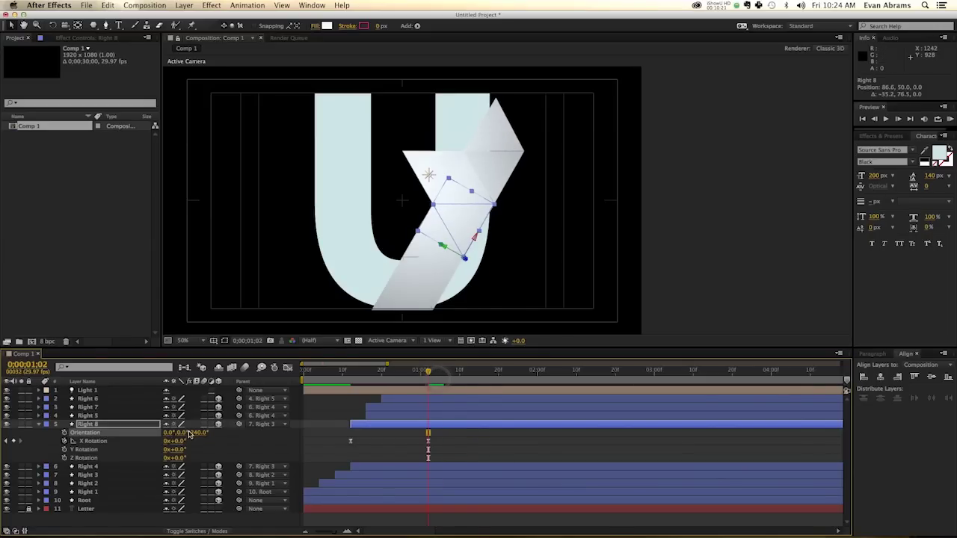
drag(178, 443, 251, 432)
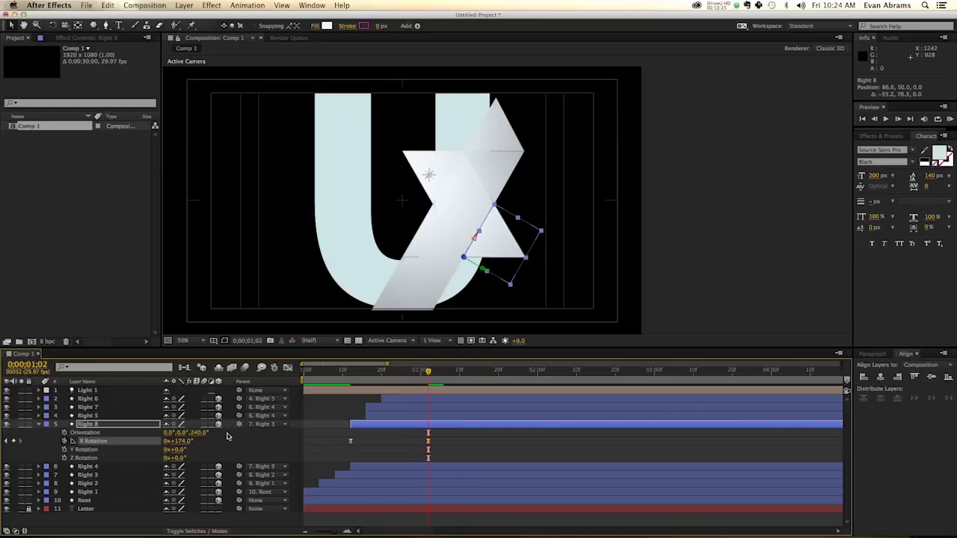
key(Return)
drag(374, 373, 354, 384)
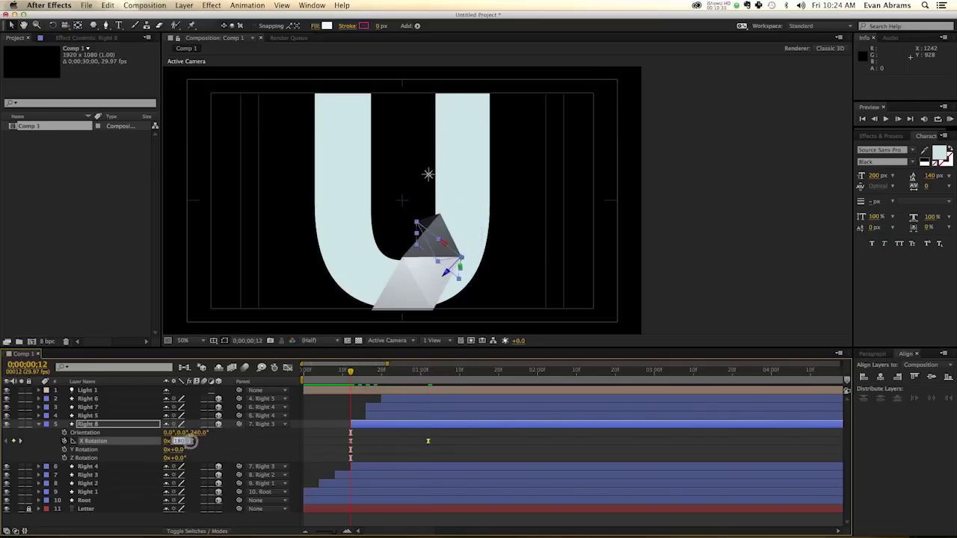
text(0)
key(Return)
Step: Set Right 8's X Rotation to -180° at 0;00;01;02 and play back its unfolding from frame 12
key(space)
drag(404, 371, 354, 394)
key(k)
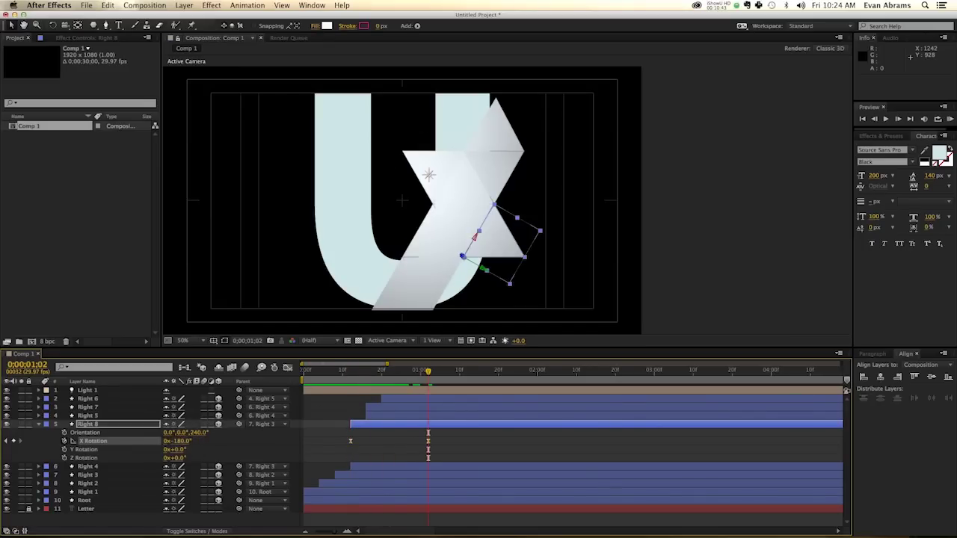
click(350, 372)
key(space)
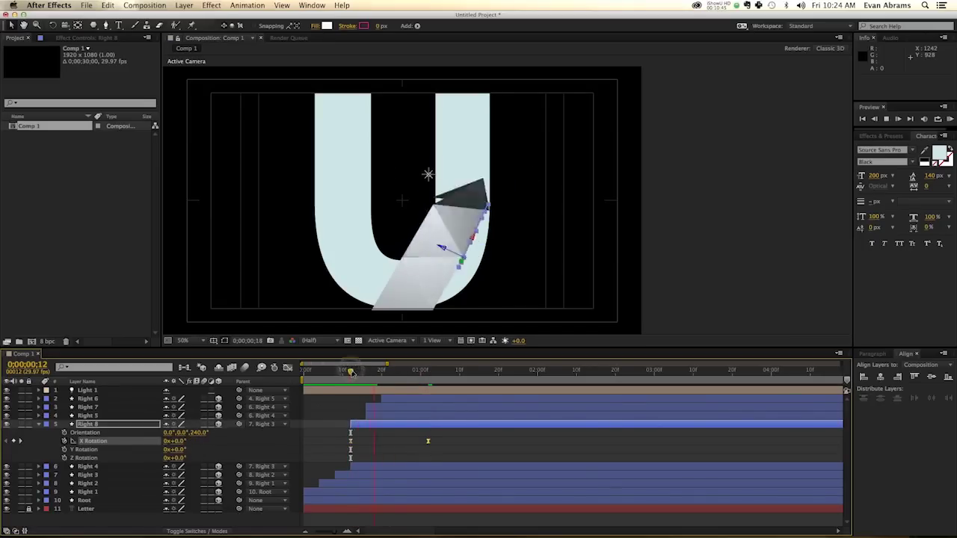
click(369, 373)
mouse_move(371, 373)
mouse_down()
mouse_move(382, 373)
mouse_move(362, 374)
mouse_up()
key(space)
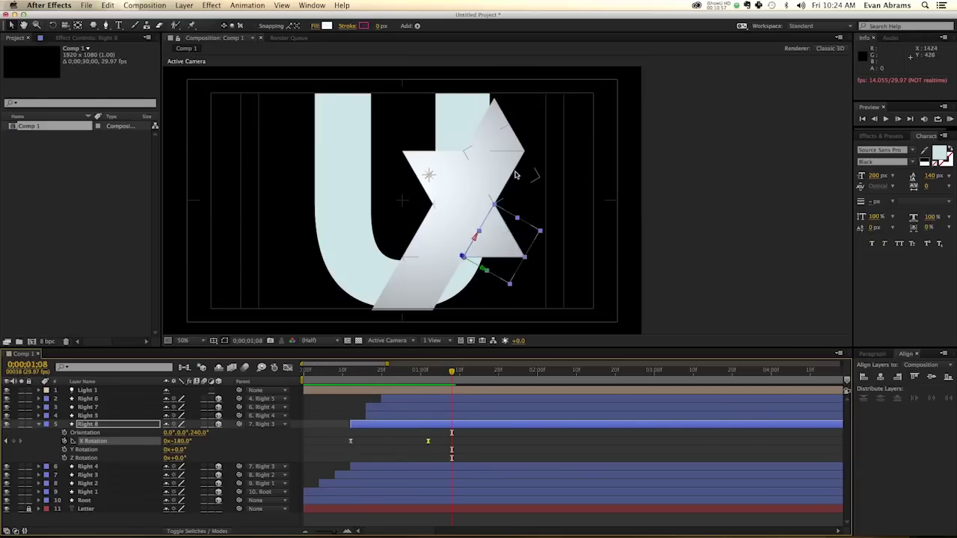
Step: Duplicate Right 2 and move the copy's hinge corner onto Right 1's bottom corner at position 86.6, 50, 0
scroll(457, 187, down, 3)
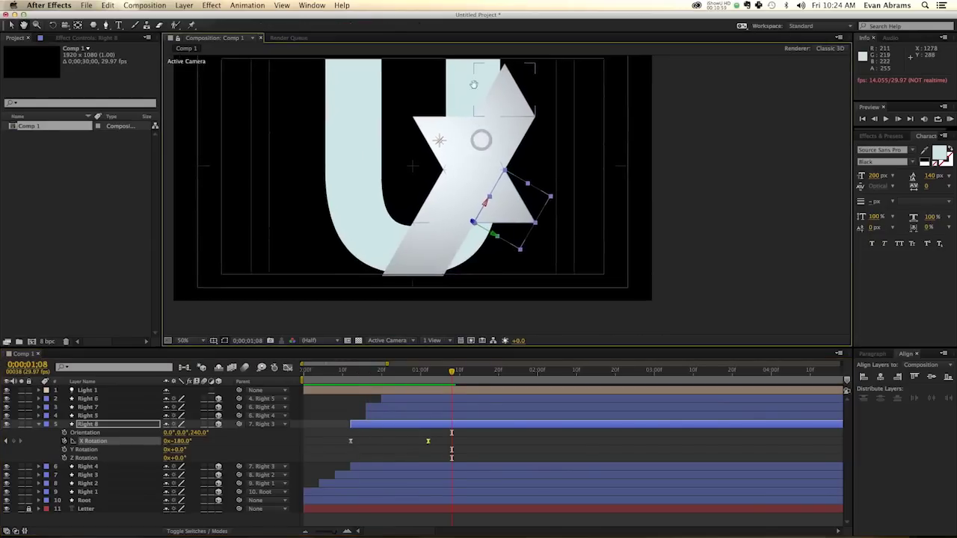
click(87, 484)
key(super+d)
drag(393, 201, 424, 255)
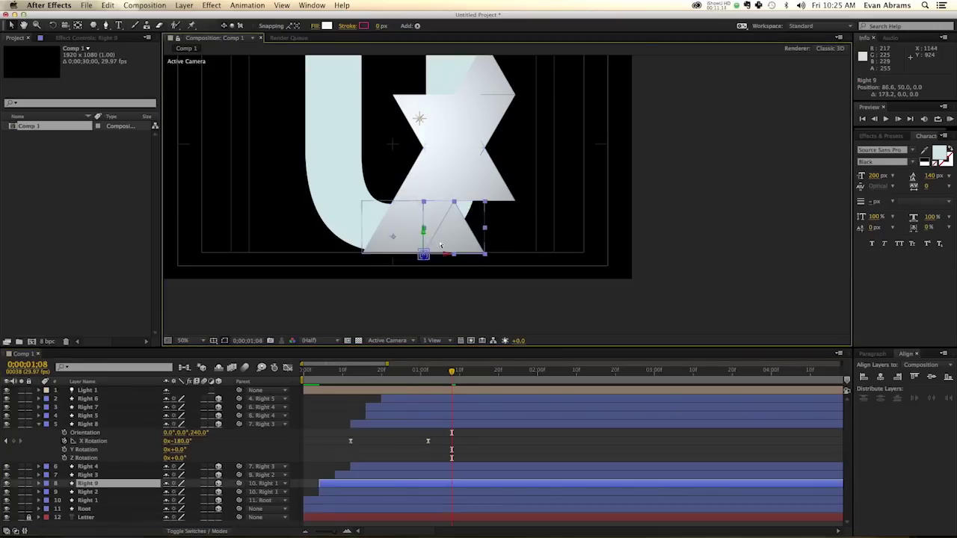
Step: Reorient Right 9 so it unfolds outward from Right 1's outer edge, and play back the result
key(r)
drag(201, 492, 161, 493)
drag(451, 371, 397, 372)
key(space)
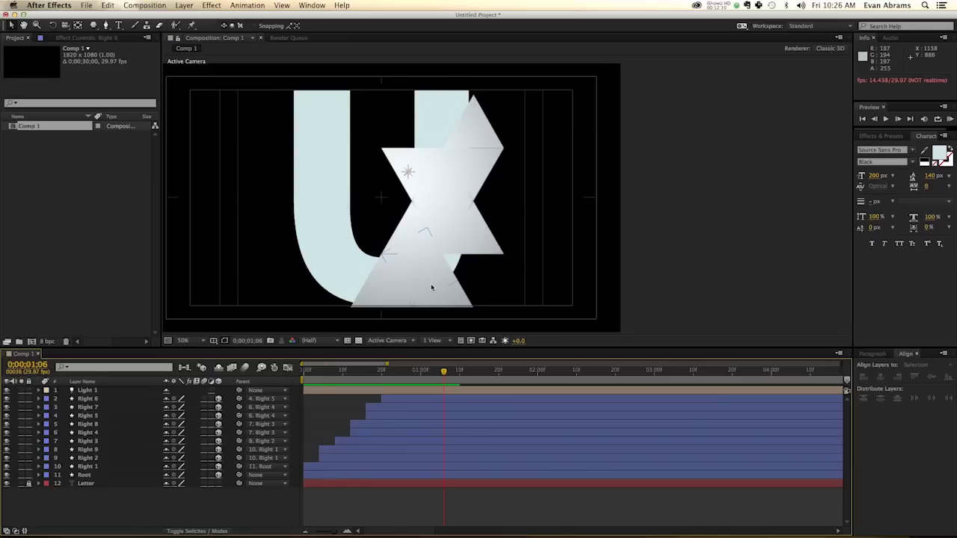
Step: Duplicate Right 9, start the copy four frames later at frame 8, and parent it to Right 9
click(422, 284)
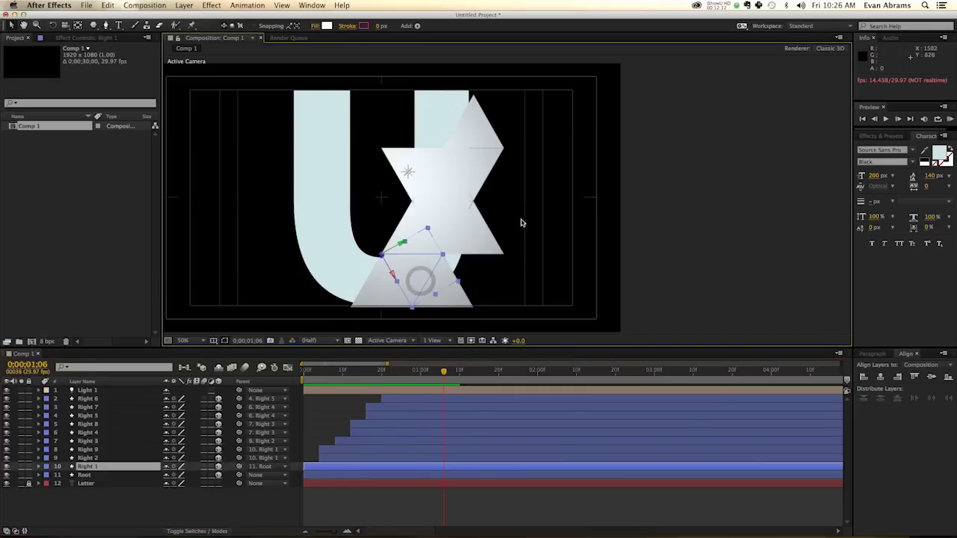
click(454, 299)
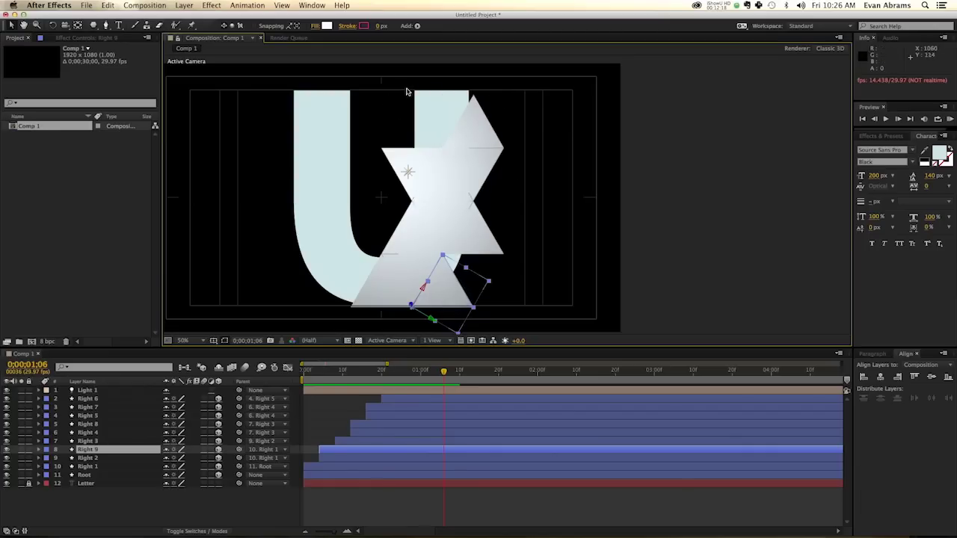
key(space)
drag(470, 164, 479, 199)
key(space)
drag(436, 150, 432, 119)
drag(476, 227, 432, 122)
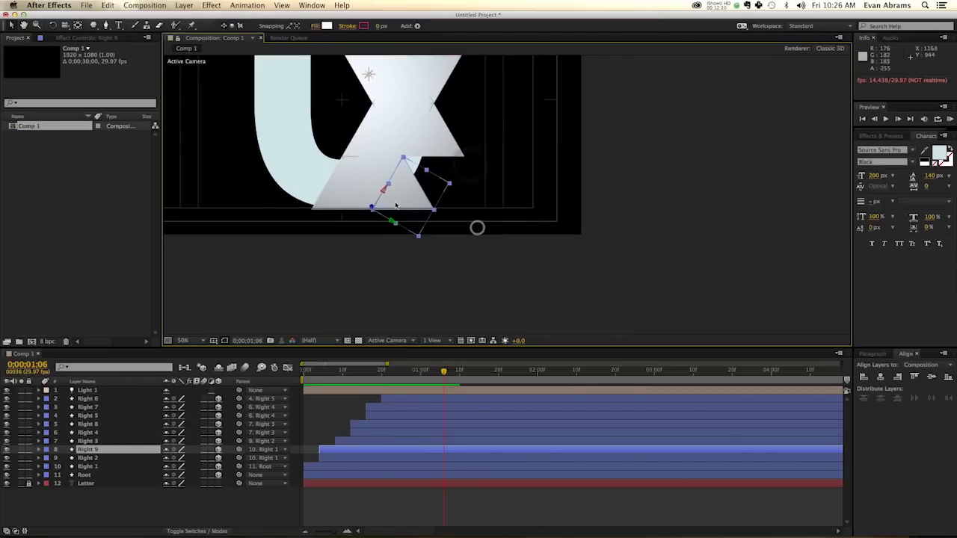
key(space)
drag(409, 277, 444, 288)
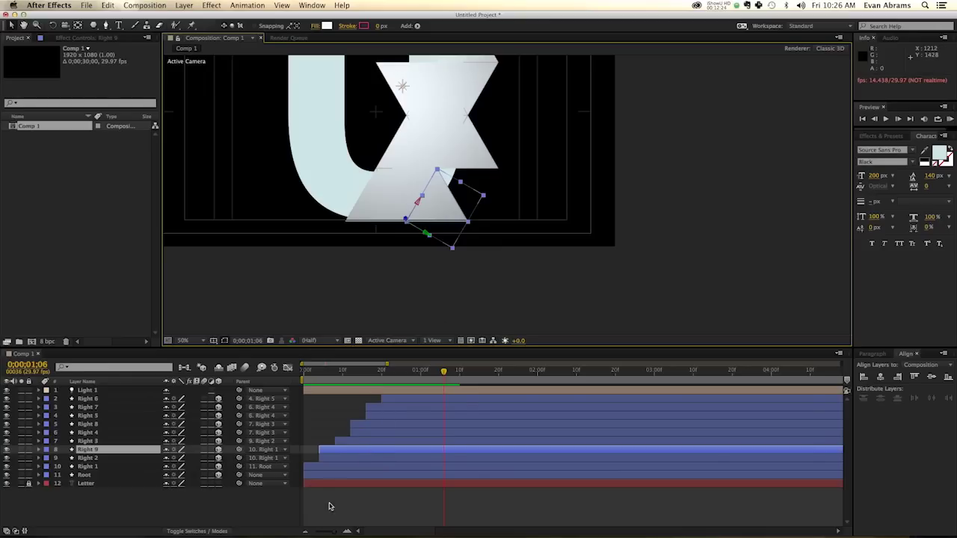
key(super+d)
drag(332, 449, 351, 452)
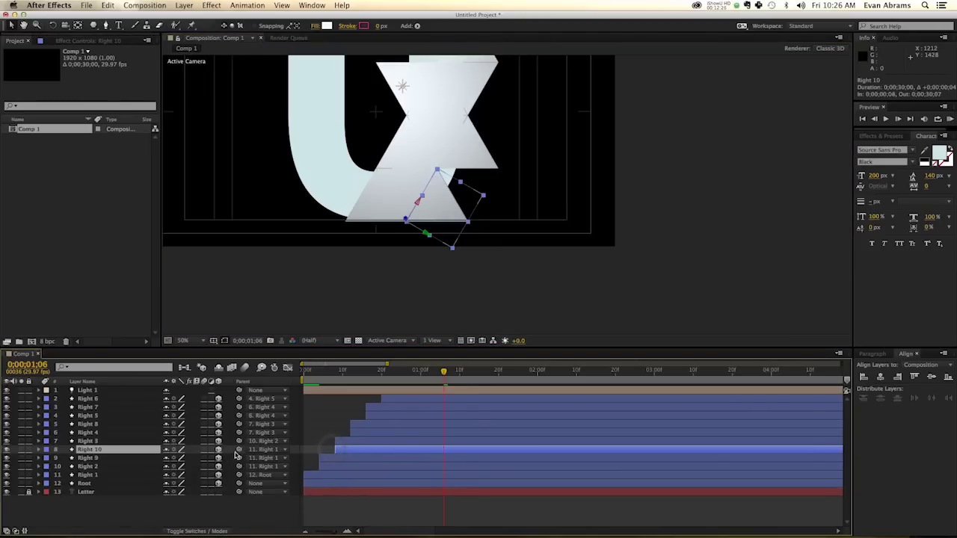
drag(240, 449, 124, 461)
Step: Move Right 10's hinge corner to Right 9's outer corner at position 0, -100, 0 and set its Z orientation to 300°
drag(424, 216, 486, 216)
key(r)
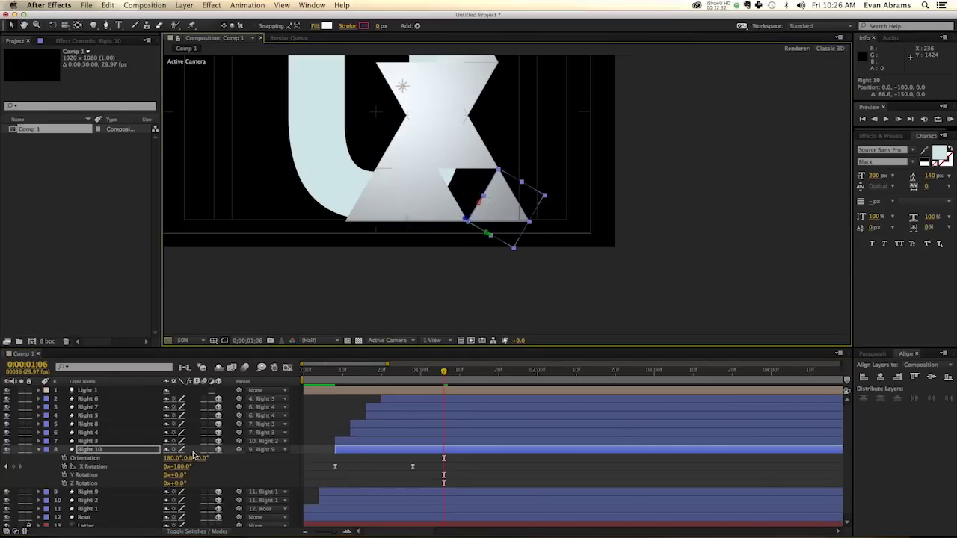
drag(444, 372, 346, 417)
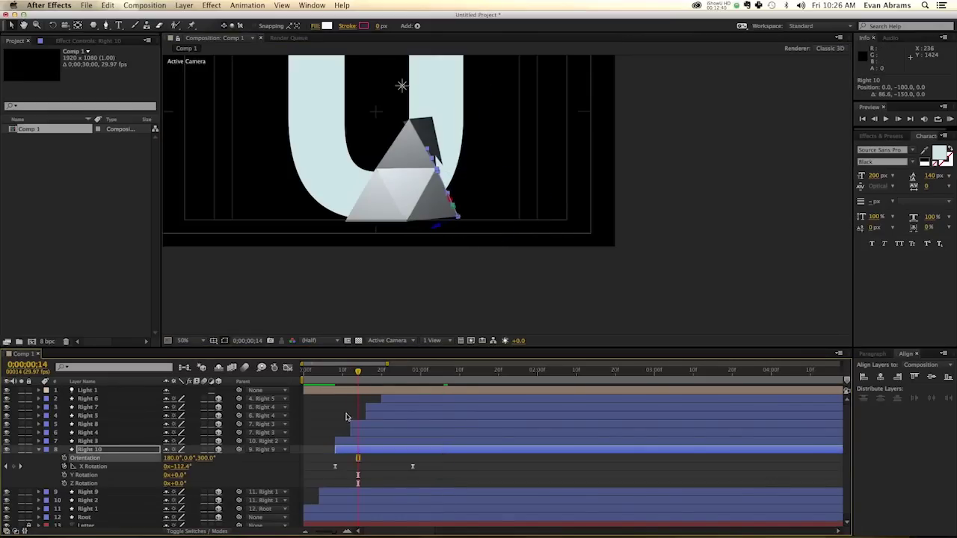
Step: Set Right 10's ending X Rotation keyframe at frame 28 to 180° and play back its unfolding
double_click(336, 467)
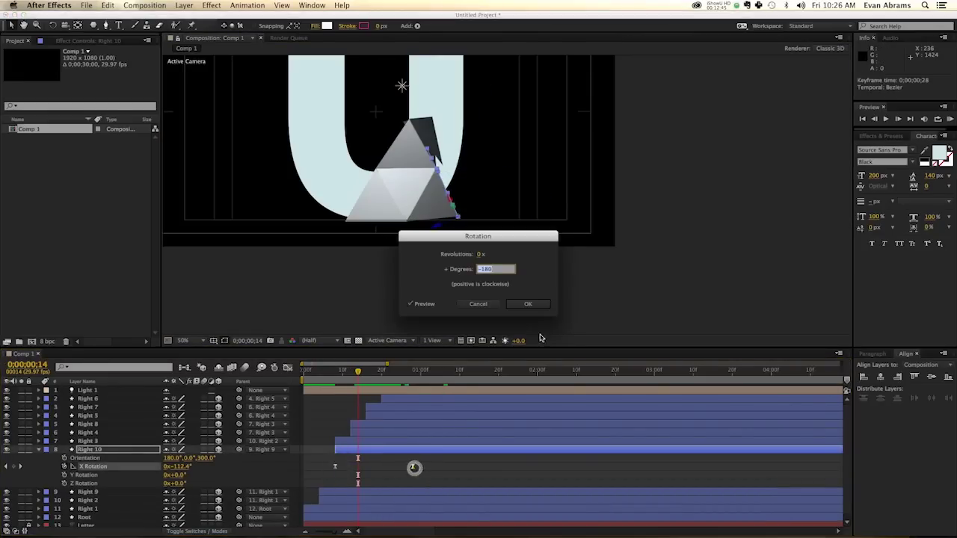
key(Return)
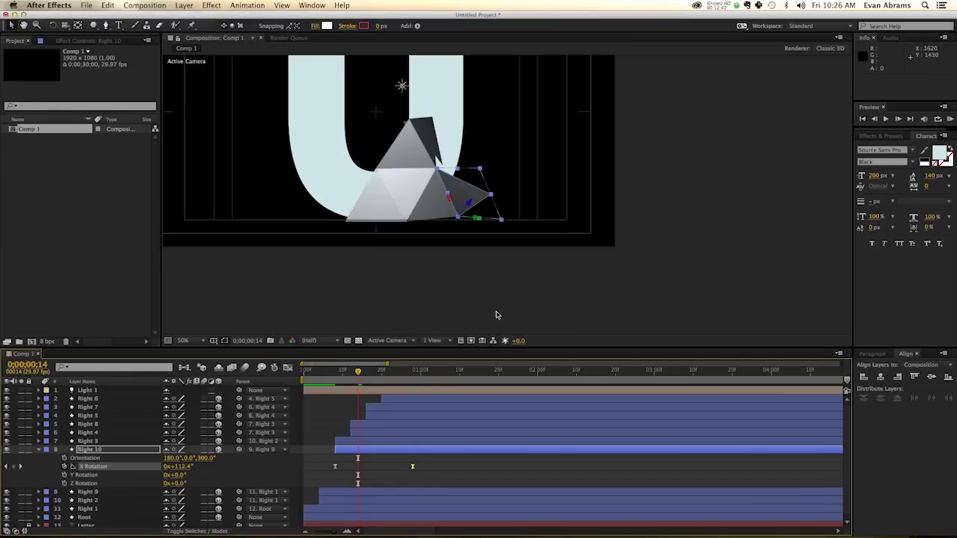
key(space)
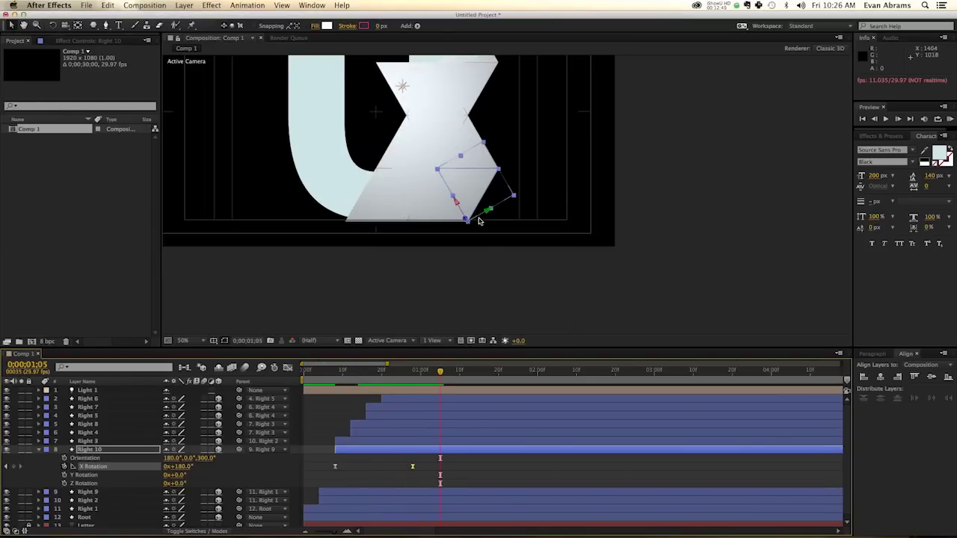
Step: Duplicate Right 7, start the copy four frames later at frame 20, and parent it to Right 7
drag(448, 177, 467, 269)
click(432, 177)
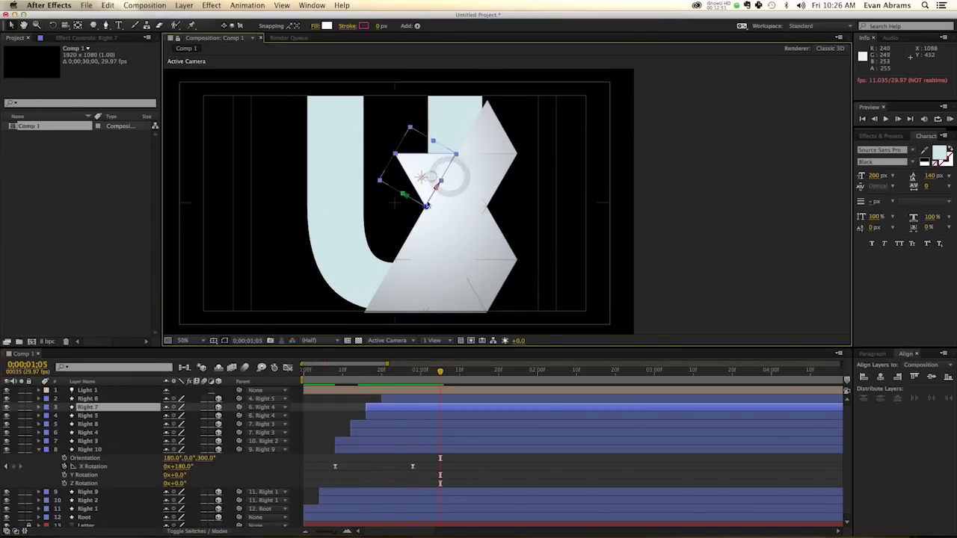
key(super+d)
drag(373, 408, 390, 408)
key(space)
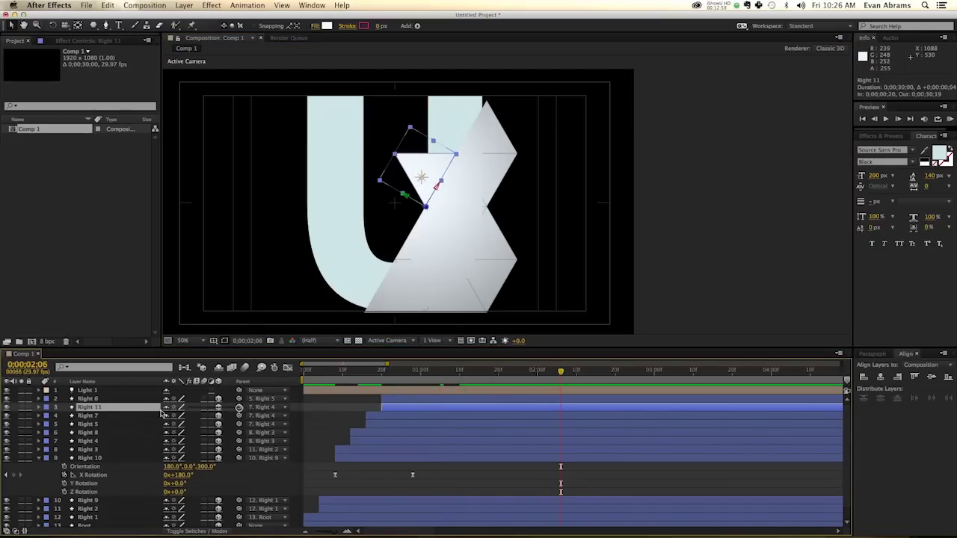
drag(161, 412, 149, 416)
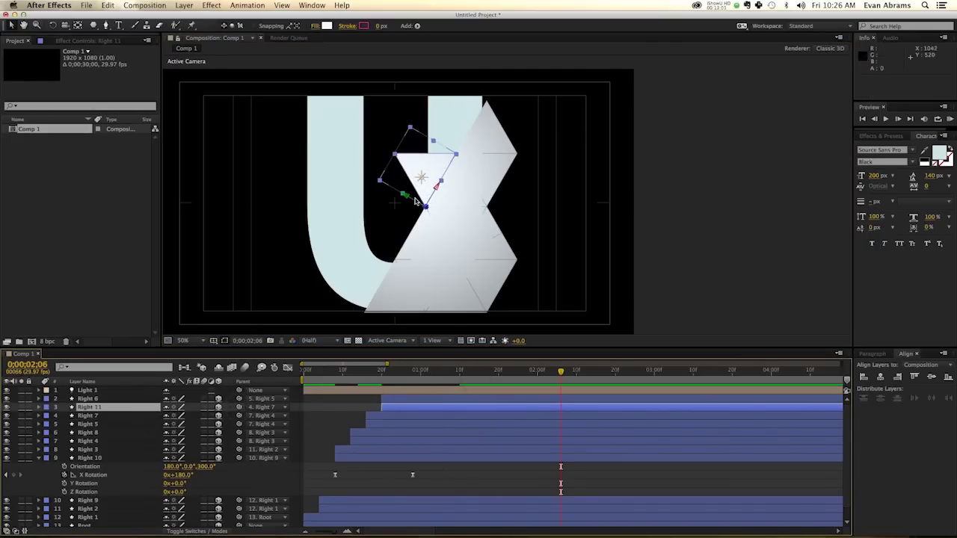
Step: Move Right 11's hinge corner to Right 7's upper inner corner at position 0, -100, 0 and set its Z orientation to 60°
drag(426, 201, 395, 153)
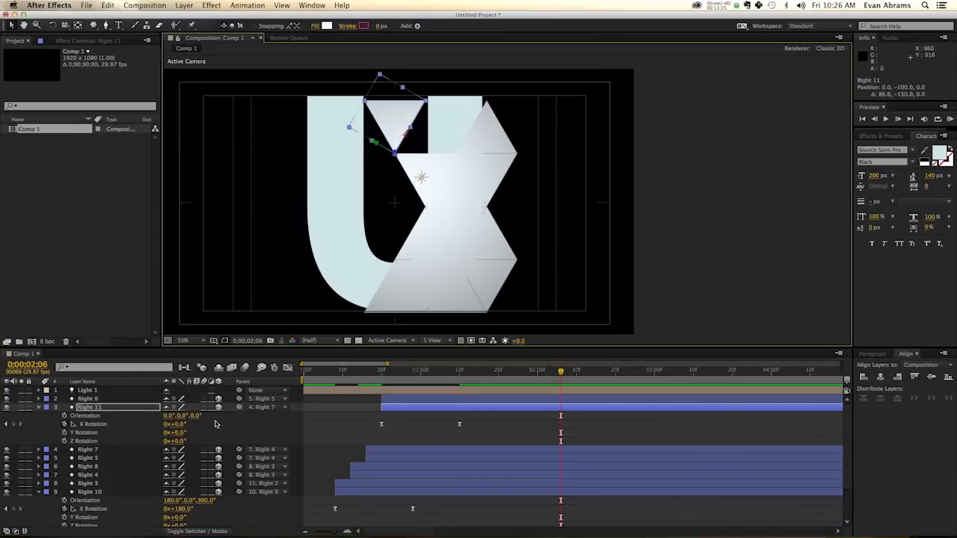
drag(195, 417, 223, 411)
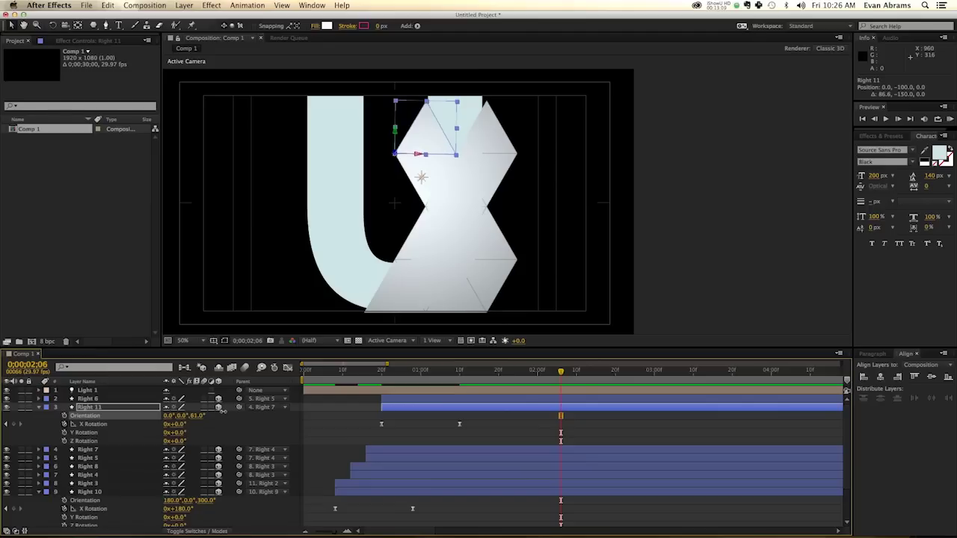
drag(397, 388, 444, 388)
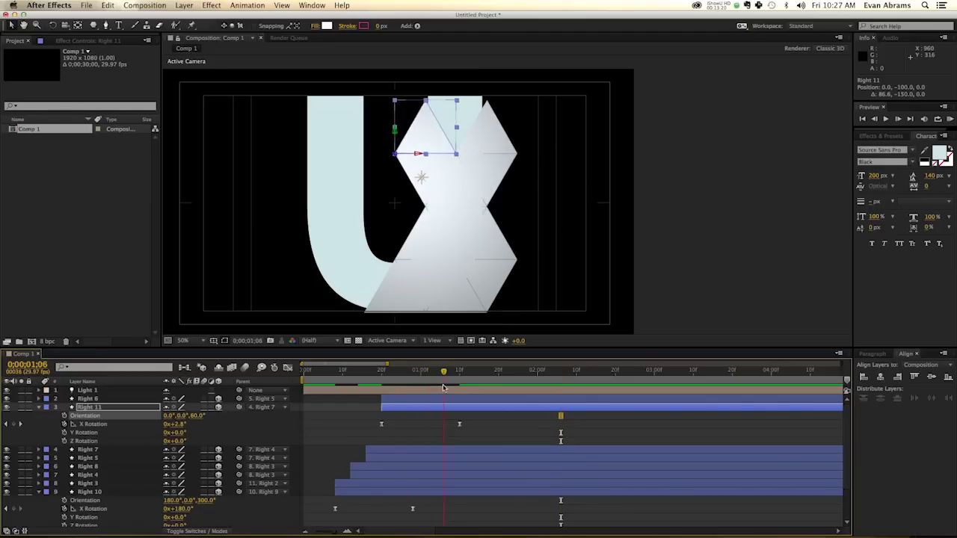
Step: Set Right 11's starting X Rotation keyframe at frame 20 to -180° and play back its unfolding
double_click(382, 425)
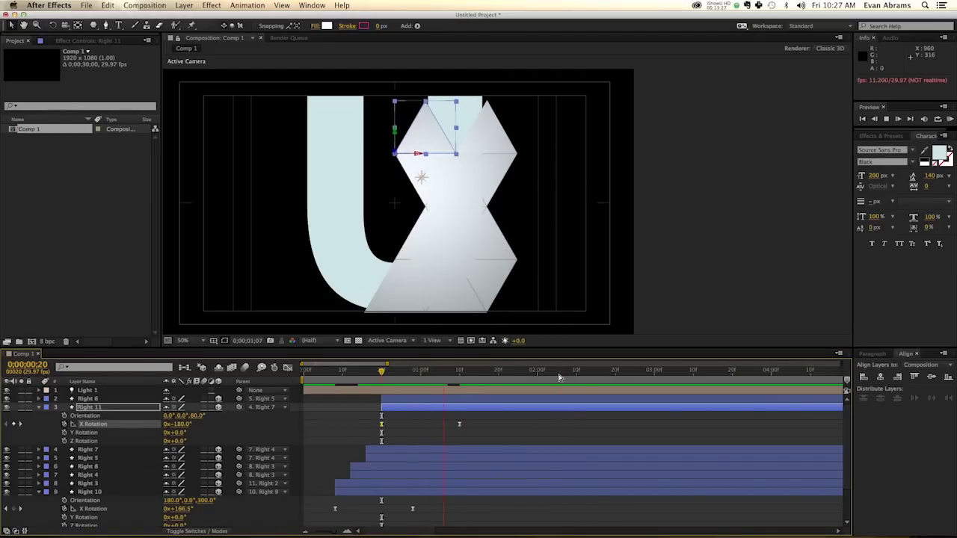
key(space)
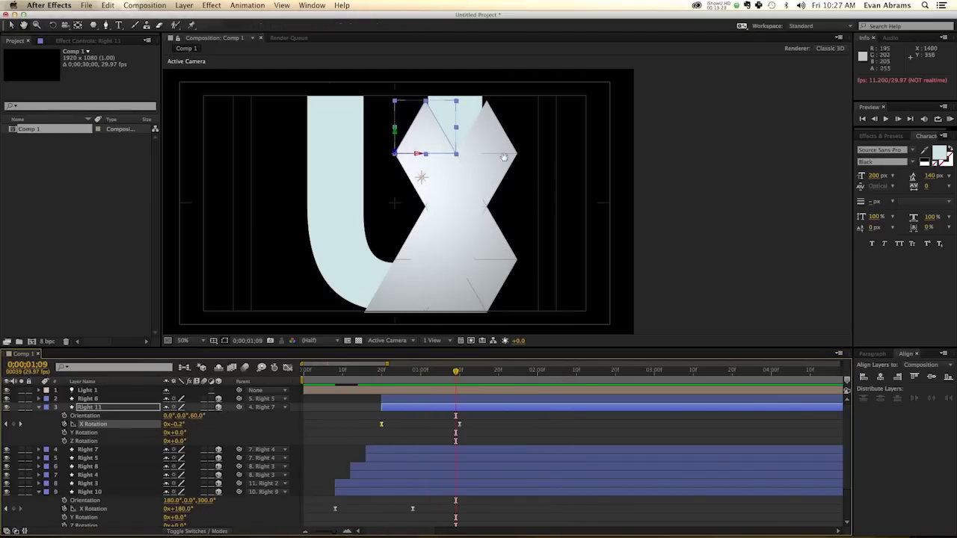
Step: Duplicate the Right 6 triangle and parent the copy, Right 12, to Right 6
drag(505, 159, 506, 183)
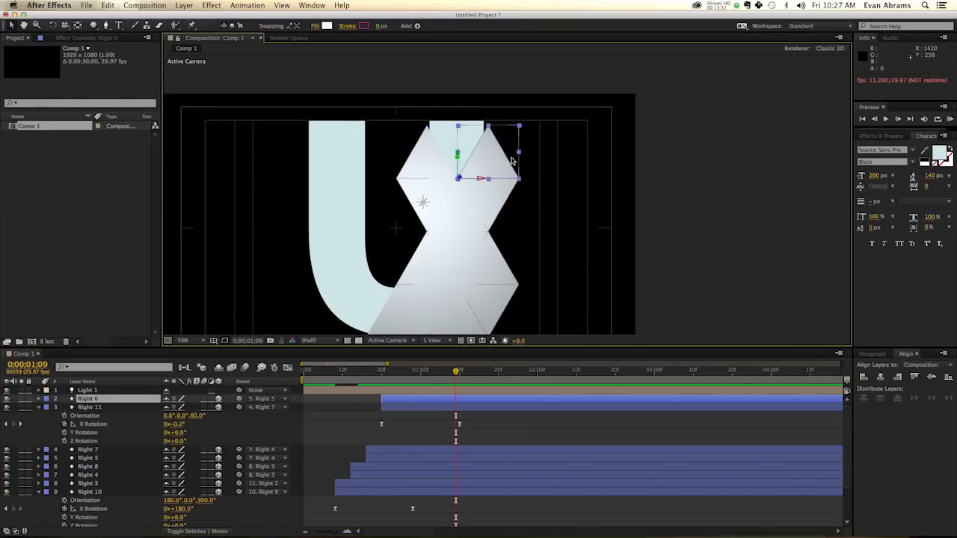
key(super+d)
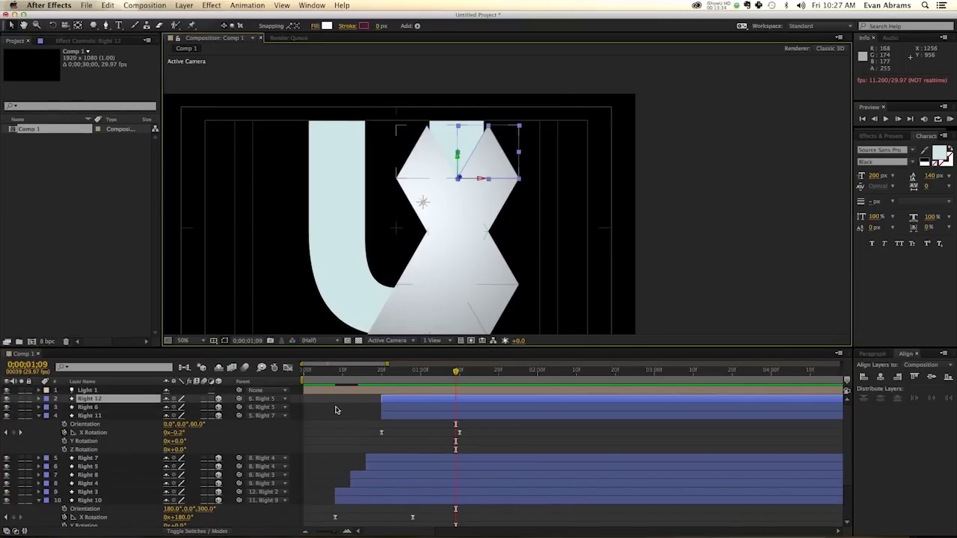
drag(552, 374, 647, 375)
drag(241, 401, 175, 409)
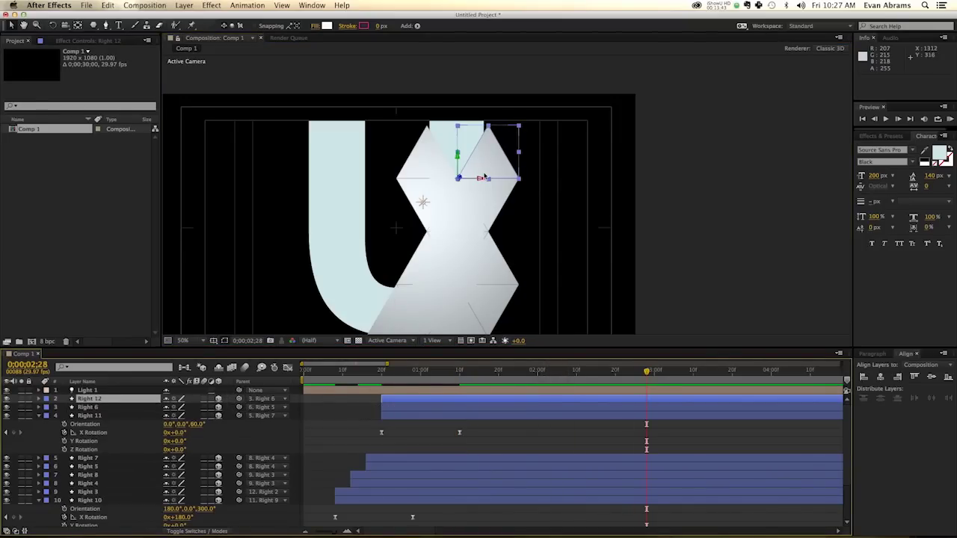
Step: Set Right 12's Z orientation to 300° and scrub through frames 20 to 37 to check its fold
key(r)
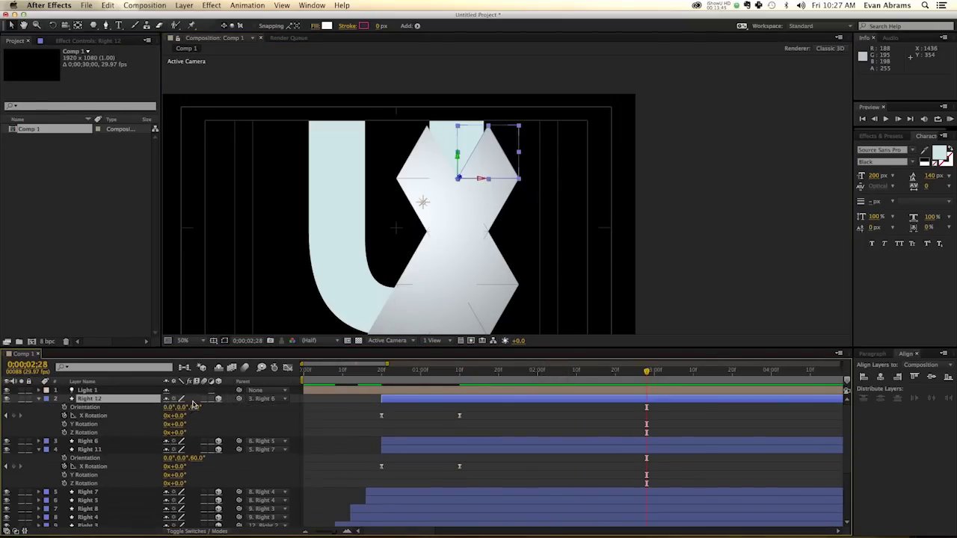
drag(193, 408, 191, 408)
click(381, 385)
drag(381, 384, 447, 389)
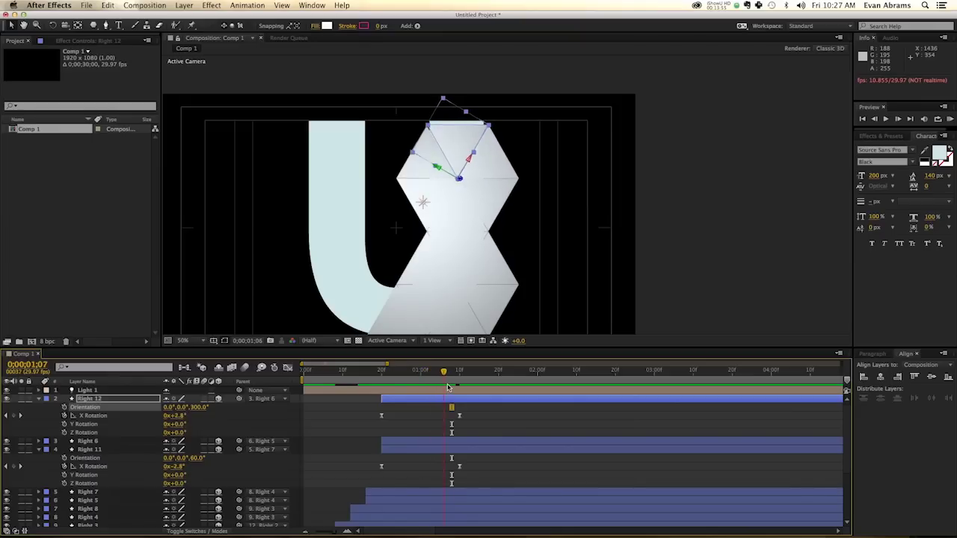
Step: Set Right 12's starting X Rotation keyframe at frame 20 to -180° and play back the unfolding
double_click(459, 416)
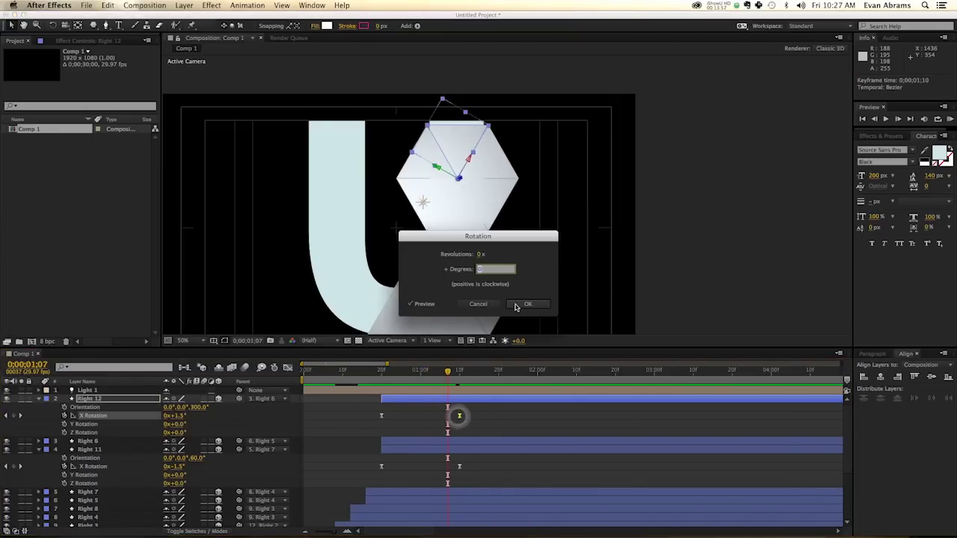
text(-18)
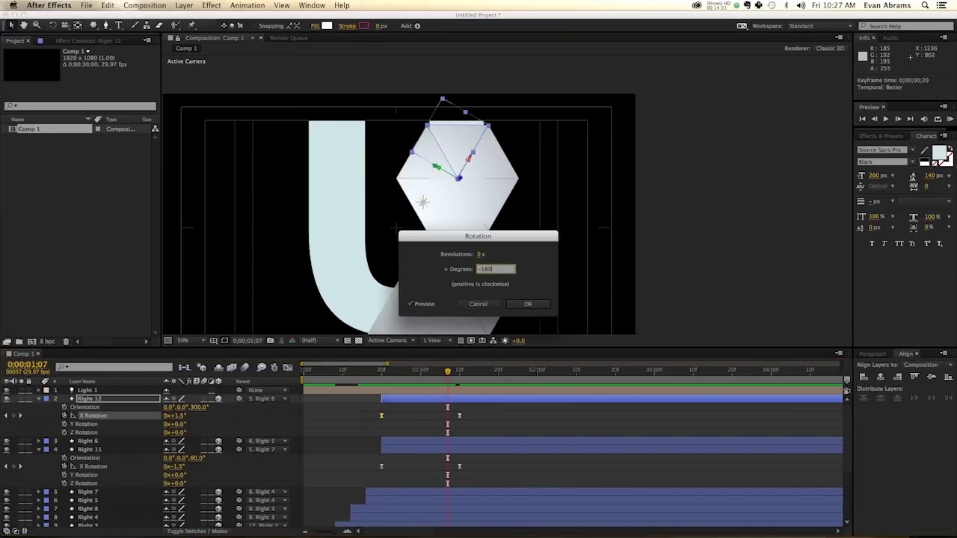
text(-180)
key(Return)
key(space)
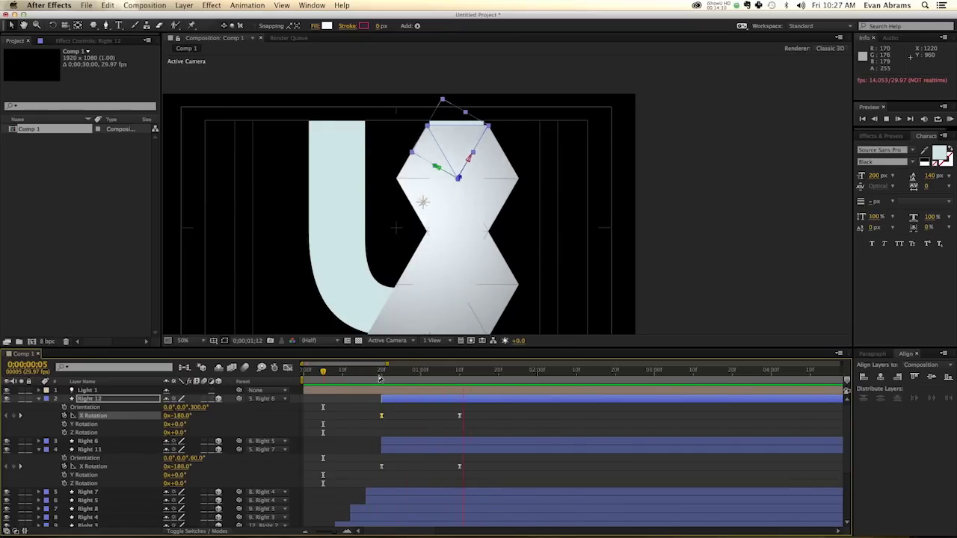
Step: Scale the Root triangle up to 146% so the whole hinged chain covers the letter's right stem
click(528, 282)
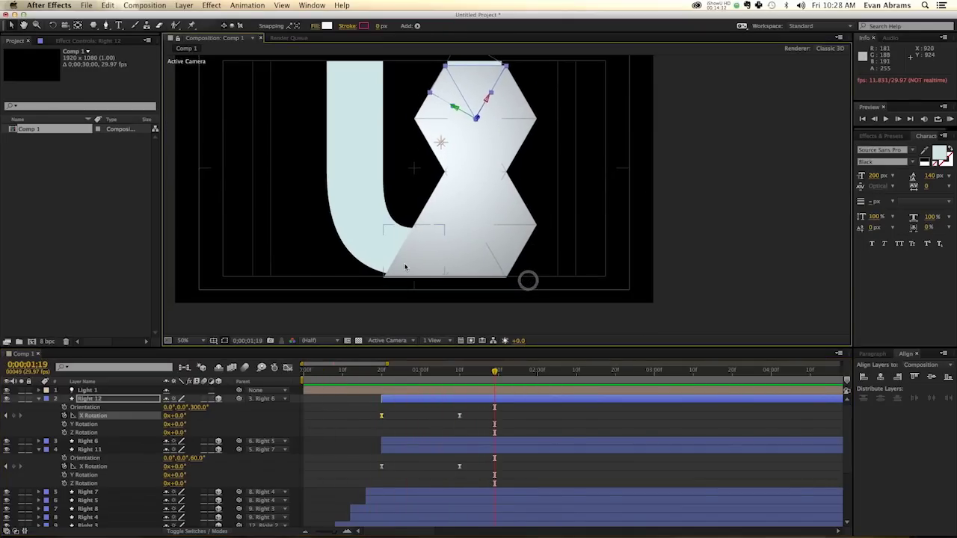
drag(445, 225, 446, 226)
drag(499, 179, 486, 220)
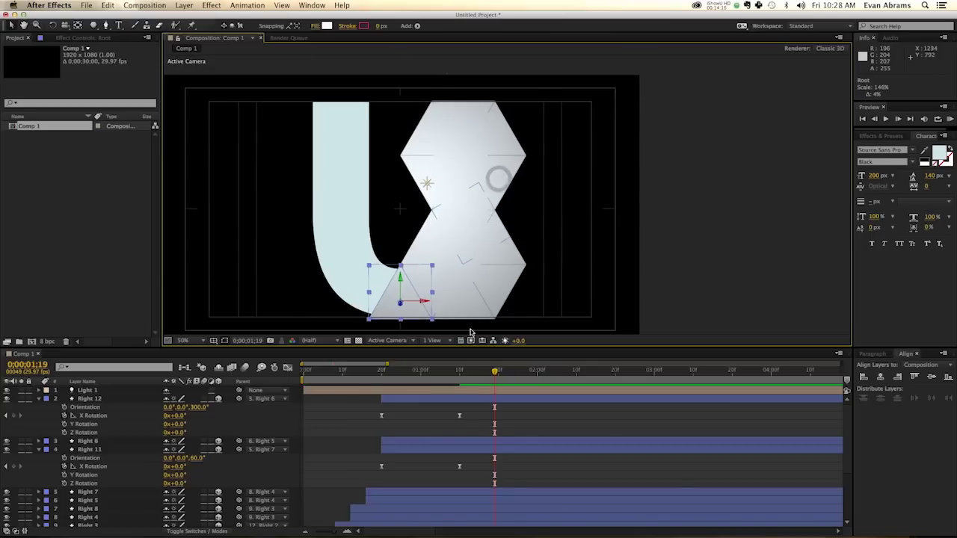
Step: Test a 45° Y rotation on Root, undo it, and set a 0° Y Rotation keyframe at frame 20
drag(468, 371, 303, 402)
drag(376, 401, 229, 414)
scroll(383, 456, down, 5)
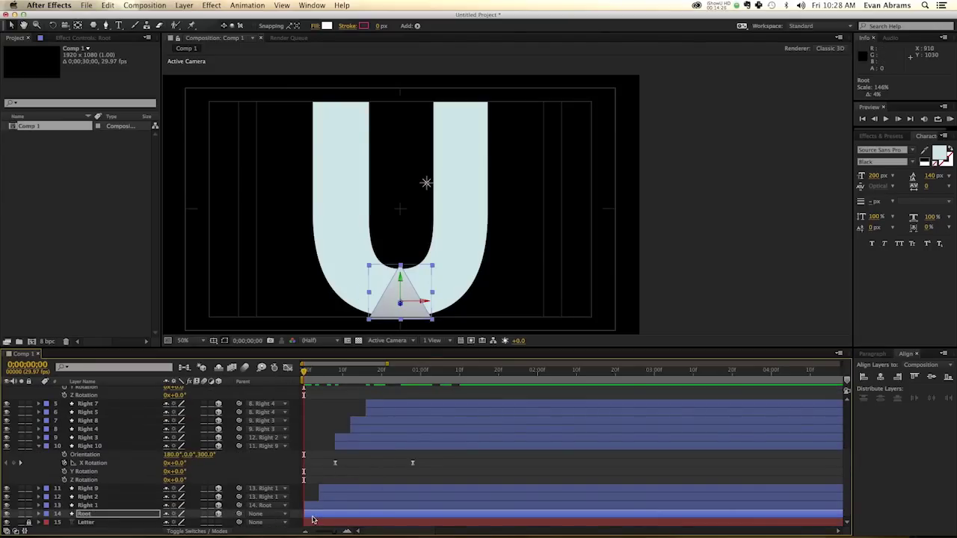
key(r)
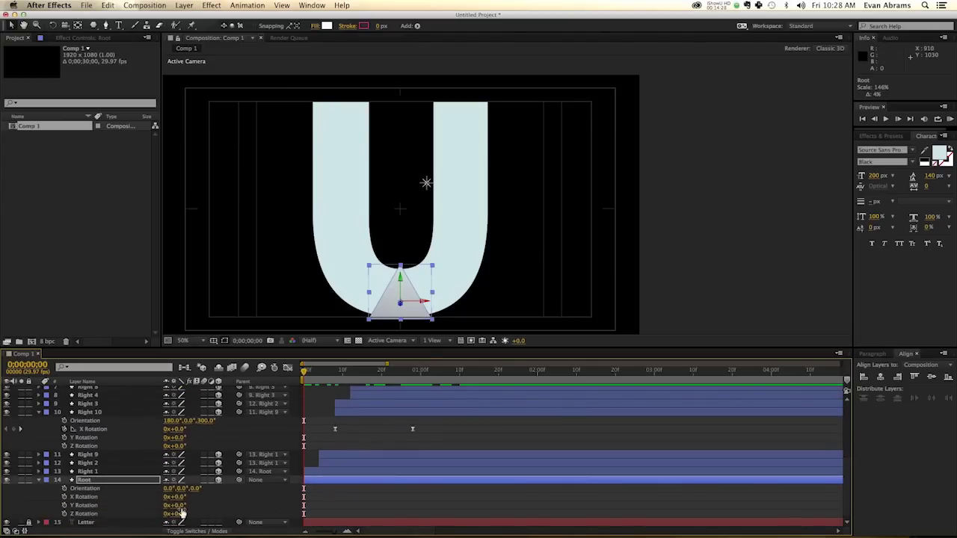
key(space)
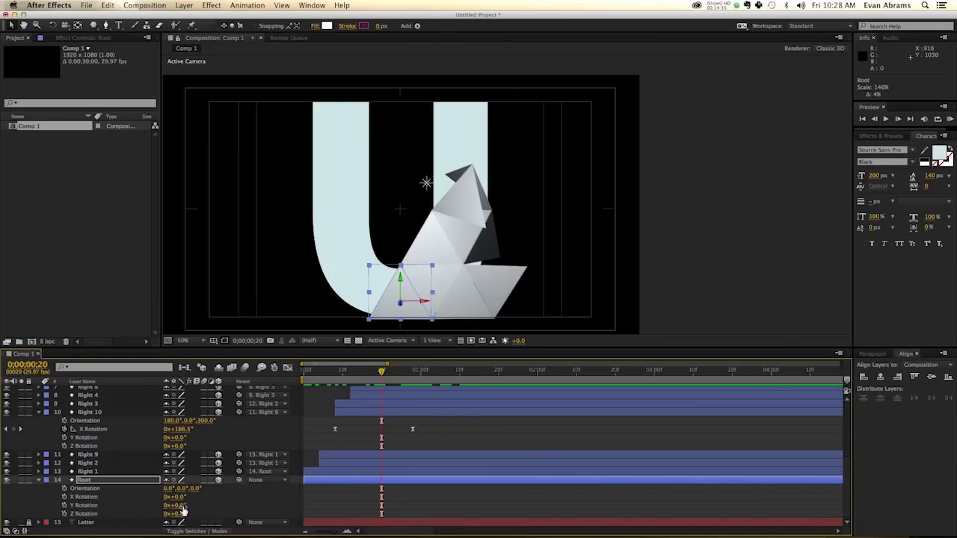
drag(182, 509, 203, 509)
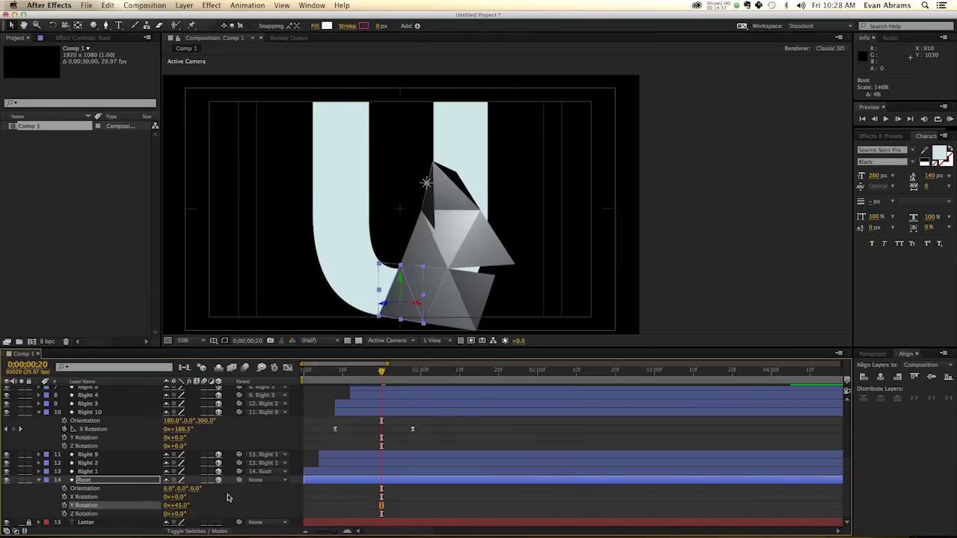
key(super+z)
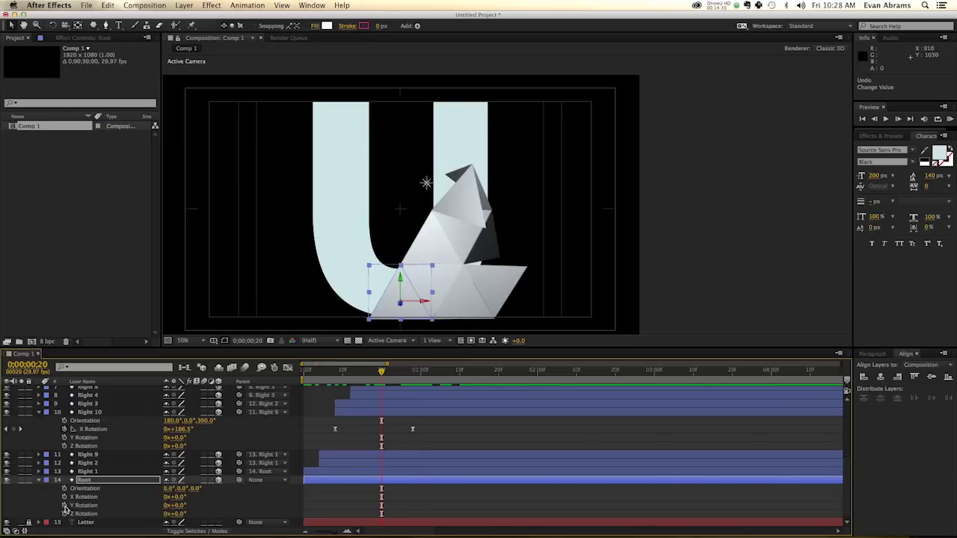
click(65, 506)
Step: Set Root's Y Rotation to 90° at frame 0 and apply easing to both of its rotation keyframes
drag(341, 377, 270, 384)
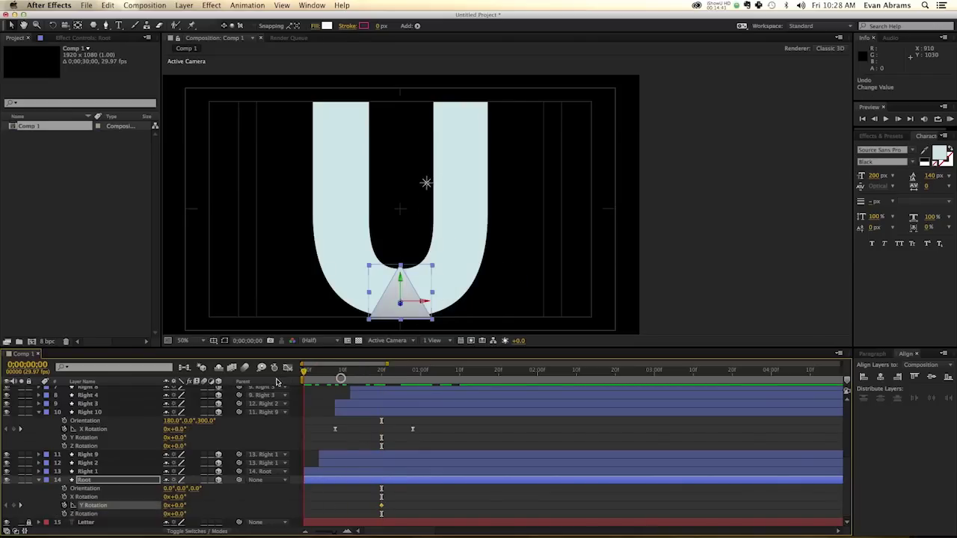
click(185, 505)
click(181, 506)
text(90)
key(Return)
click(383, 505)
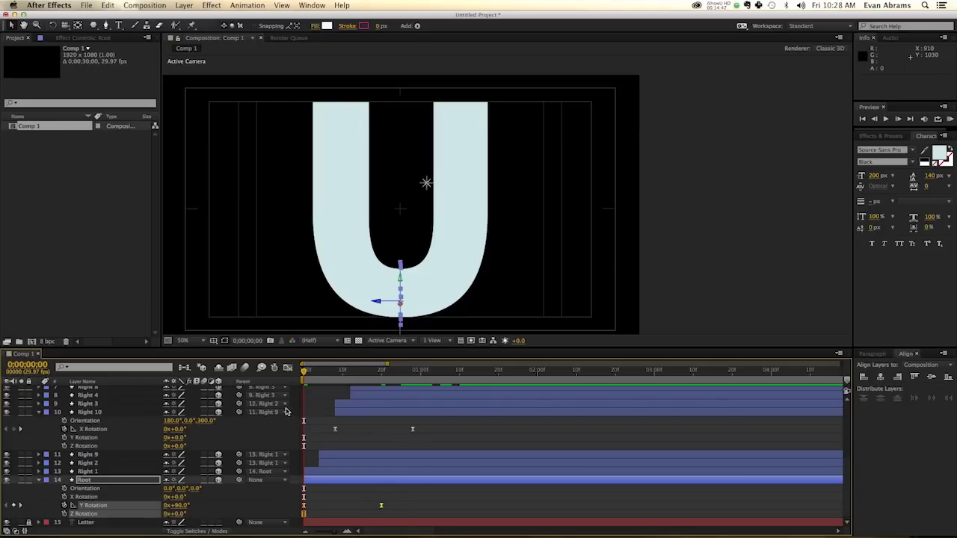
Step: Reshape Root's Y Rotation speed graph for a fast start and a long, slow finish, and play back the result
click(285, 370)
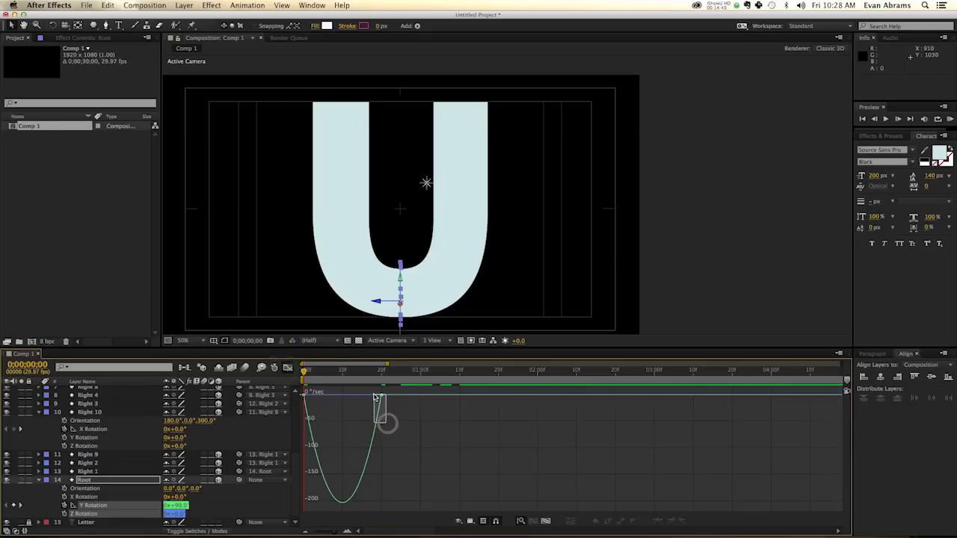
click(376, 397)
drag(371, 397, 350, 391)
key(space)
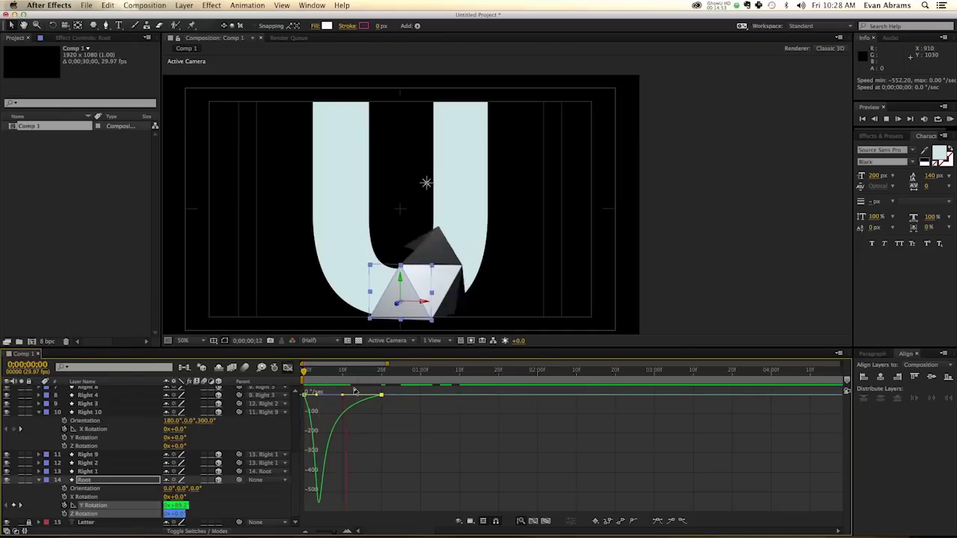
click(287, 367)
Step: Collapse the expanded properties of all layers and play the unfolding animation from the start
click(39, 412)
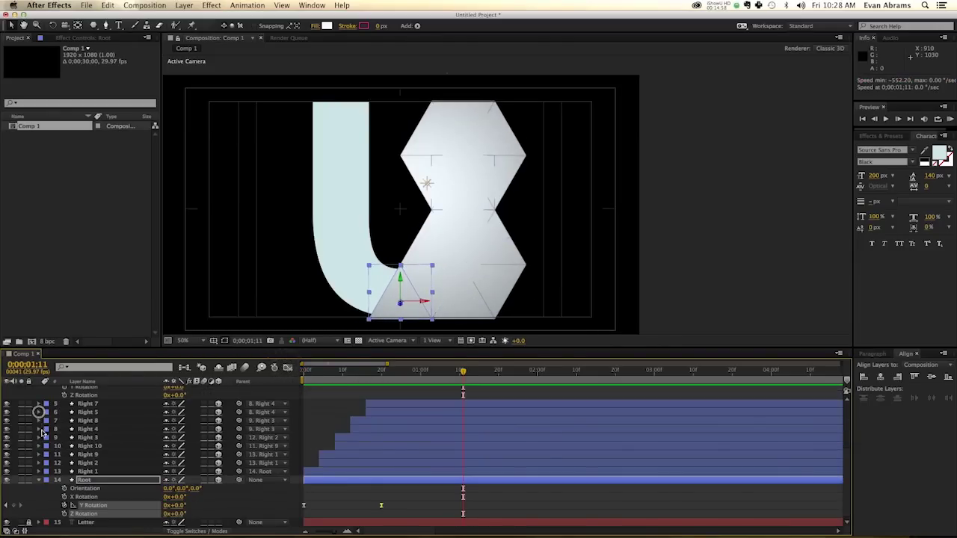
click(38, 482)
scroll(39, 483, up, 5)
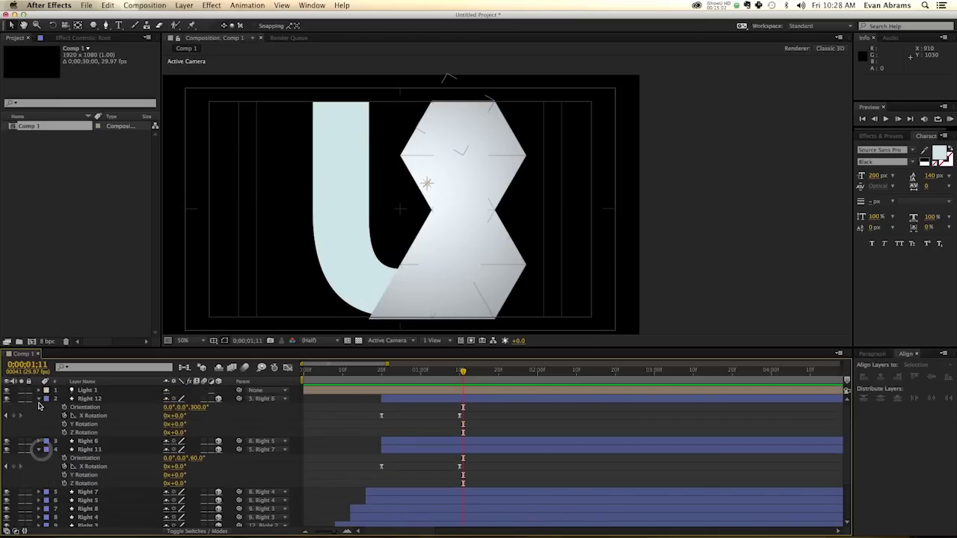
click(39, 398)
click(39, 416)
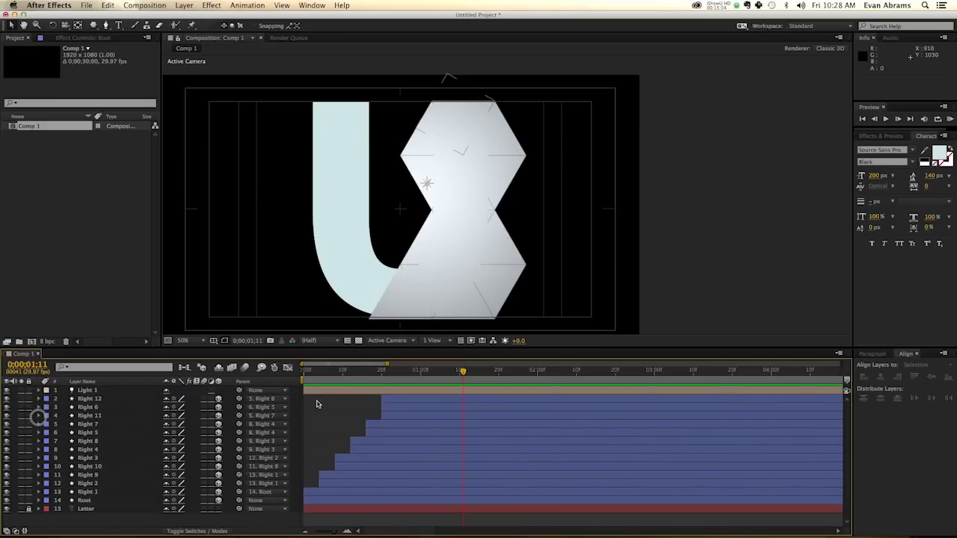
click(323, 378)
key(space)
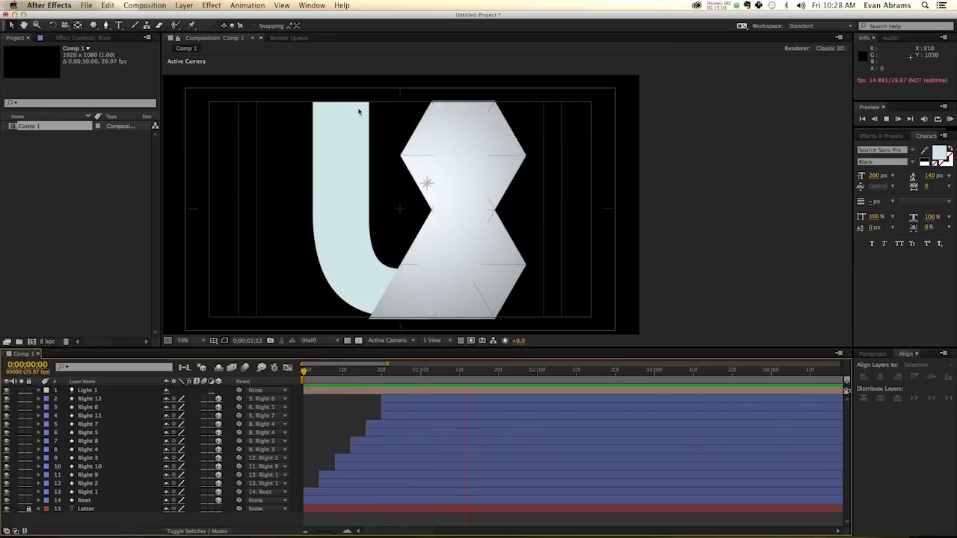
key(space)
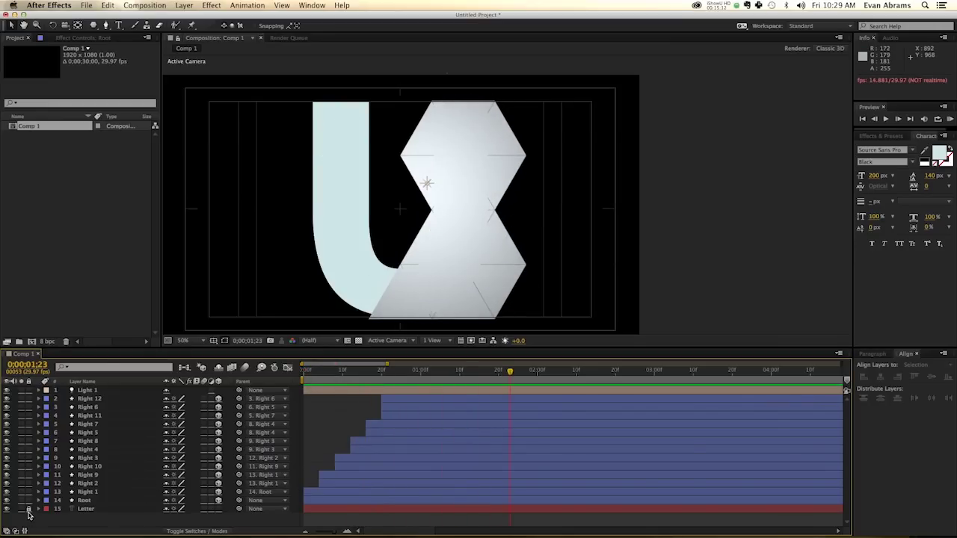
Step: Make the Letter text layer 3D and duplicate it up to Letter 12, deleting surplus copies Letter 13 to Letter 15
click(219, 509)
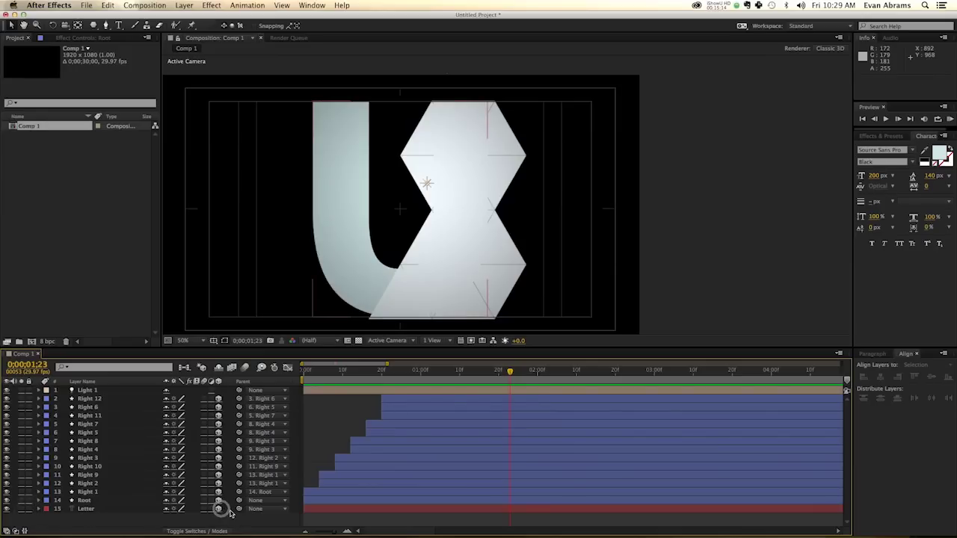
click(380, 508)
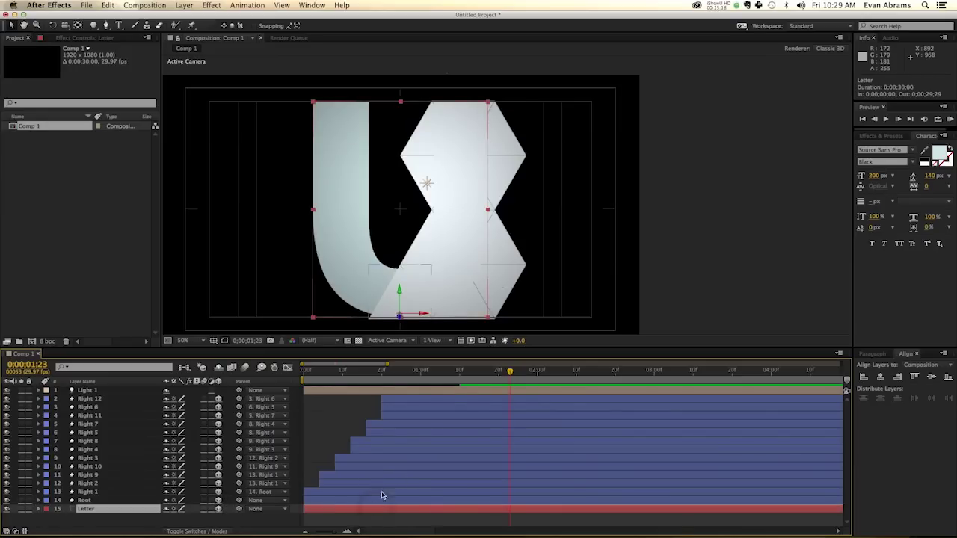
click(91, 491)
click(96, 511)
key(ctrl+d)
key(ctrl+d)
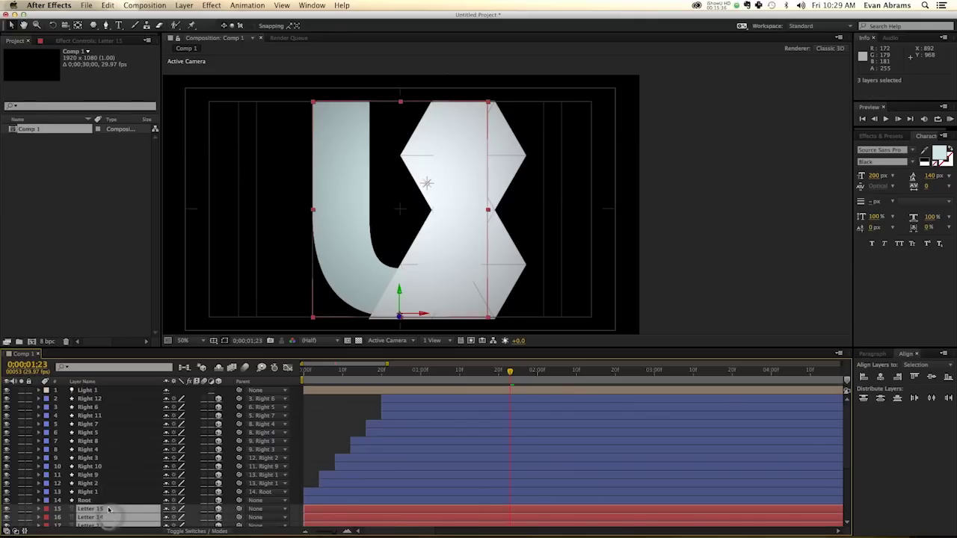
key(Delete)
Step: Place Letter 12 directly beneath Right 12 and Letter 11 directly beneath Right 6 in the layer stack
drag(108, 511, 122, 411)
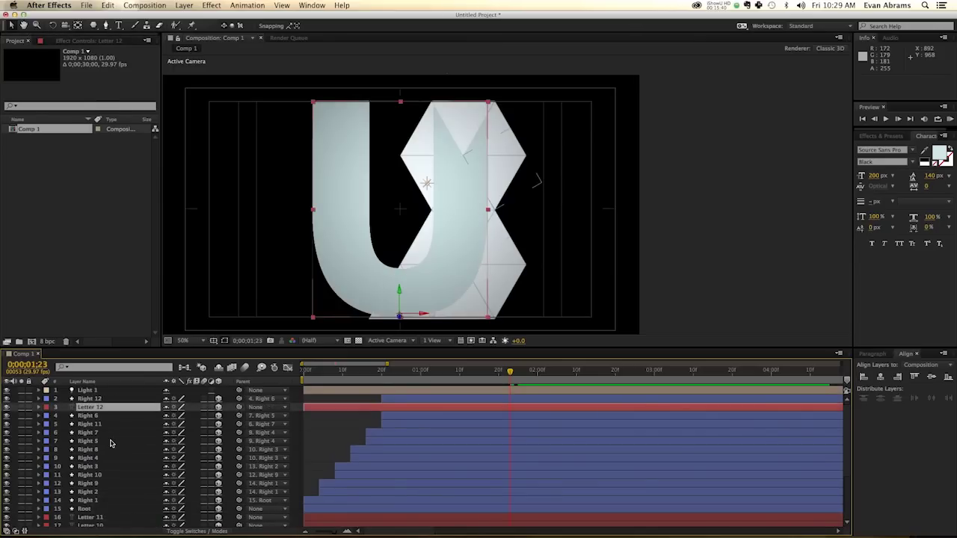
scroll(110, 443, down, 2)
drag(106, 486, 114, 421)
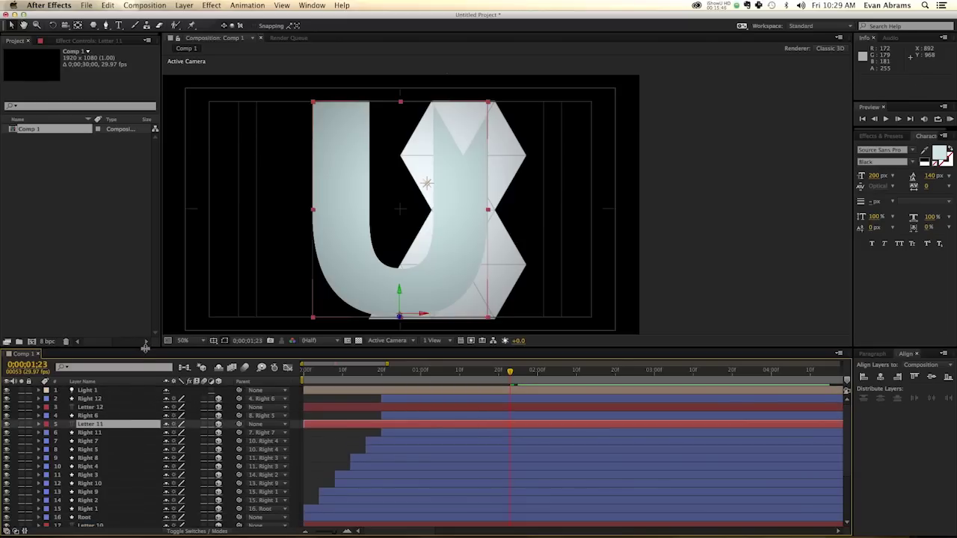
Step: With the timeline maximized, place Letter 10 through Letter 2 one by one beneath the triangle layers from Right 11 down to Right 2
key(grave)
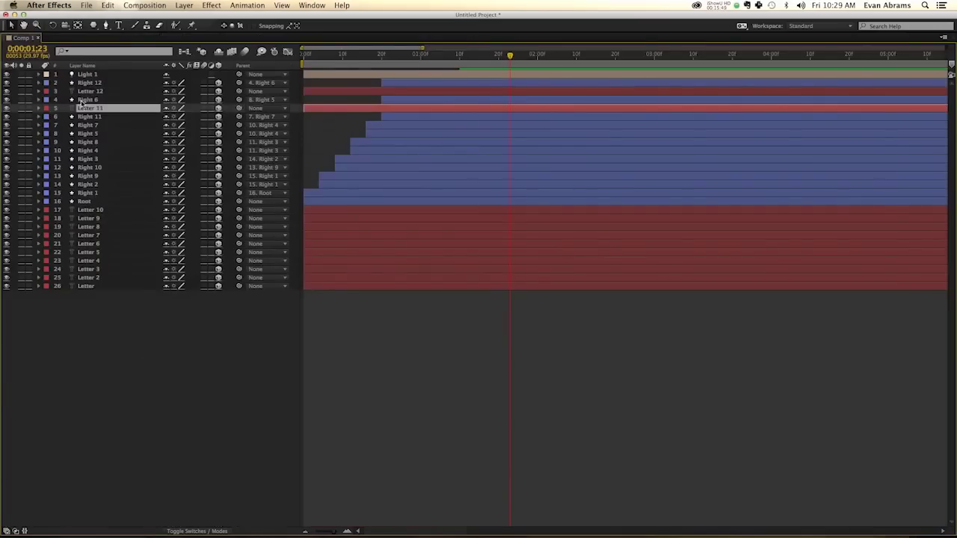
drag(93, 213, 91, 123)
drag(91, 124, 90, 122)
drag(100, 227, 92, 155)
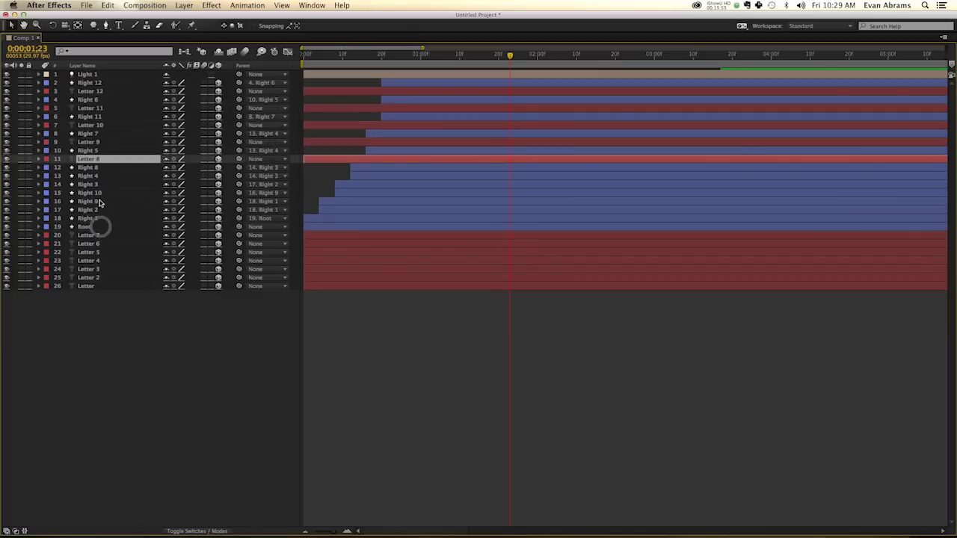
drag(98, 235, 100, 179)
drag(114, 246, 111, 196)
drag(107, 252, 100, 222)
drag(98, 269, 97, 245)
drag(99, 279, 99, 257)
Step: Duplicate the original Letter layer and place the copy, Letter 13, between Right 1 and Root
click(99, 287)
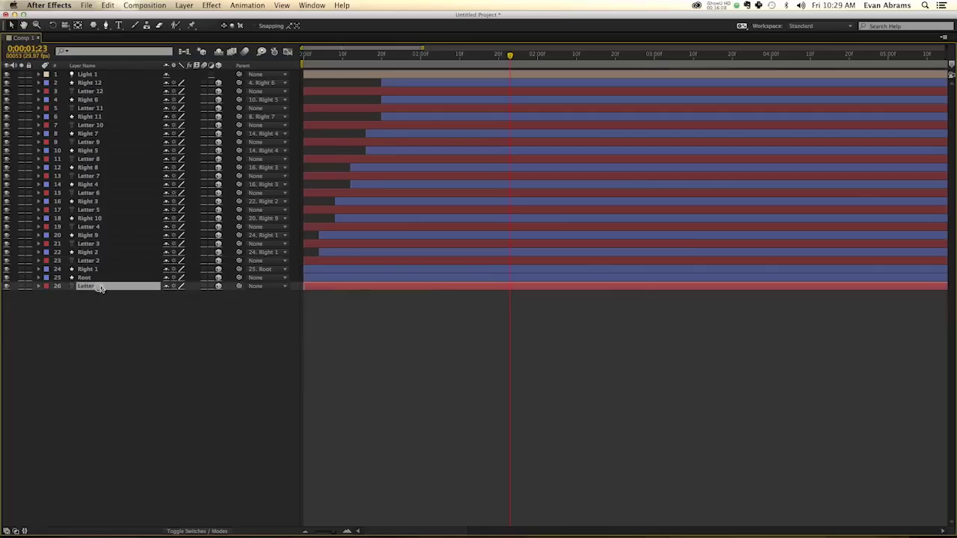
key(ctrl+d)
drag(98, 288, 97, 280)
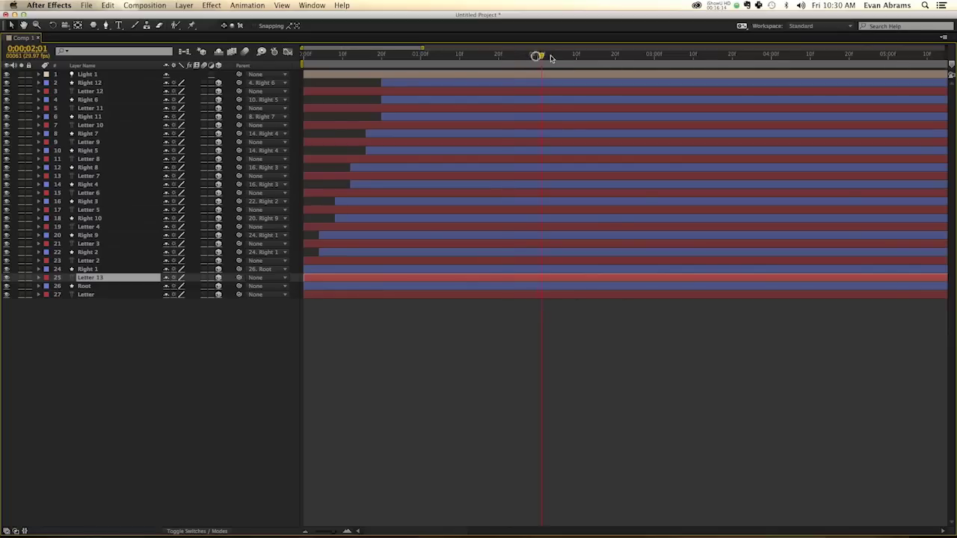
Step: Advance the playhead to 0;00;02;27 and parent Letter 12 to the Right 12 triangle above it
drag(562, 60, 643, 59)
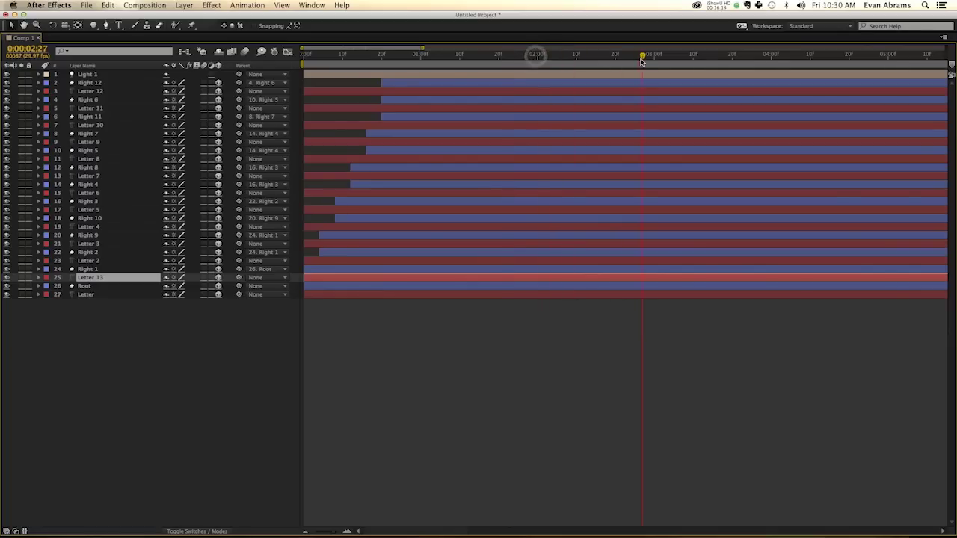
click(410, 84)
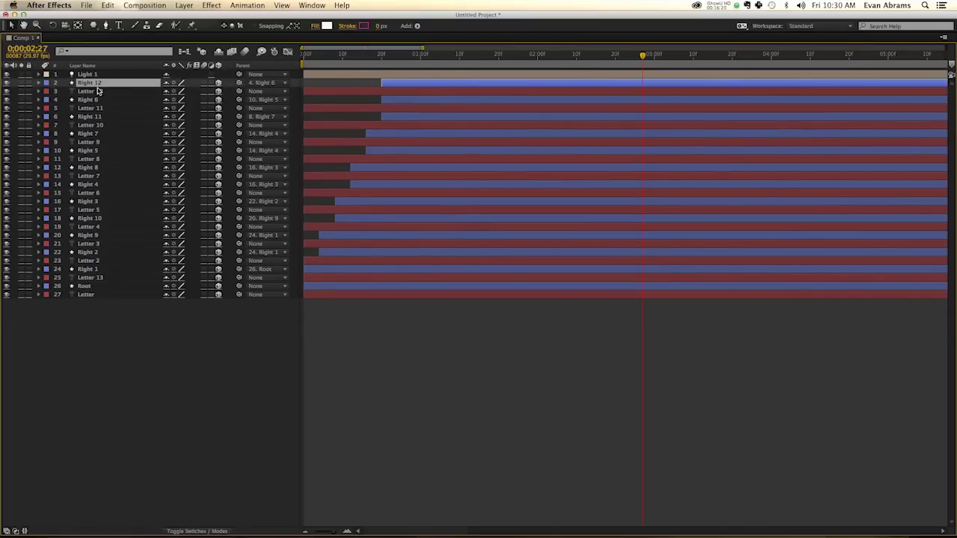
key(grave)
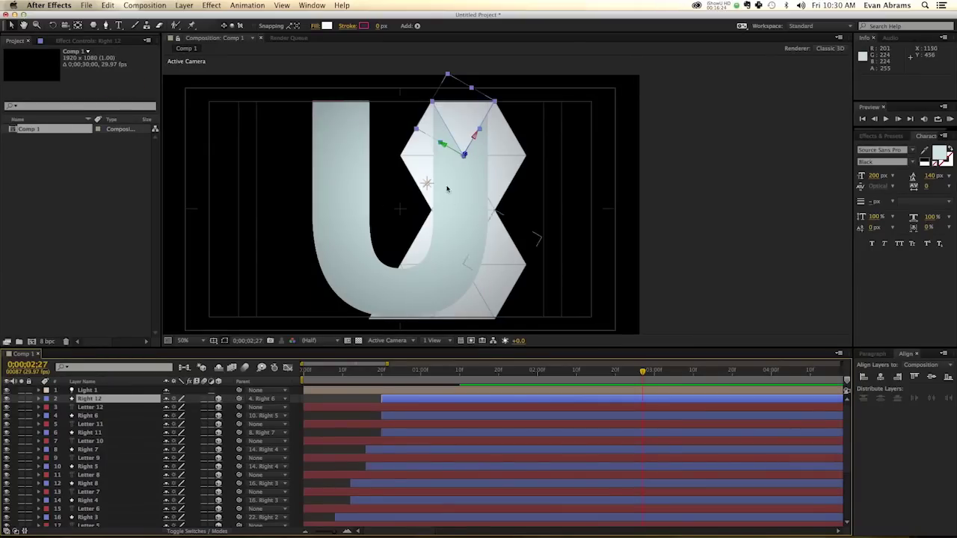
key(grave)
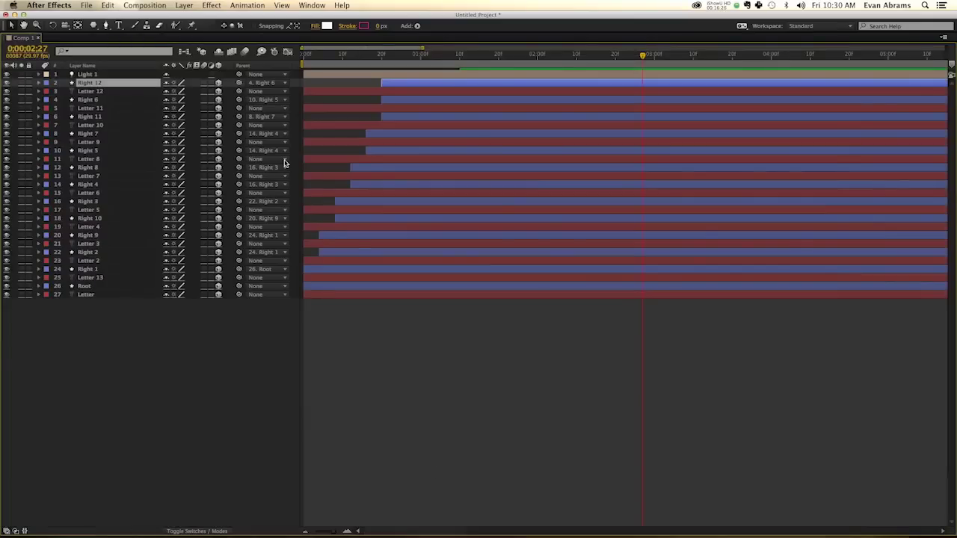
click(134, 94)
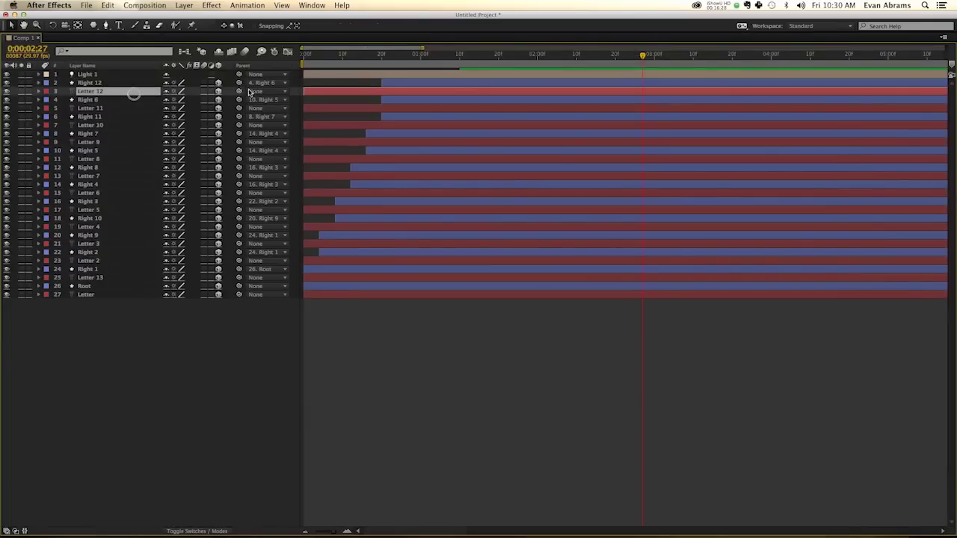
drag(239, 92, 140, 89)
Step: Parent each remaining Letter copy to the triangle directly above it, from Letter 11 to Right 6 down to Letter to Root
click(106, 112)
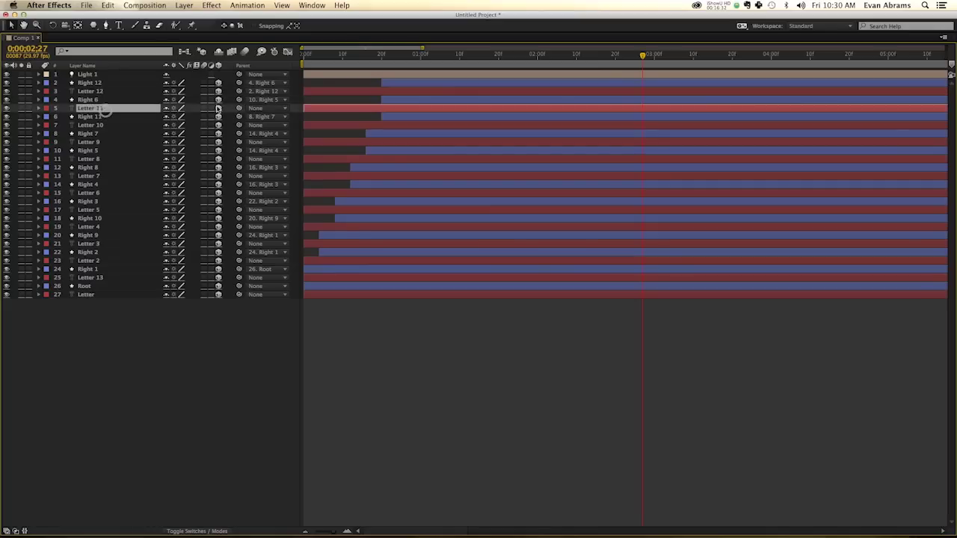
drag(239, 108, 227, 102)
click(119, 295)
drag(240, 294, 122, 286)
drag(238, 277, 233, 120)
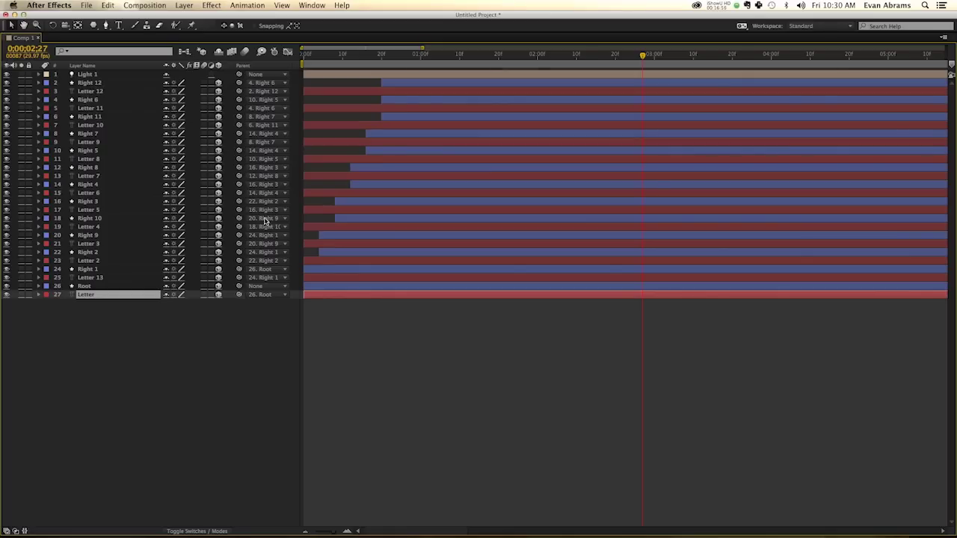
Step: Restore the full workspace layout and preview the parented letter animation from the first frame
key(grave)
drag(478, 370, 290, 382)
key(space)
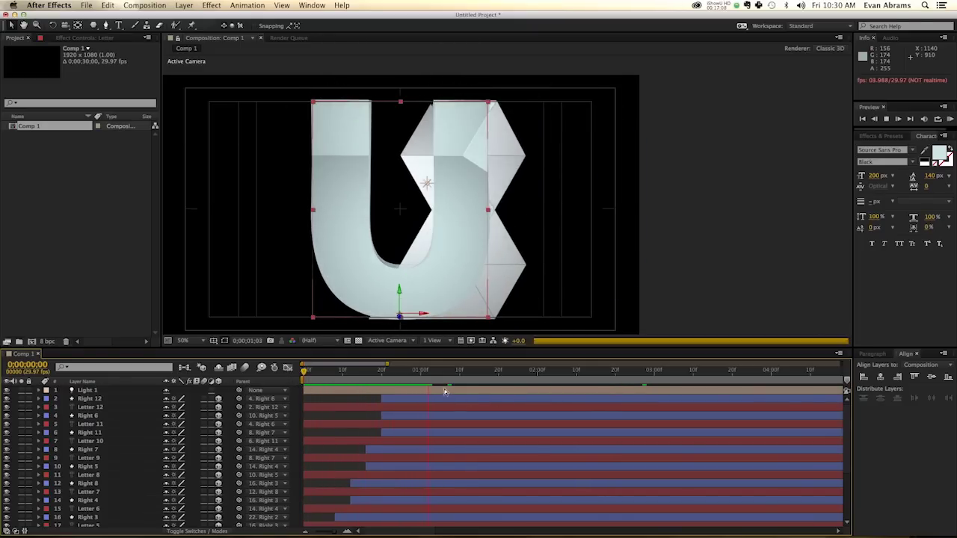
key(space)
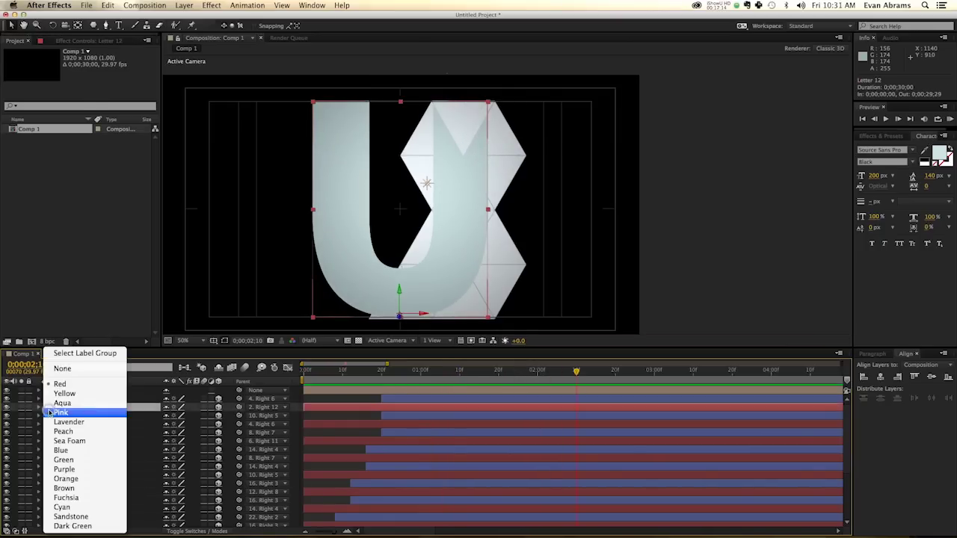
Step: Select all red-labelled Letter layers and set their track matte to Alpha Matte, using the triangle above each one
click(85, 353)
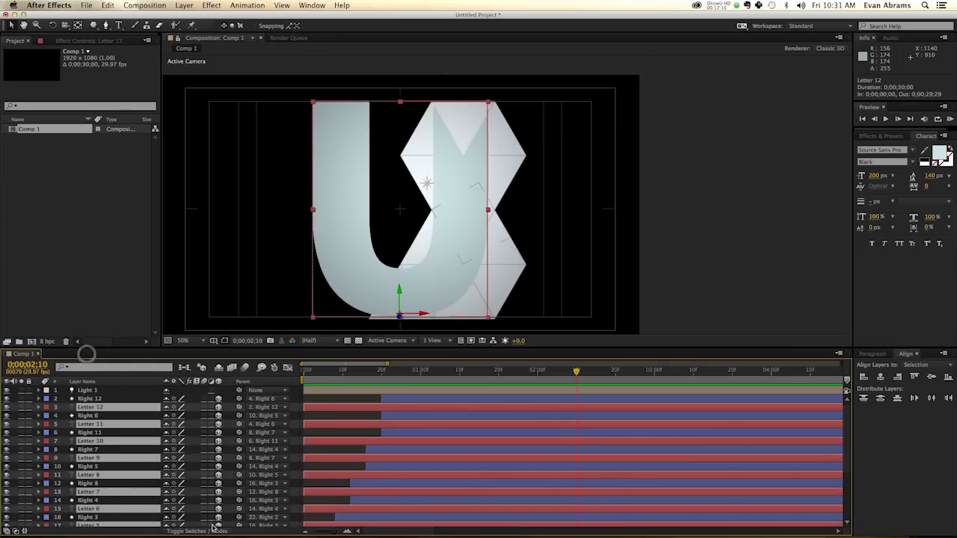
click(192, 532)
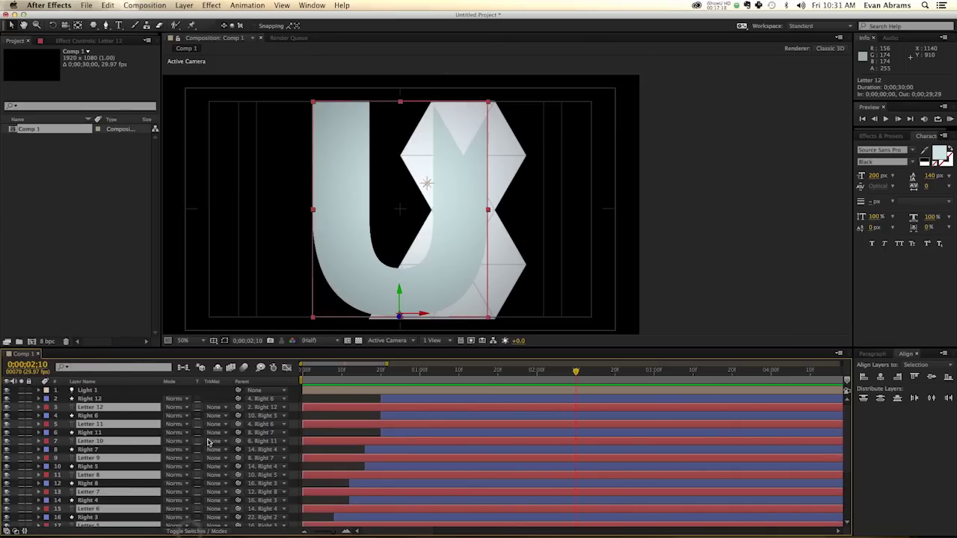
click(210, 409)
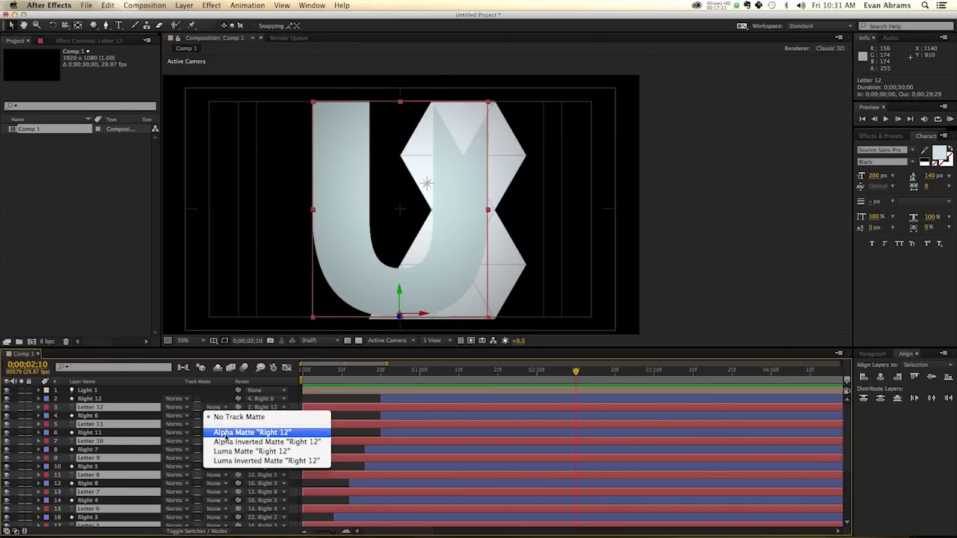
click(224, 435)
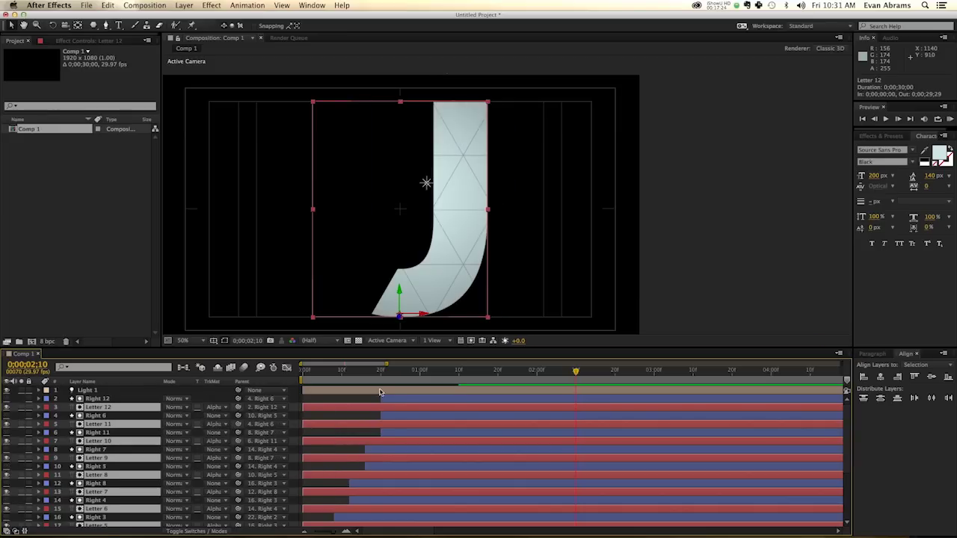
Step: Preview the matted letter unfolding from the first frame, then check Letter 12 and Right 12 at 0;00;00;24
drag(345, 378, 234, 391)
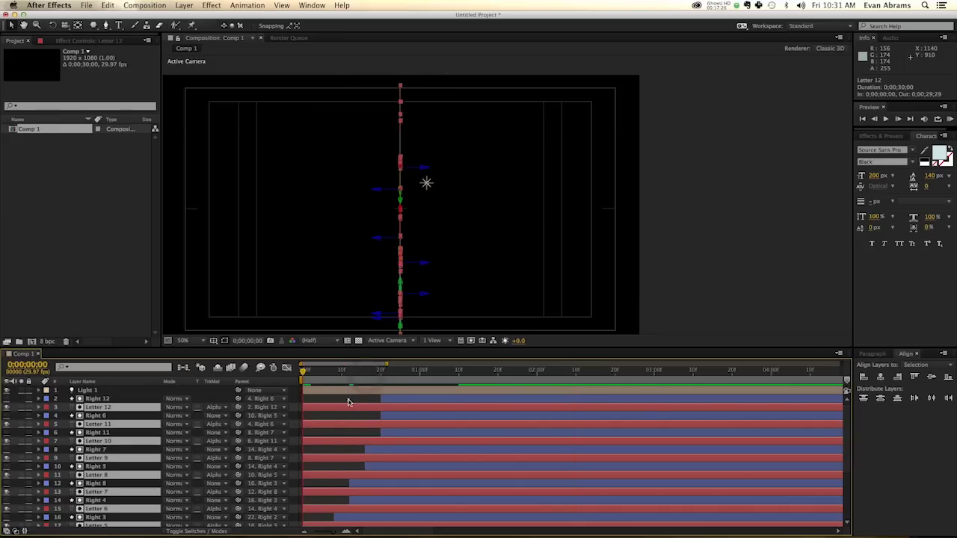
click(348, 402)
key(space)
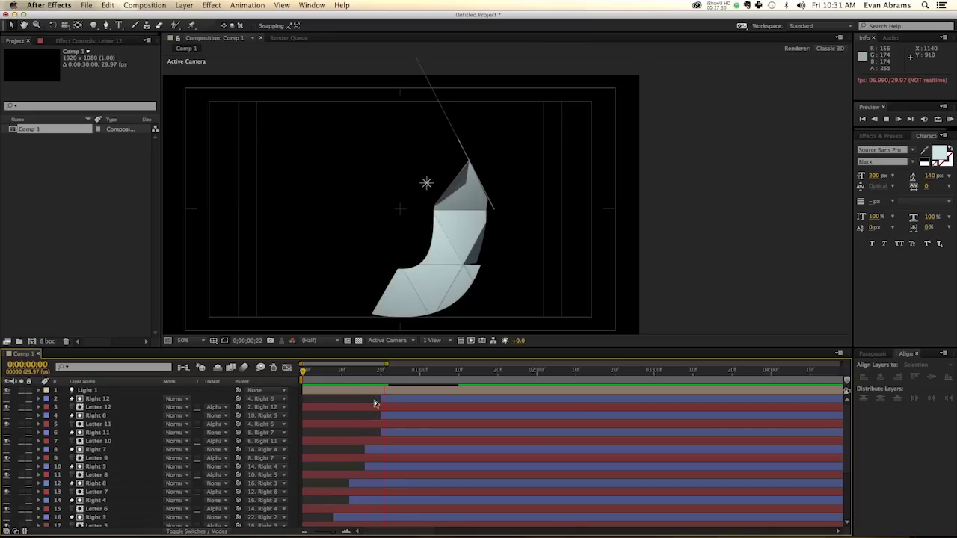
key(space)
mouse_move(384, 380)
mouse_down()
mouse_move(410, 380)
mouse_move(396, 381)
mouse_up()
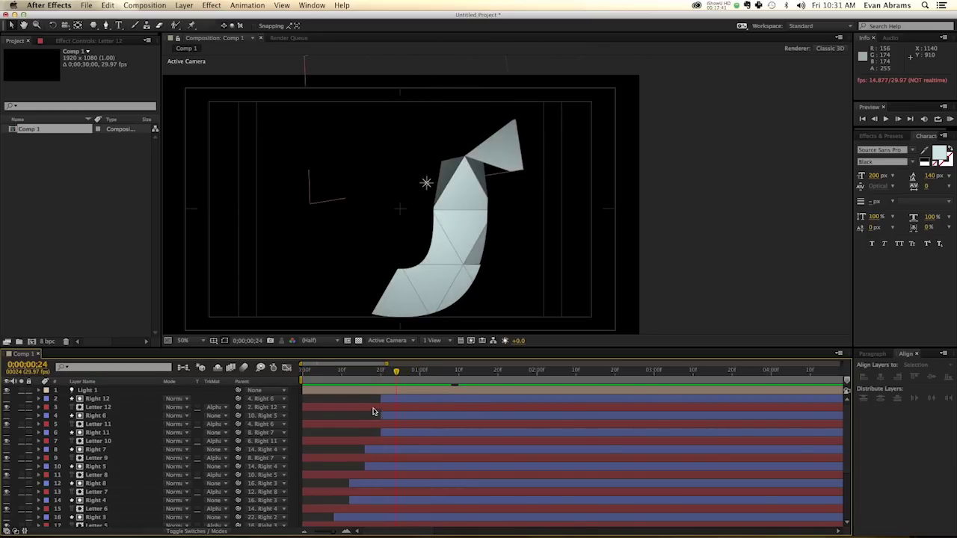
click(372, 407)
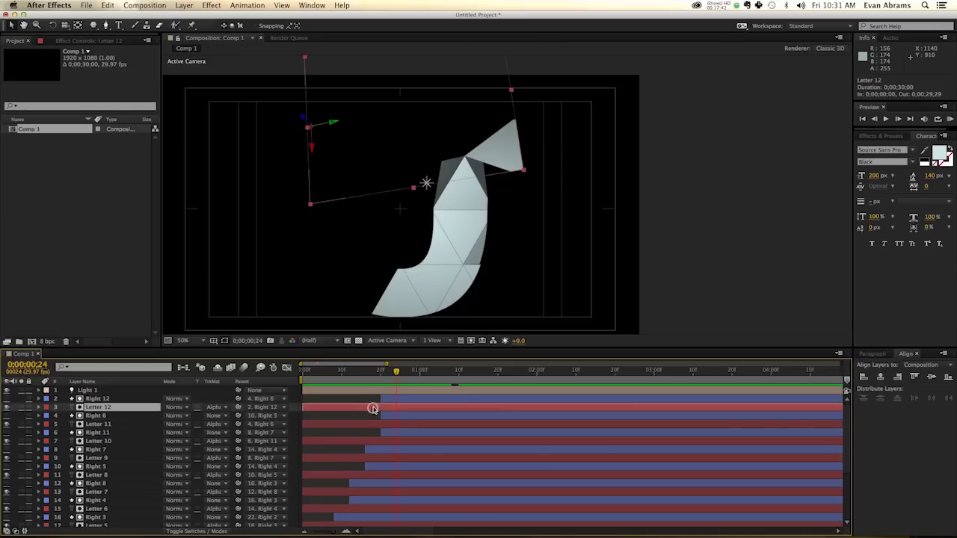
click(135, 402)
Step: At 0;00;02;24, set the blending mode of all the triangle and letter layers to Alpha Add to hide the seams
drag(399, 372, 497, 372)
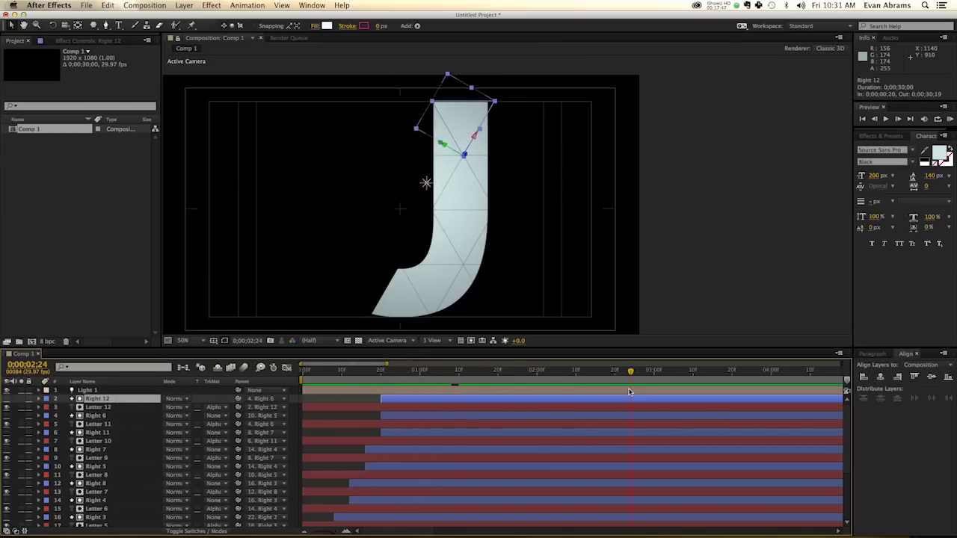
click(310, 404)
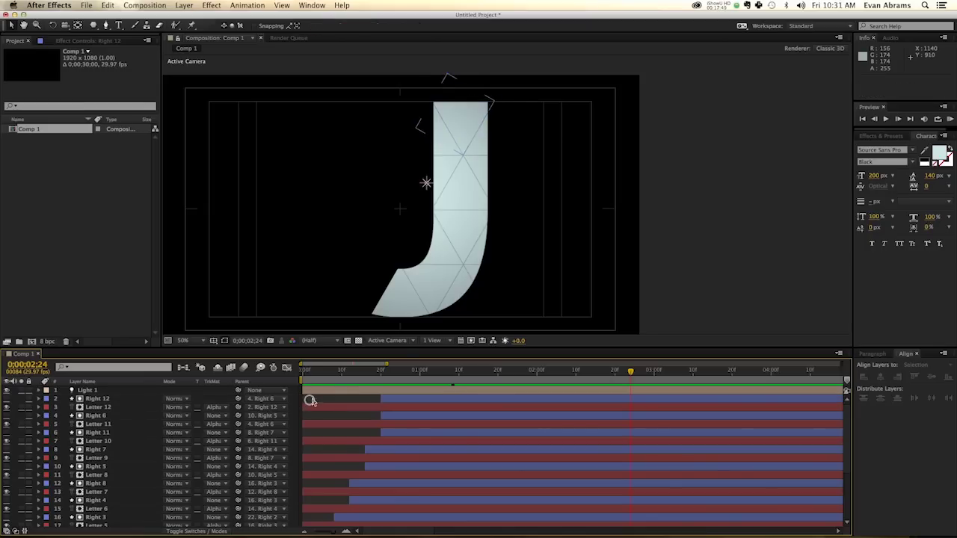
scroll(461, 289, up, 4)
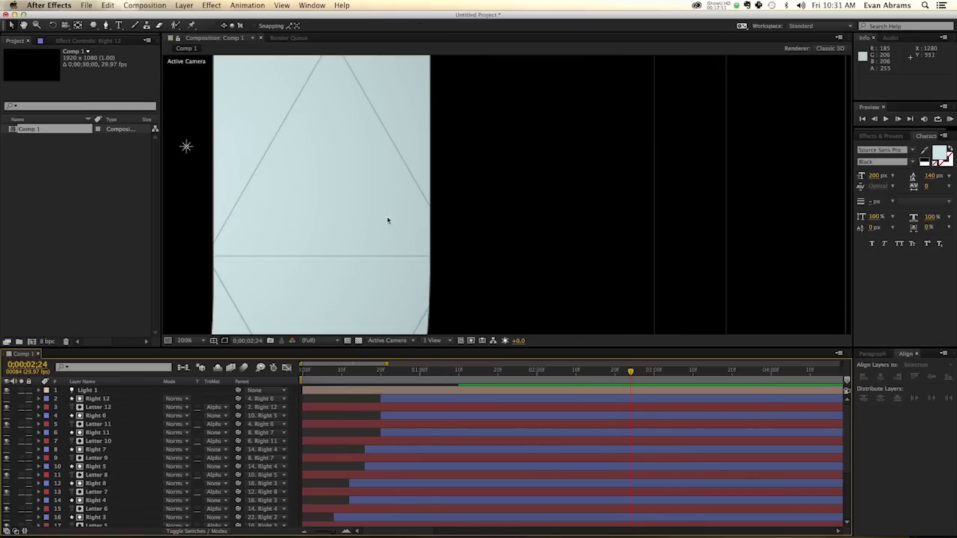
key(super+a)
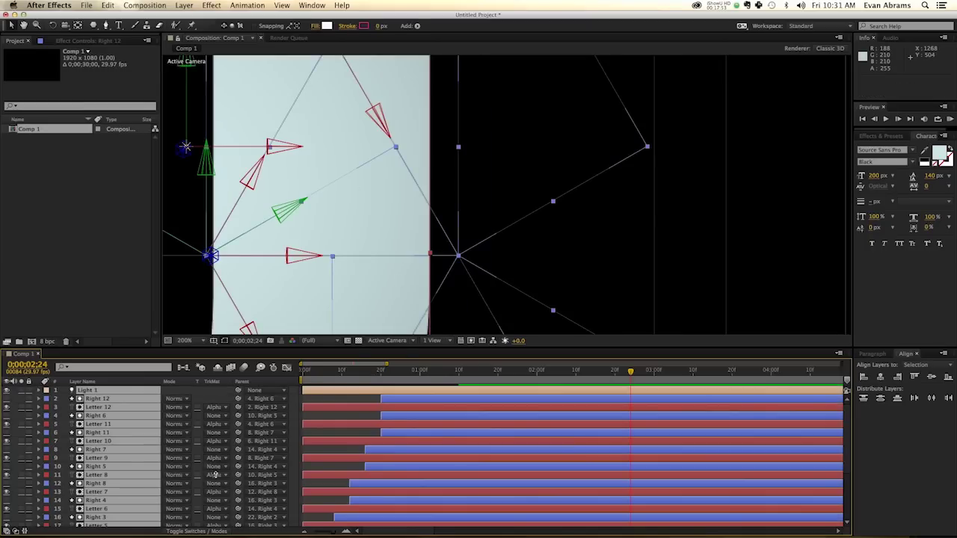
click(177, 406)
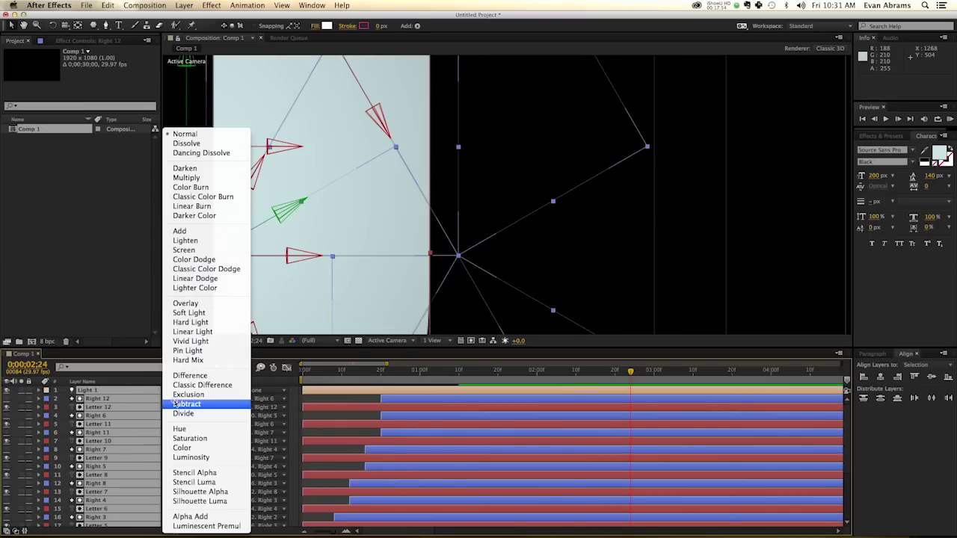
click(195, 516)
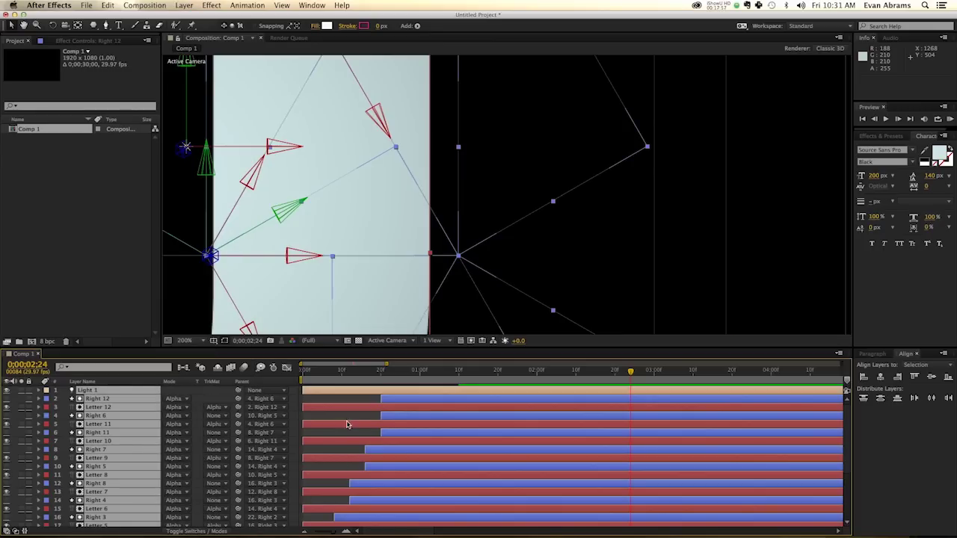
key(super+shift+a)
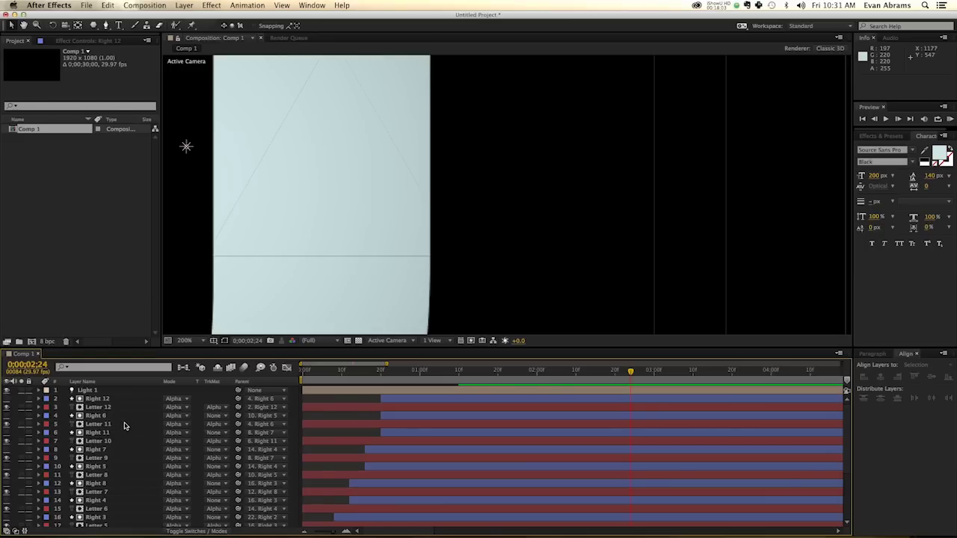
Step: Set the stroke width of all the triangle shape layers to 2 px and check the seams across the letter
key(super+a)
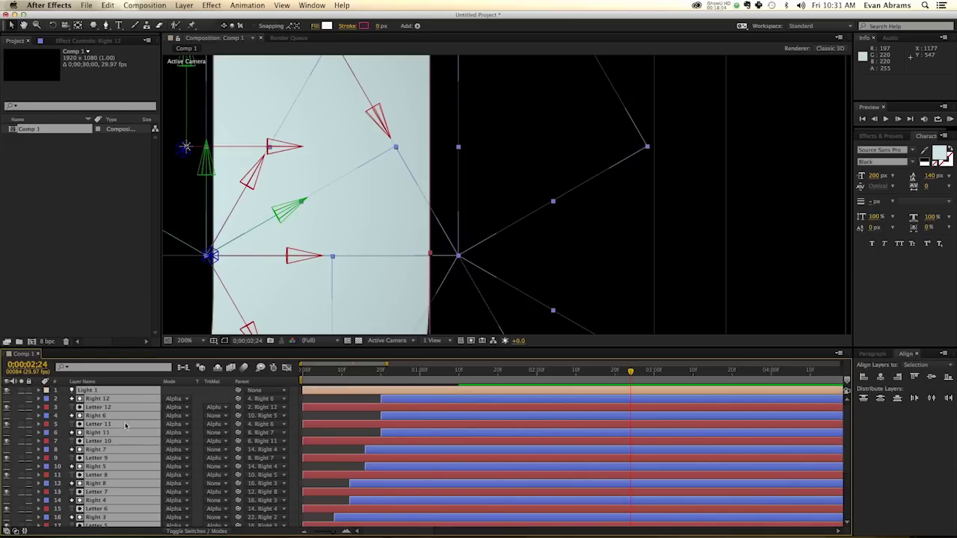
click(380, 29)
text(2)
key(Return)
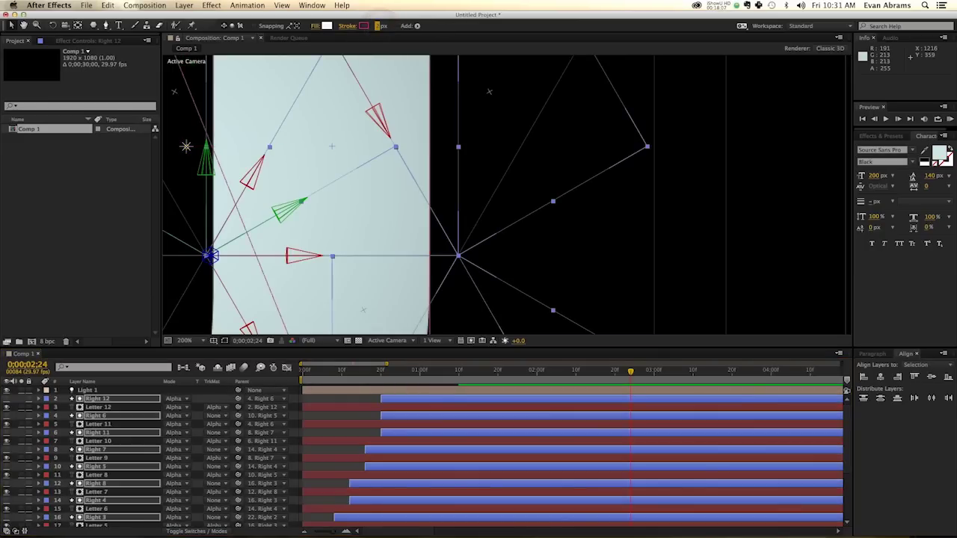
click(358, 419)
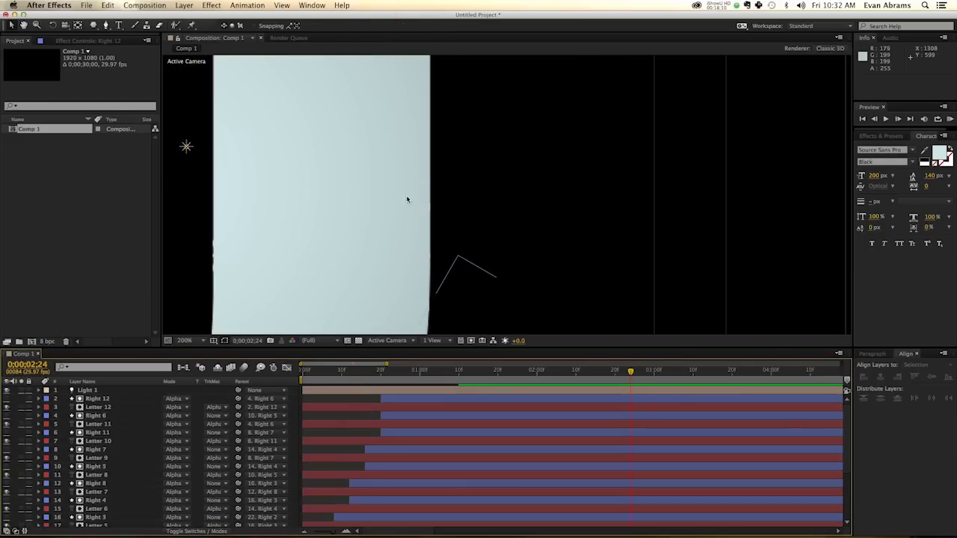
scroll(407, 200, down, 6)
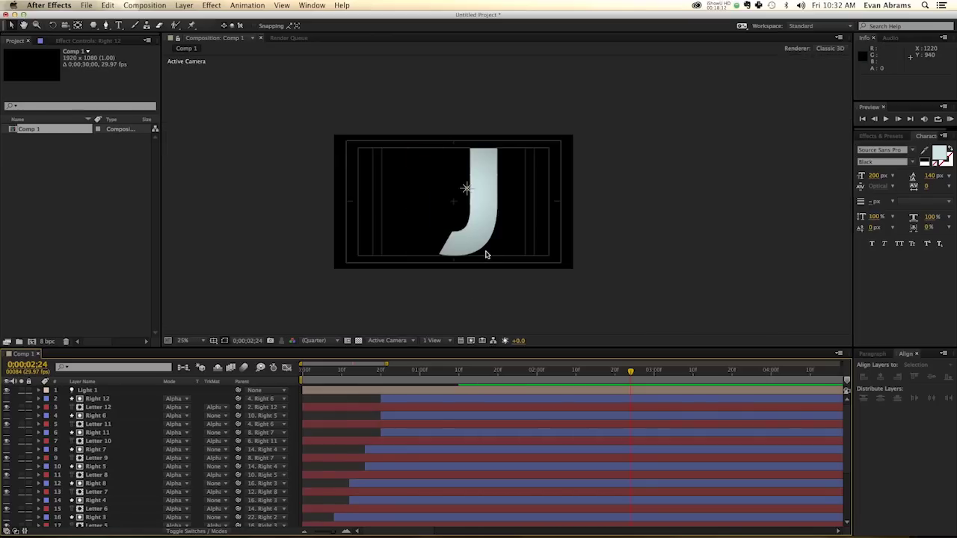
scroll(485, 255, up, 4)
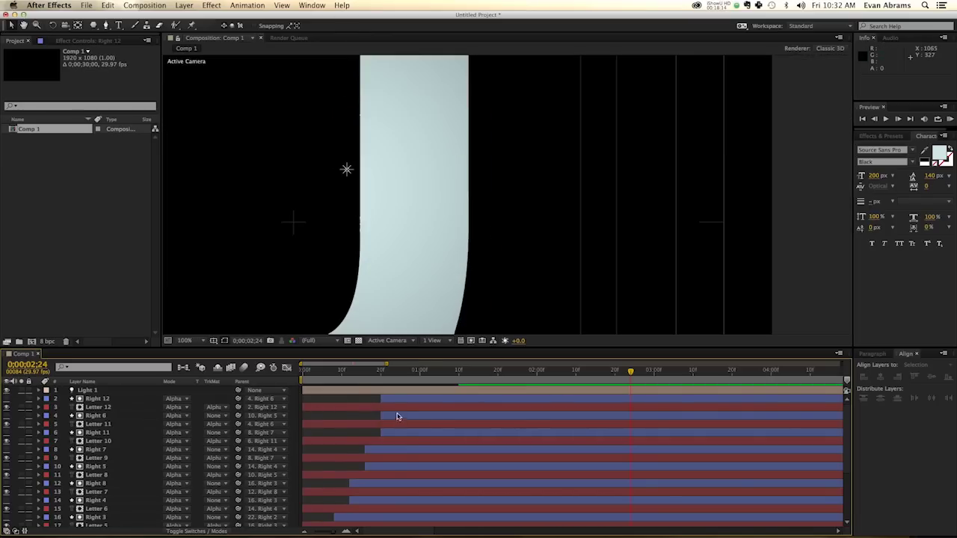
Step: Examine the edges of the folding triangles up close around 0;00;00;17
click(391, 399)
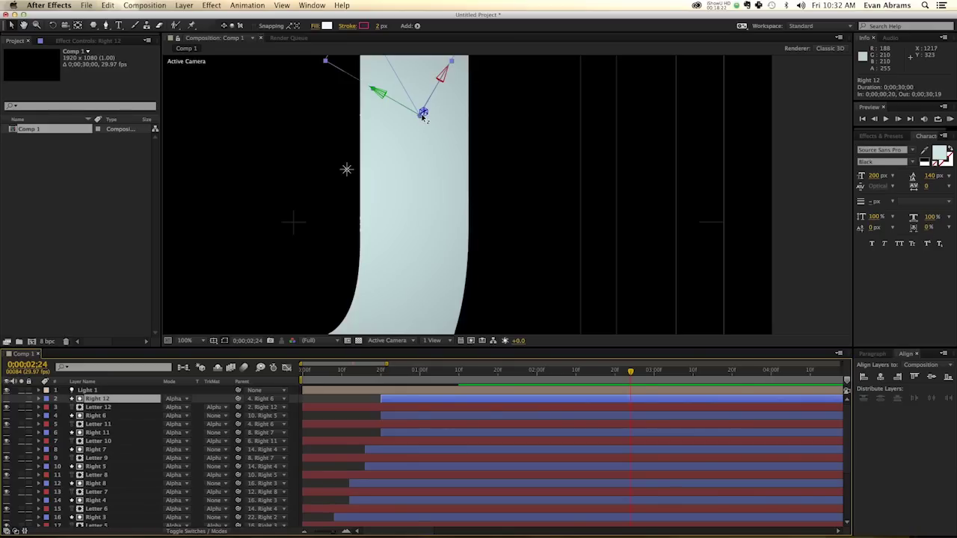
drag(381, 382, 360, 383)
key(Page_Down)
key(Page_Down)
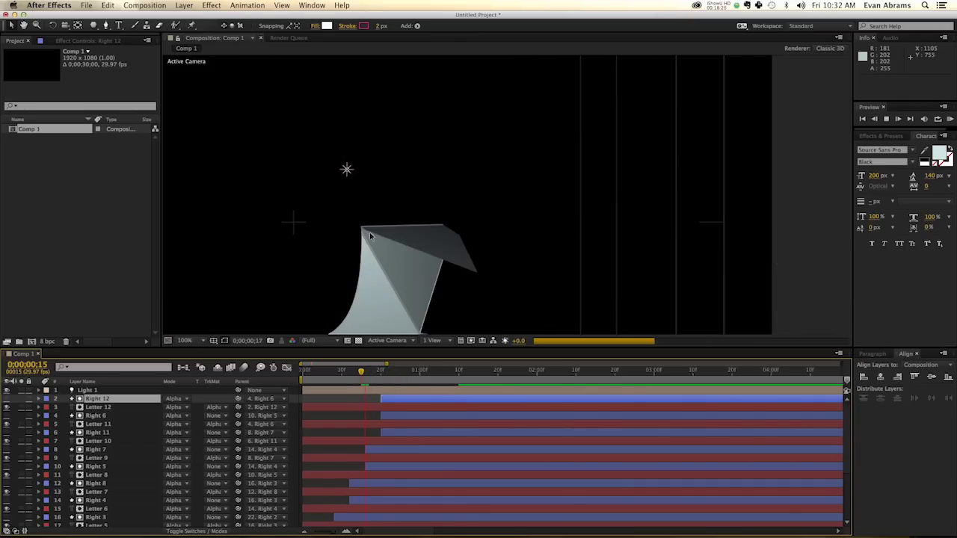
scroll(372, 274, up, 1)
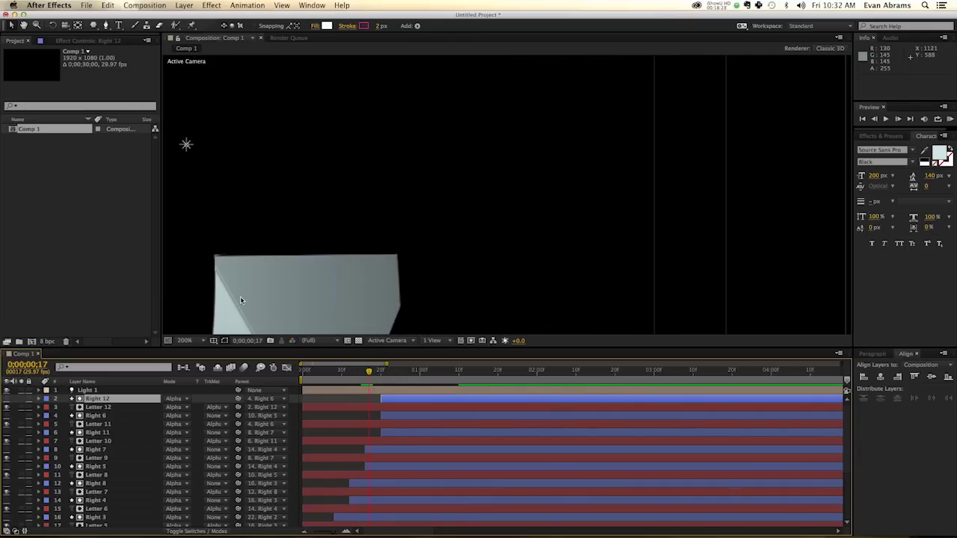
key(comma)
key(comma)
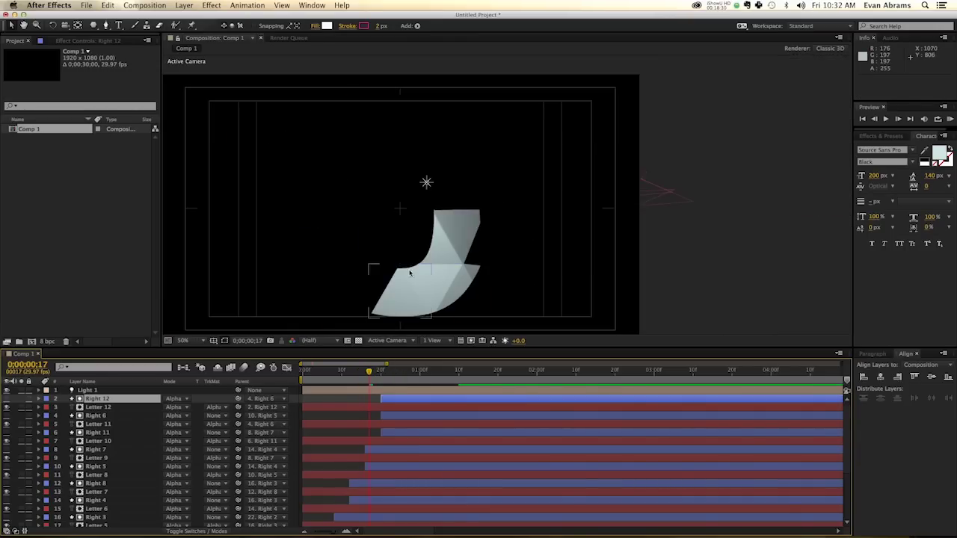
Step: Compare the unfolded letter at 0;00;01;10 with a close view of the folding triangle edges at 0;00;00;20
drag(381, 377, 455, 378)
drag(388, 398, 459, 400)
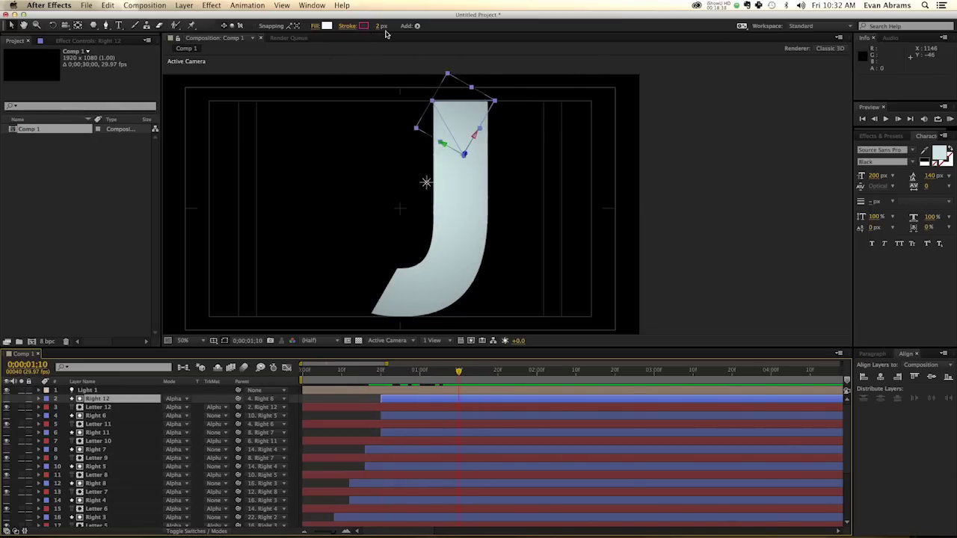
click(380, 372)
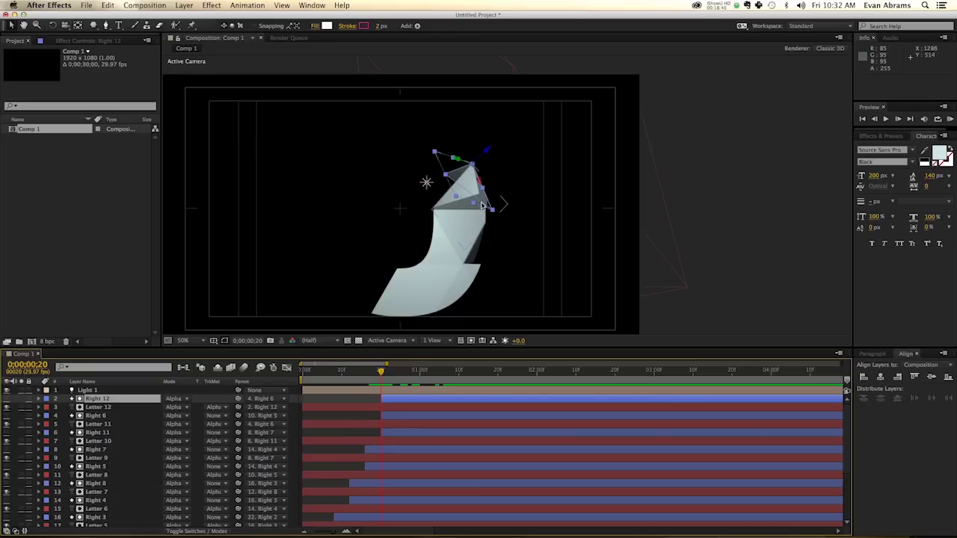
scroll(486, 202, up, 6)
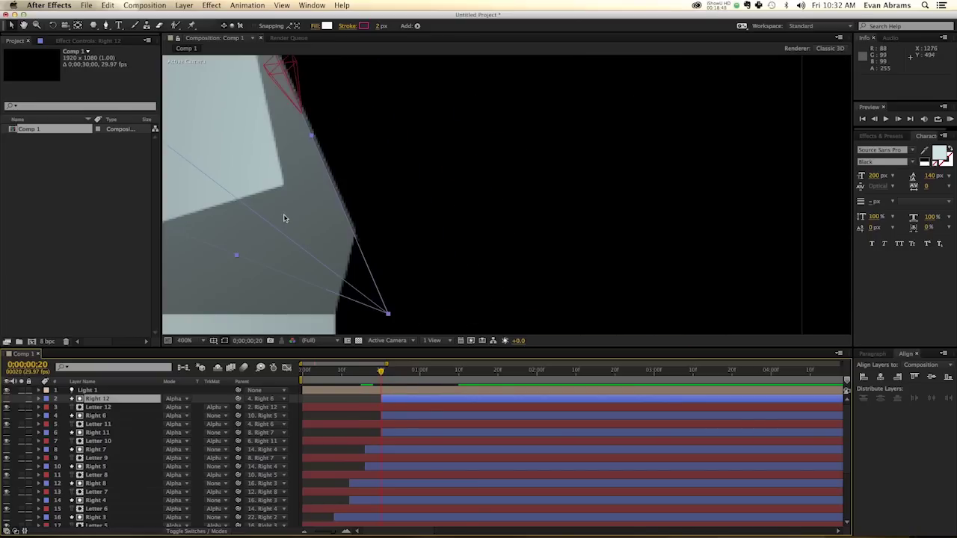
Step: Preview the unfolding animation with the whole letter arm in view
scroll(282, 239, down, 6)
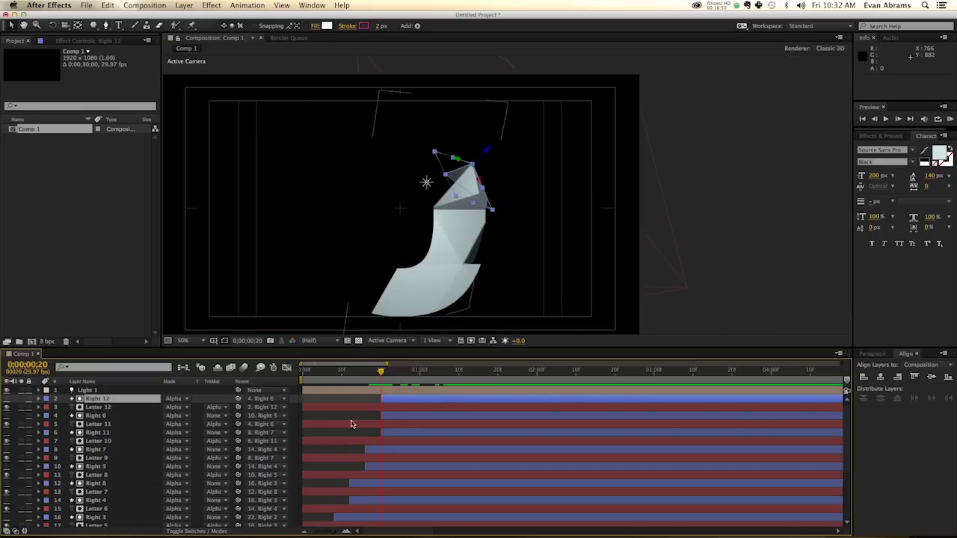
click(346, 413)
key(space)
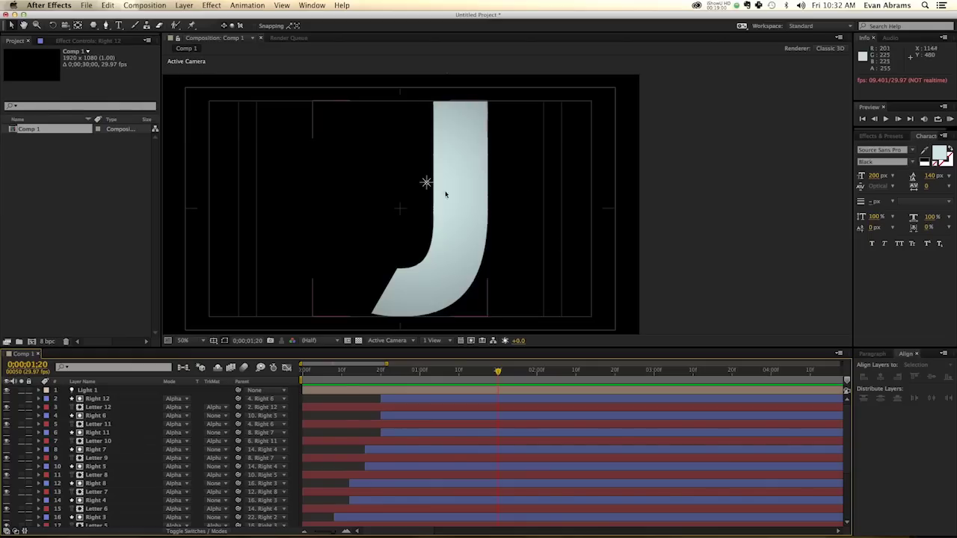
Step: Pre-compose all the triangle and letter layers except the light into a new composition named U arm, moving all attributes
click(101, 400)
scroll(98, 487, down, 5)
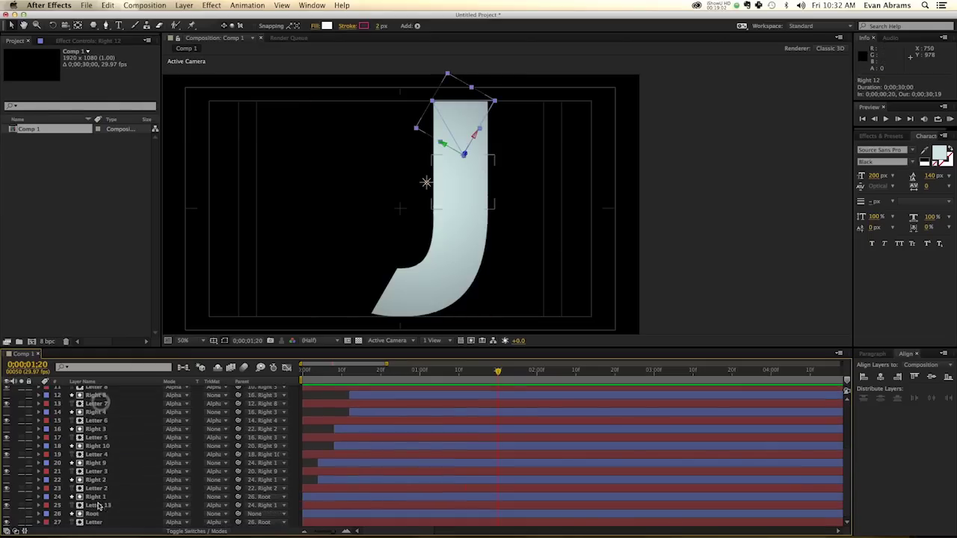
shift+click(97, 523)
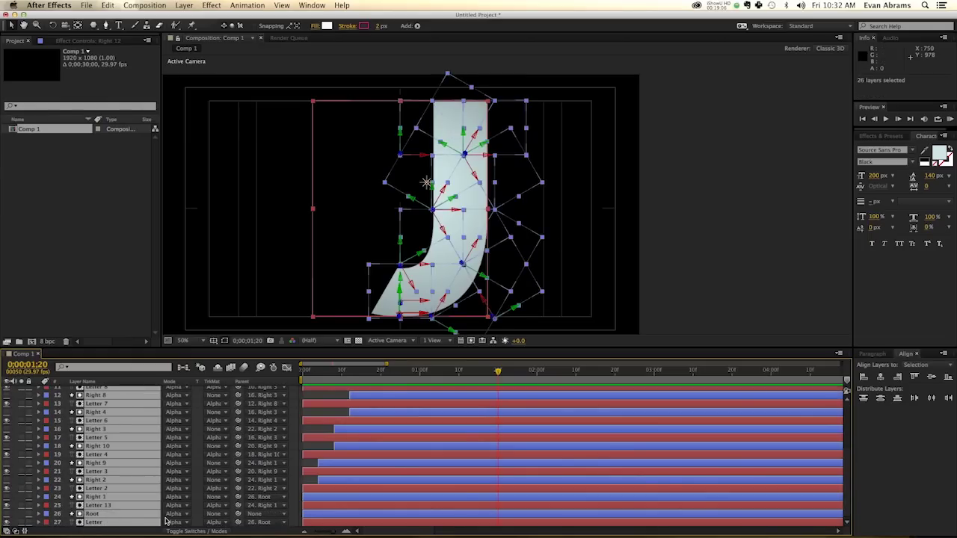
key(super+shift+c)
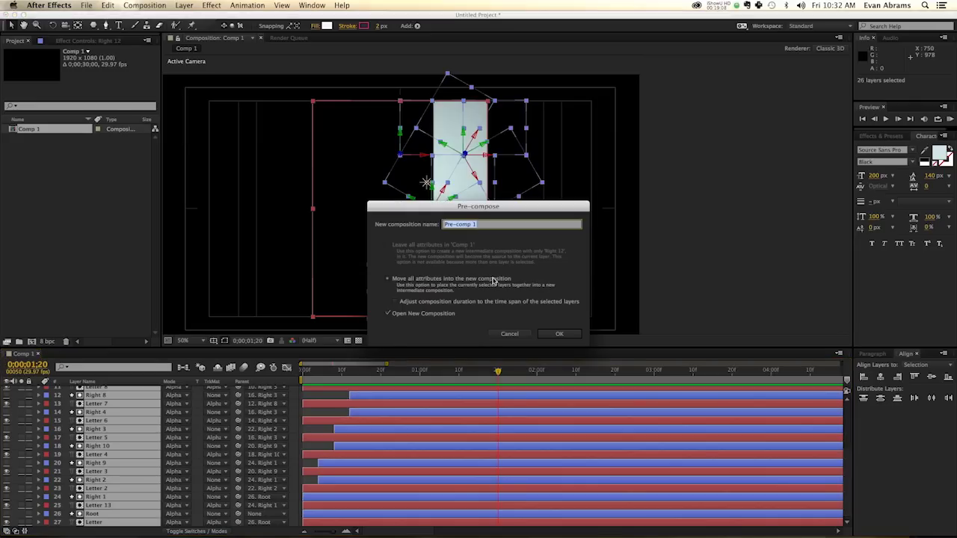
key(Return)
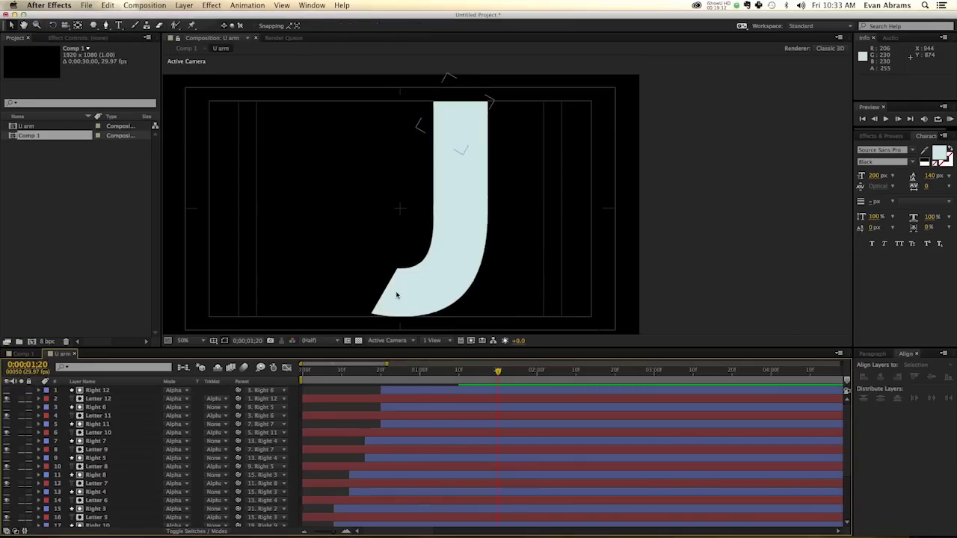
Step: Add a rectangle path to the Root shape layer in the U arm composition
scroll(299, 497, down, 5)
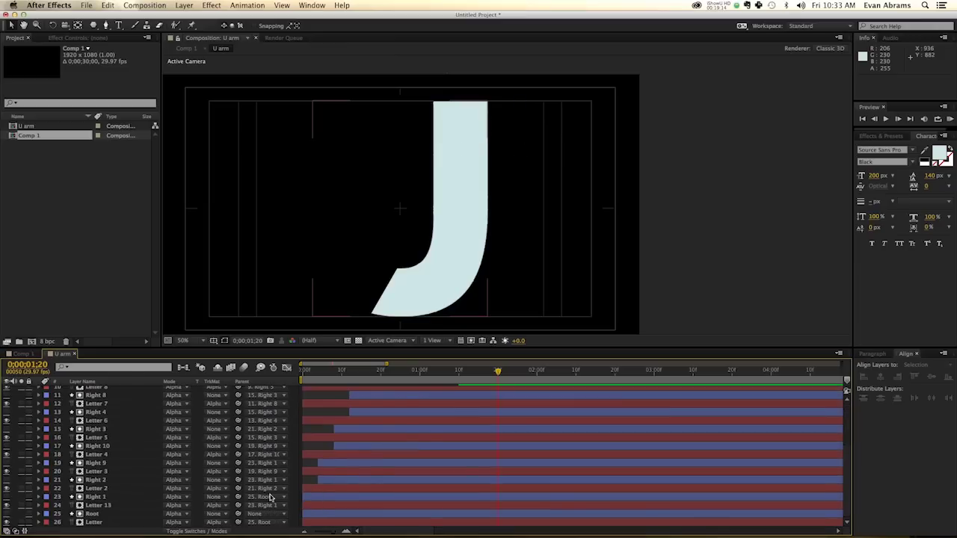
click(93, 514)
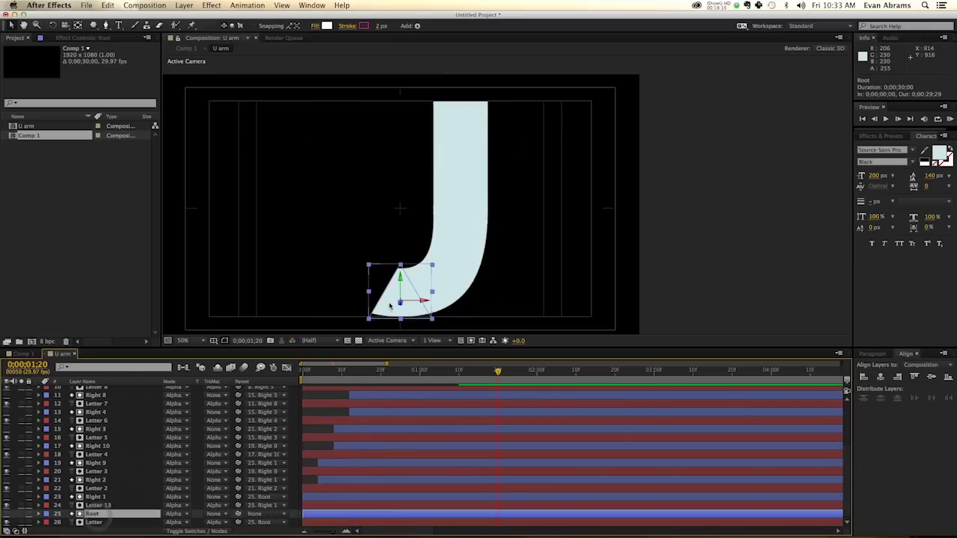
click(419, 28)
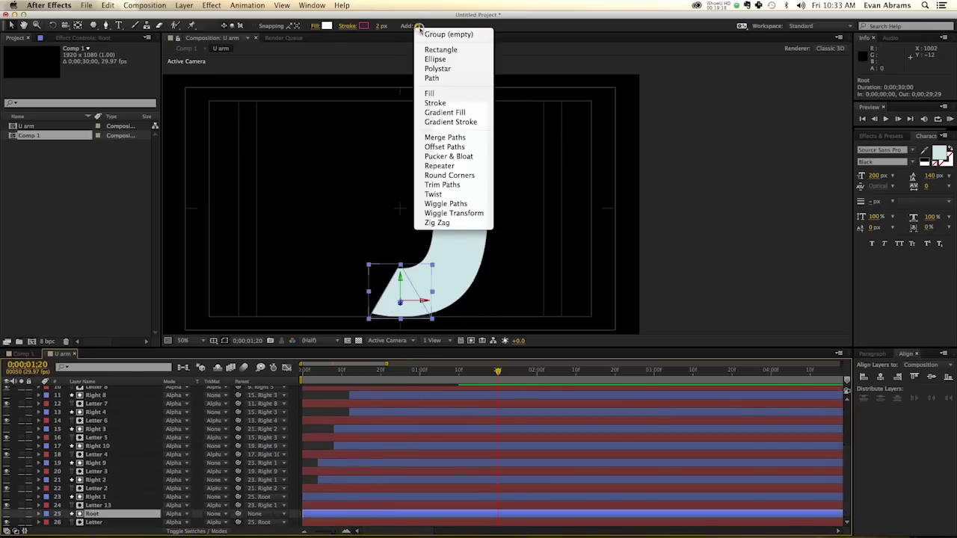
click(446, 54)
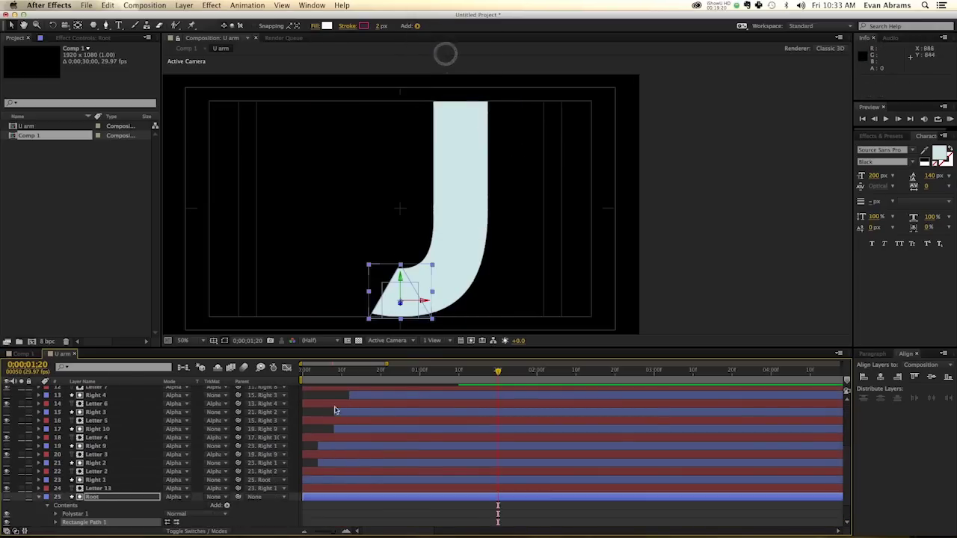
Step: Set the Root layer's rectangle path size to 250 by 250 and its position to 125, 0
click(59, 516)
click(56, 515)
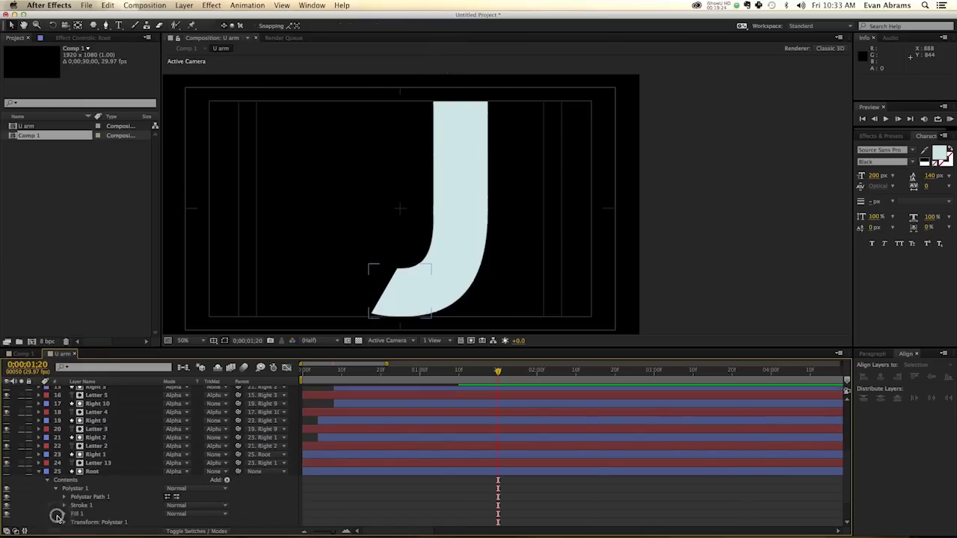
scroll(57, 517, down, 3)
scroll(57, 516, down, 1)
click(56, 497)
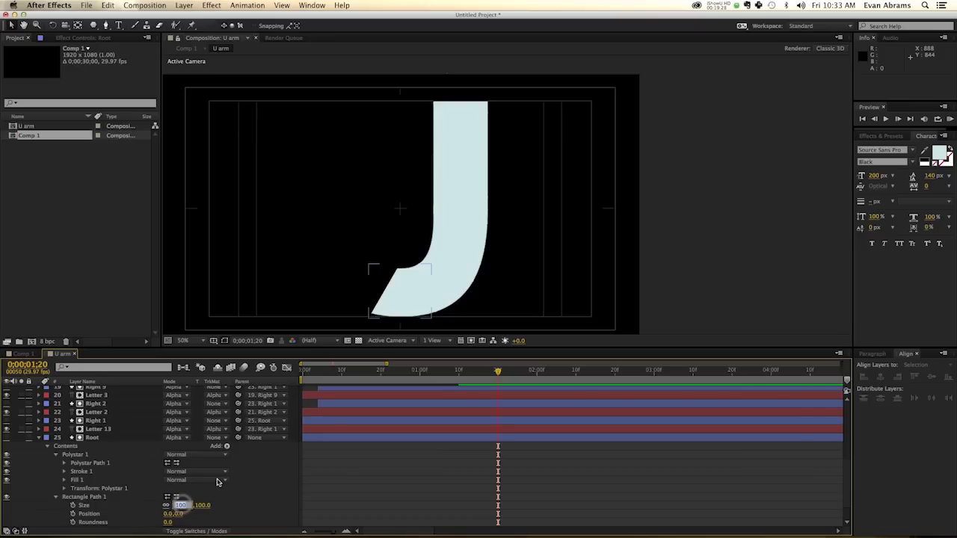
text(250)
key(Return)
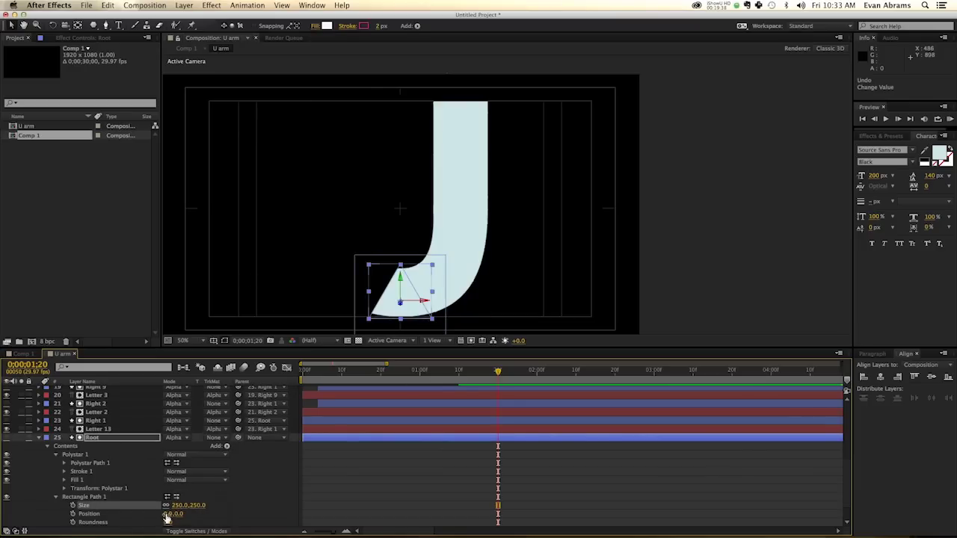
text(125)
key(Return)
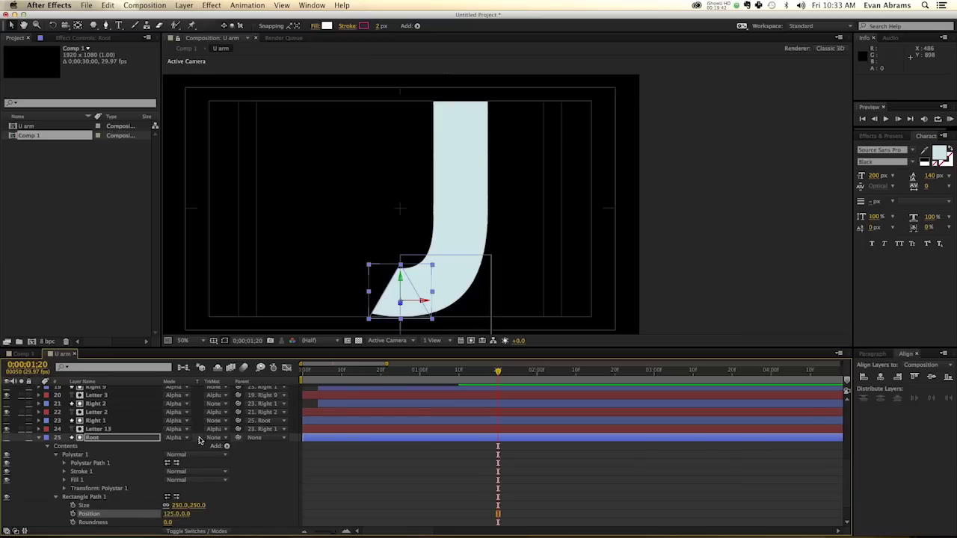
Step: Move the rectangle path into the Polystar 1 group beneath the polystar path and add a Merge Paths operator
drag(91, 498, 132, 480)
click(228, 454)
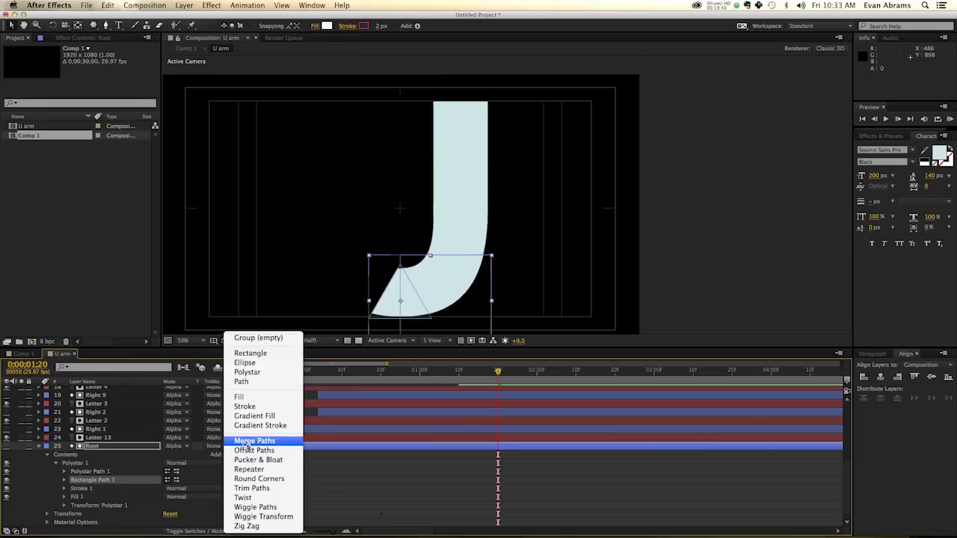
click(255, 440)
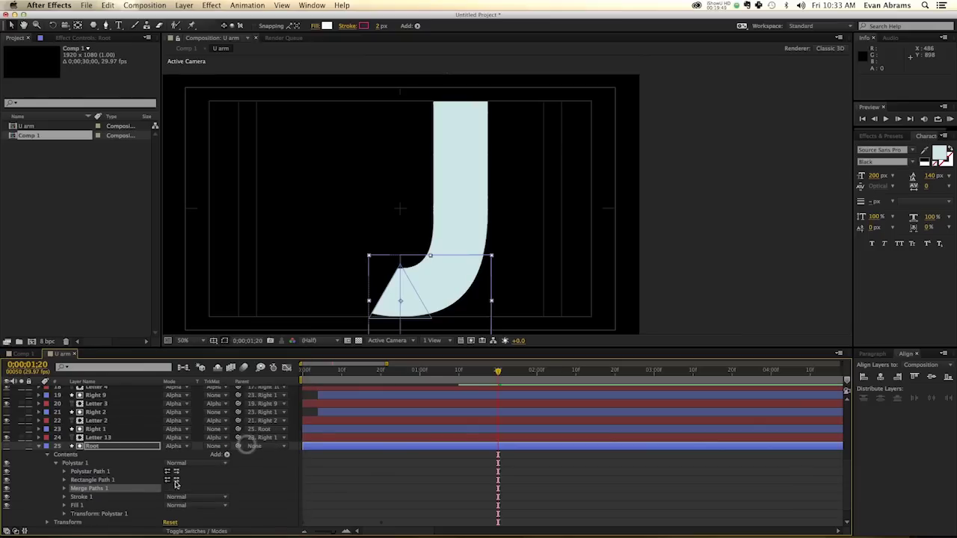
Step: Set the Merge Paths mode to Intersect to cut the Root triangle along the letter's centre line
click(63, 489)
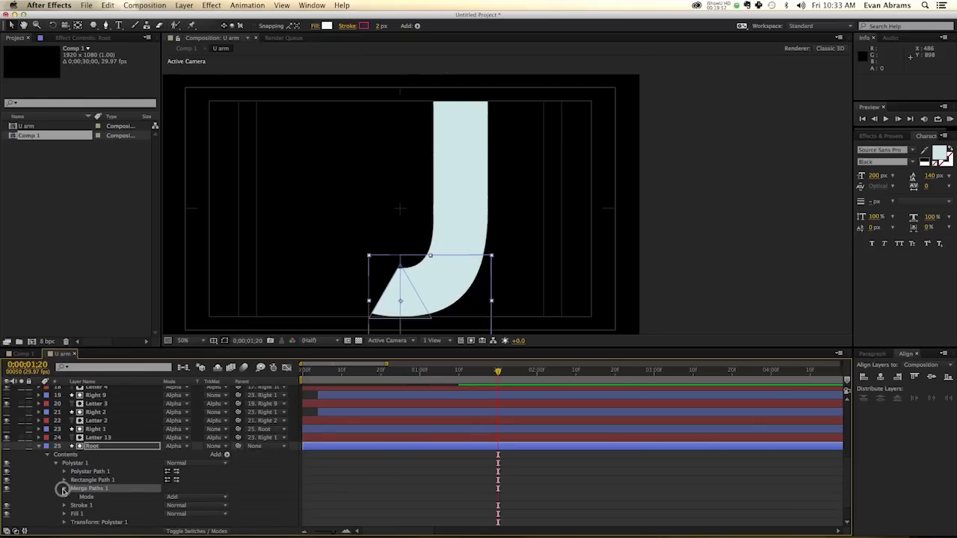
click(176, 499)
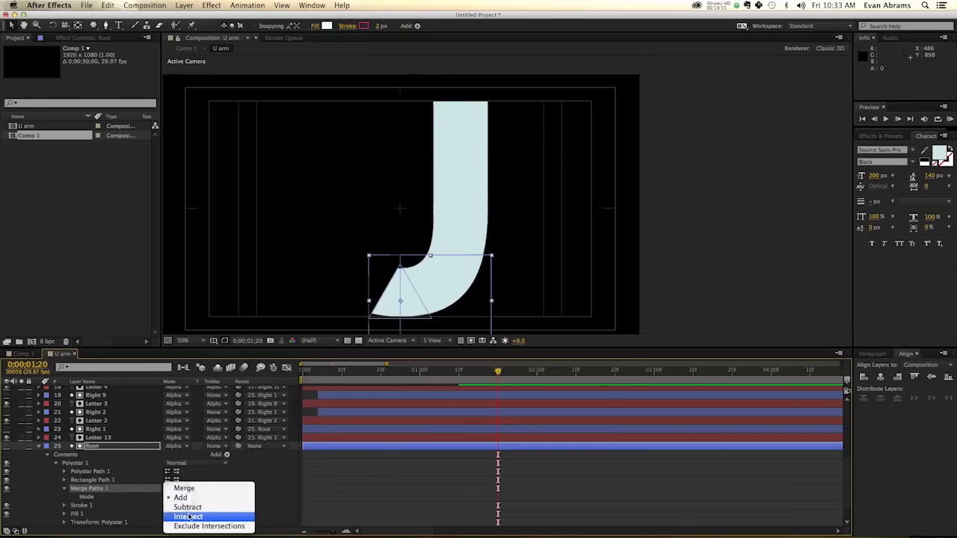
click(189, 516)
click(251, 483)
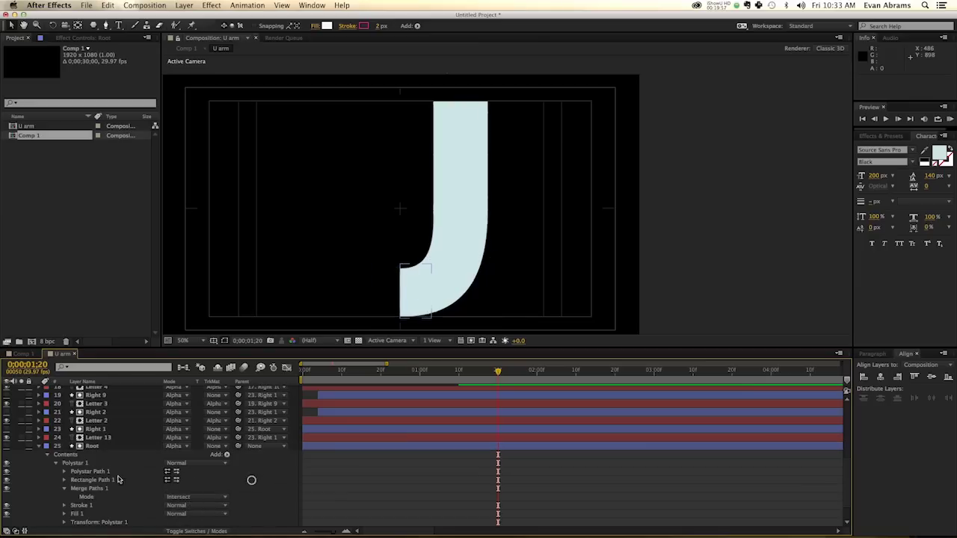
click(85, 473)
click(84, 479)
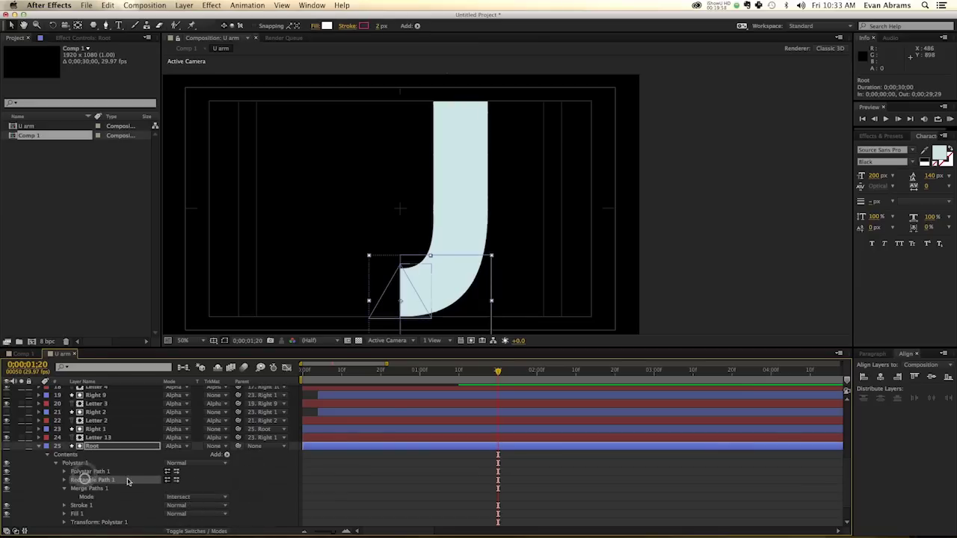
click(290, 479)
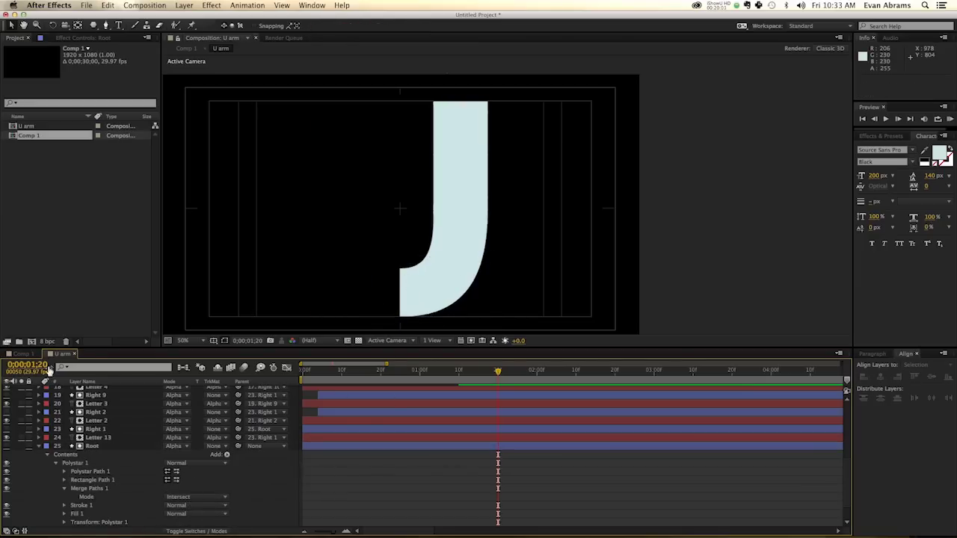
Step: Duplicate the U arm layer in Comp 1 and flip the copy horizontally to complete the U
click(27, 354)
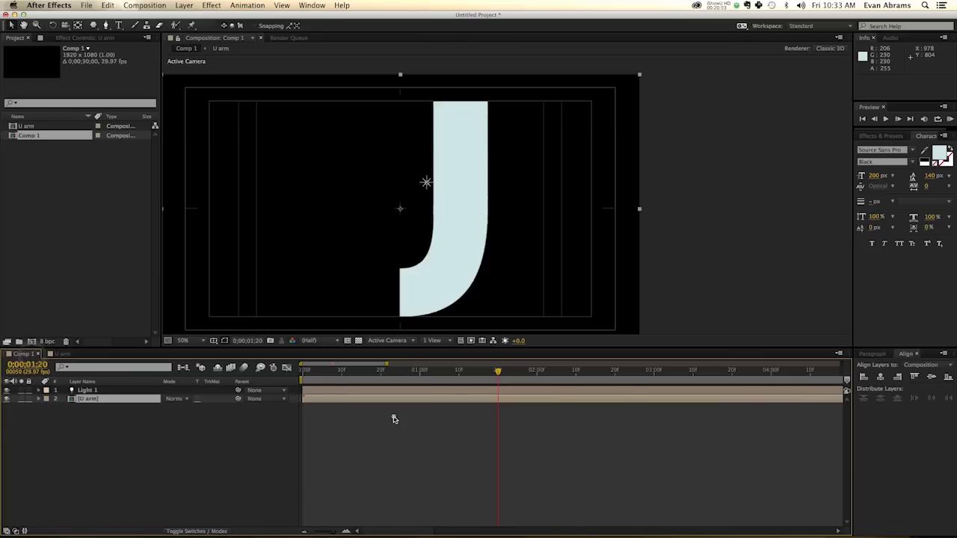
click(93, 400)
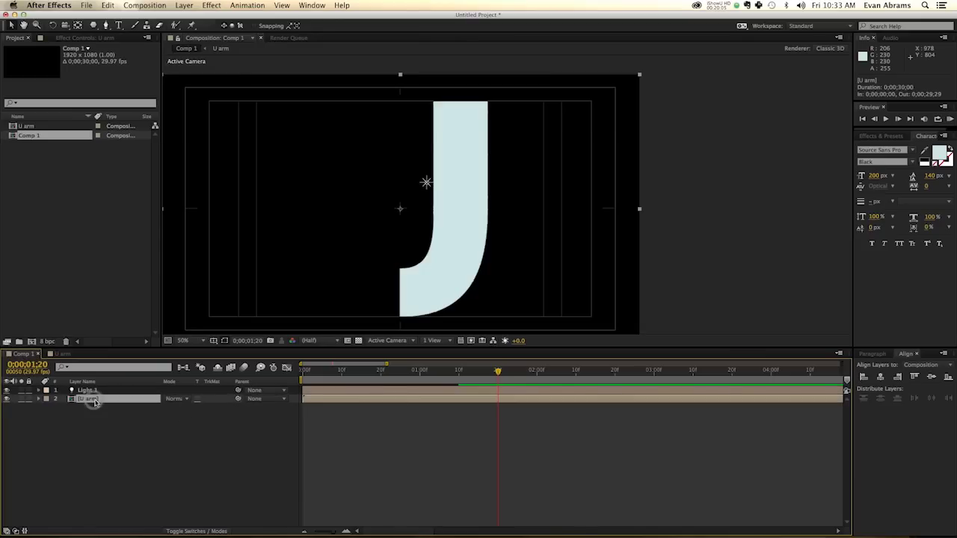
key(super+d)
click(184, 5)
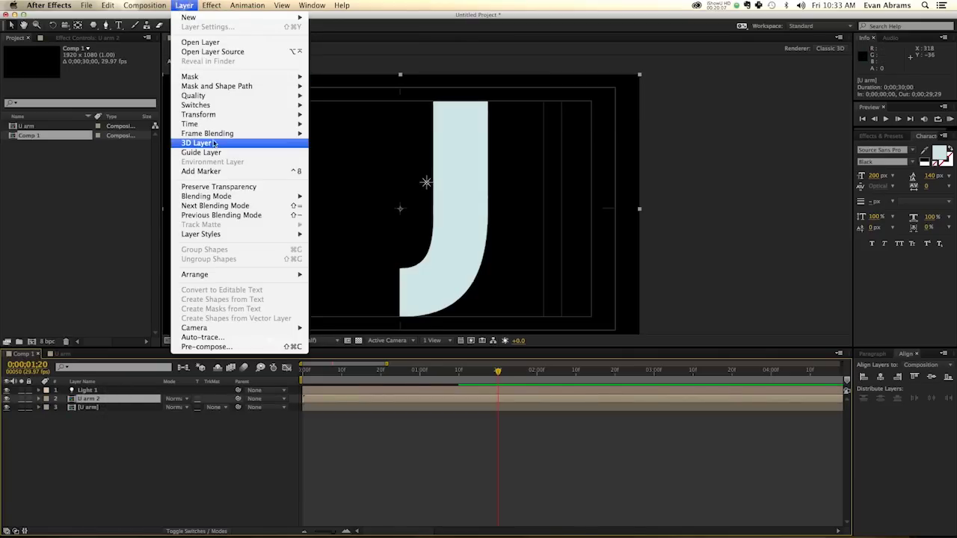
mouse_move(212, 116)
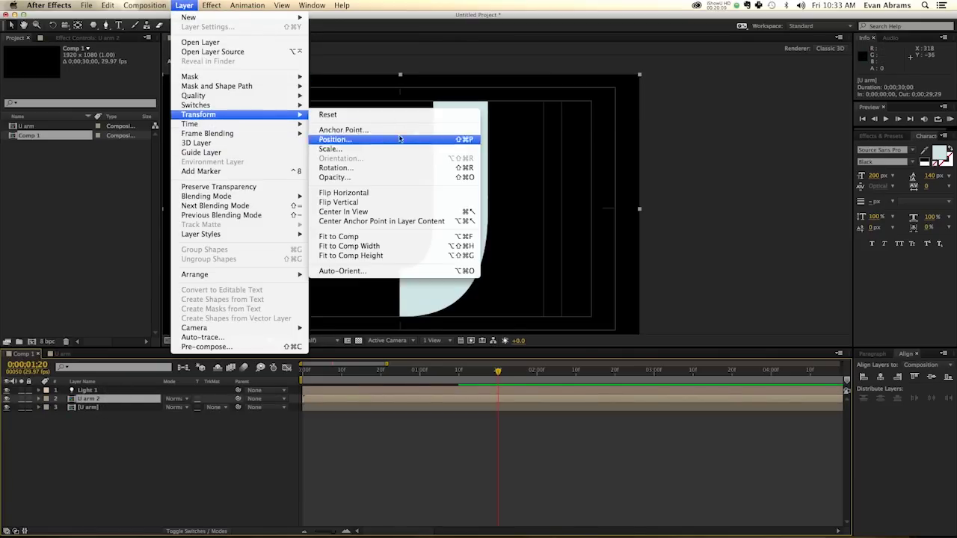
click(372, 193)
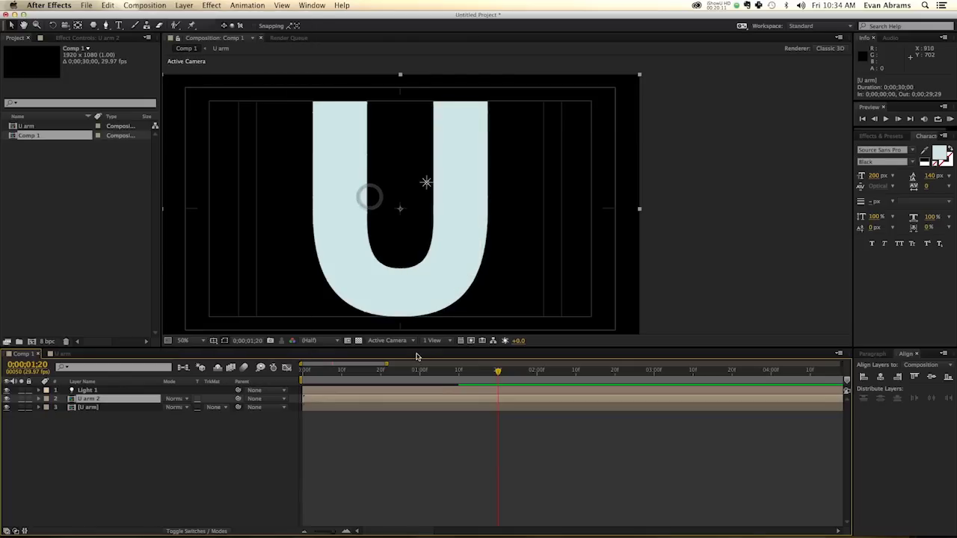
Step: Preview the mirrored U animation from the first frame
drag(374, 371, 203, 382)
key(space)
key(space)
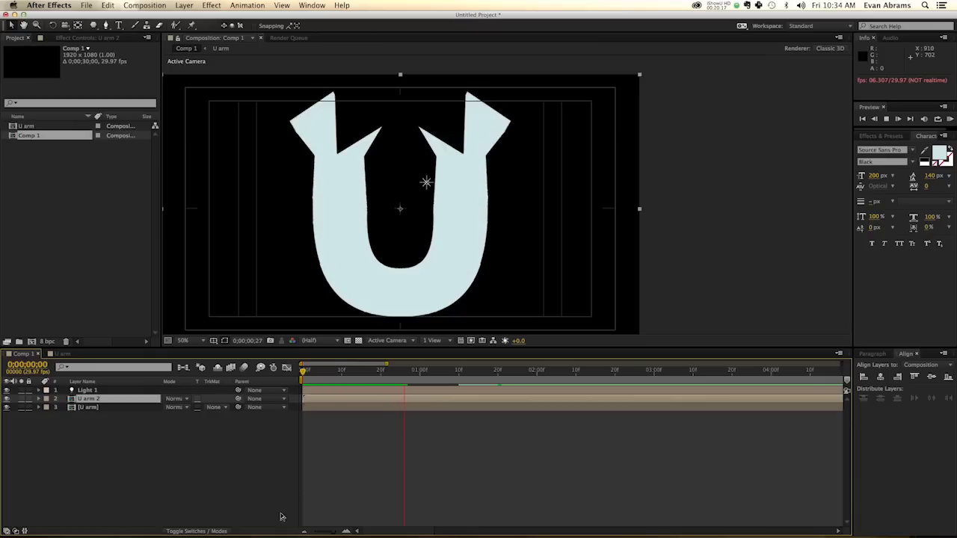
key(space)
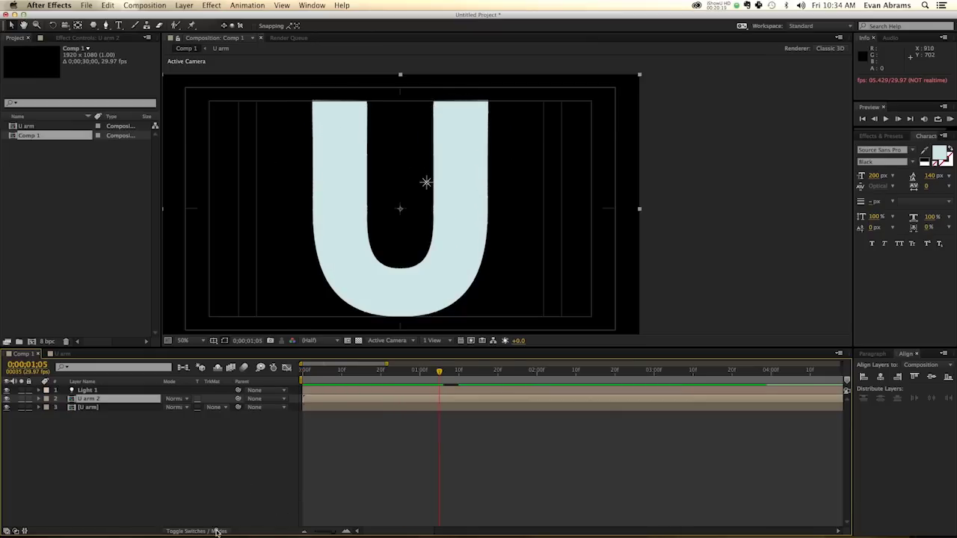
Step: Enable Collapse Transformations and the 3D layer switch for both U arm layers
click(219, 531)
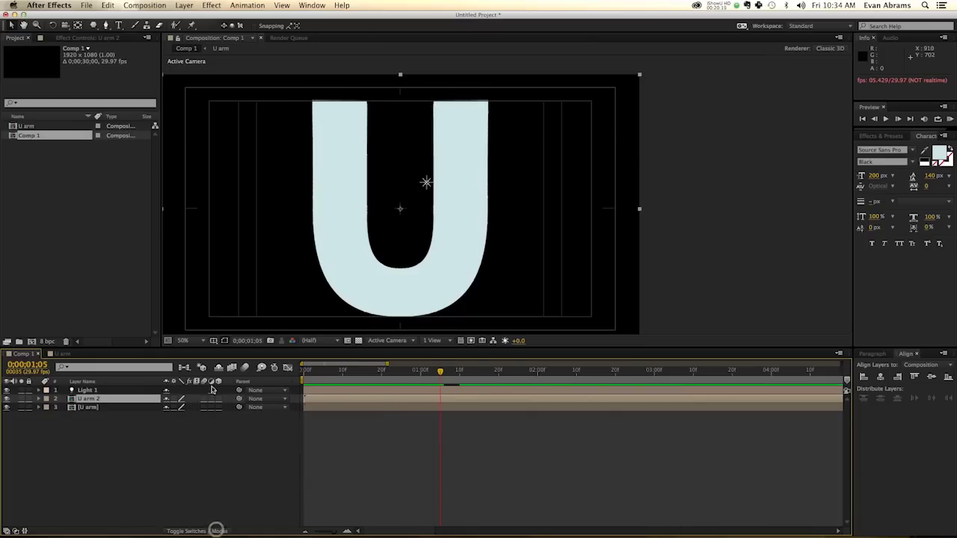
click(174, 398)
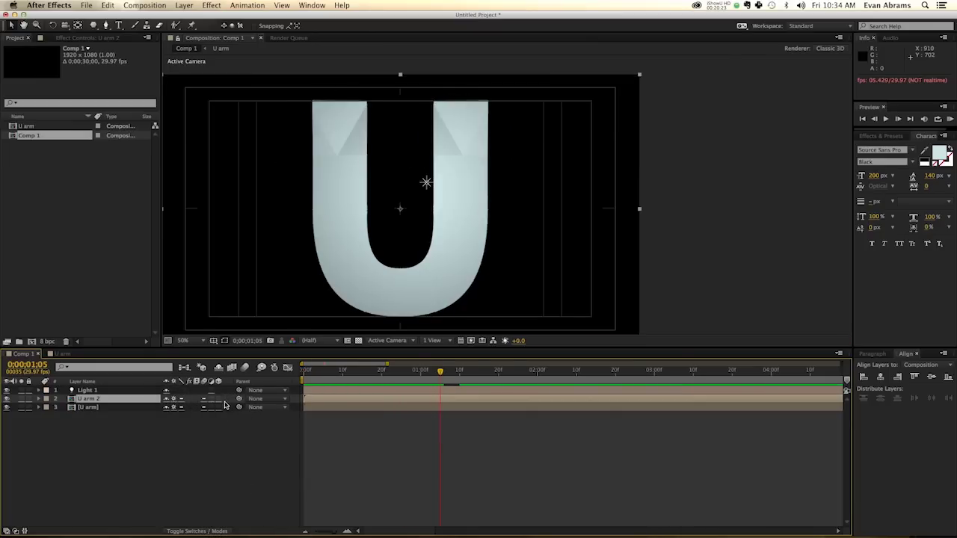
click(218, 399)
click(218, 407)
click(271, 426)
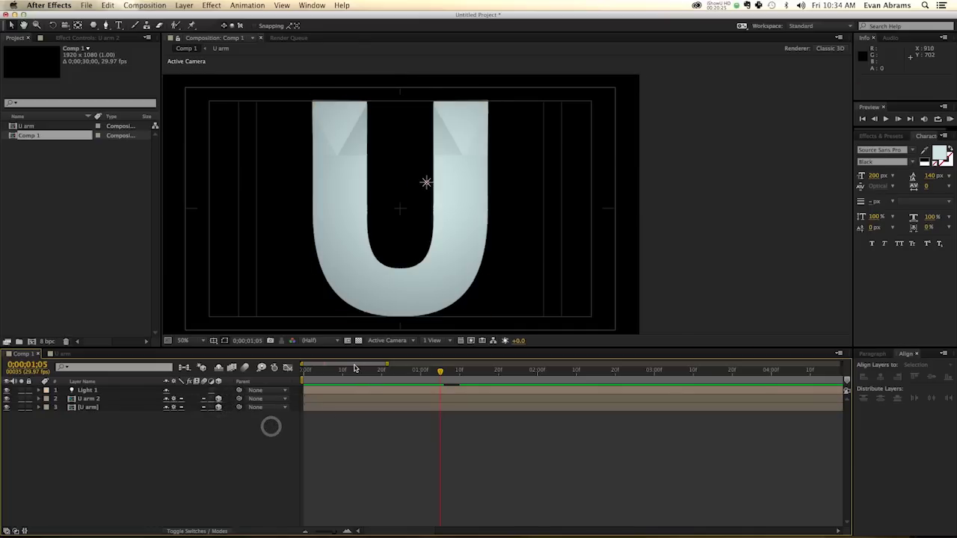
Step: Play the lit U animation from the start and scrub through the unfolding frames up to about 0;00;01;21
drag(345, 371, 283, 379)
key(space)
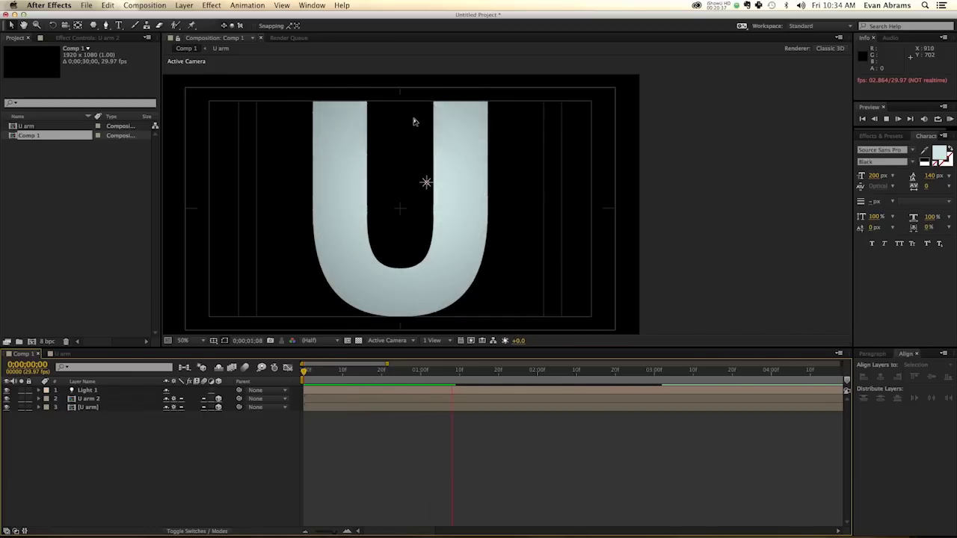
key(space)
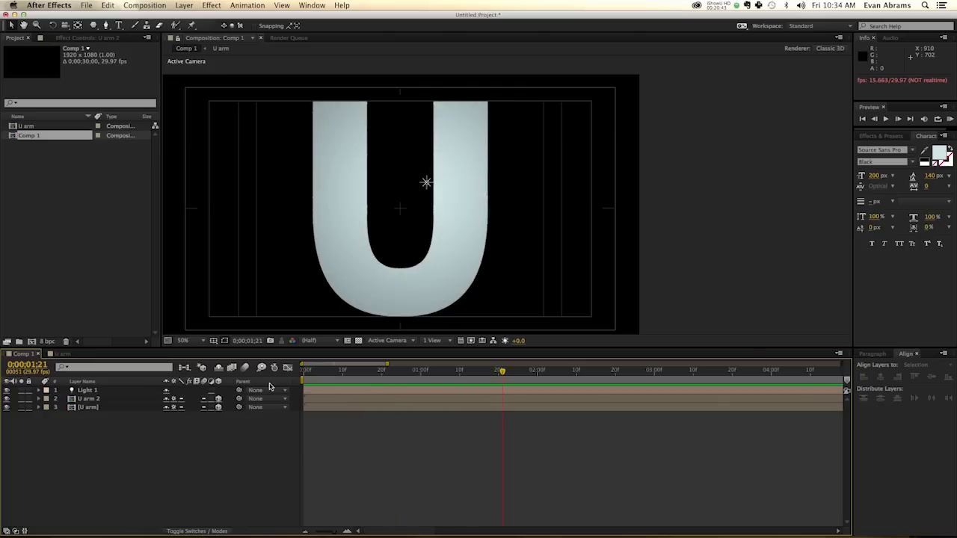
drag(335, 370, 383, 369)
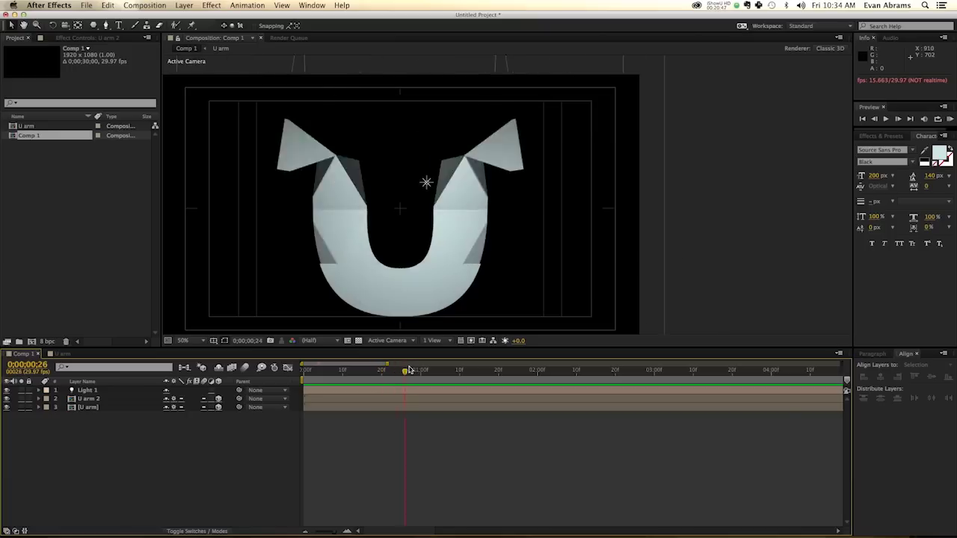
drag(414, 370, 503, 370)
Step: Open the U arm composition, enlarge the timeline to fit all its layers and collapse the Root layer's properties
click(82, 399)
double_click(98, 401)
scroll(355, 447, up, 3)
scroll(378, 415, up, 3)
drag(365, 349, 363, 246)
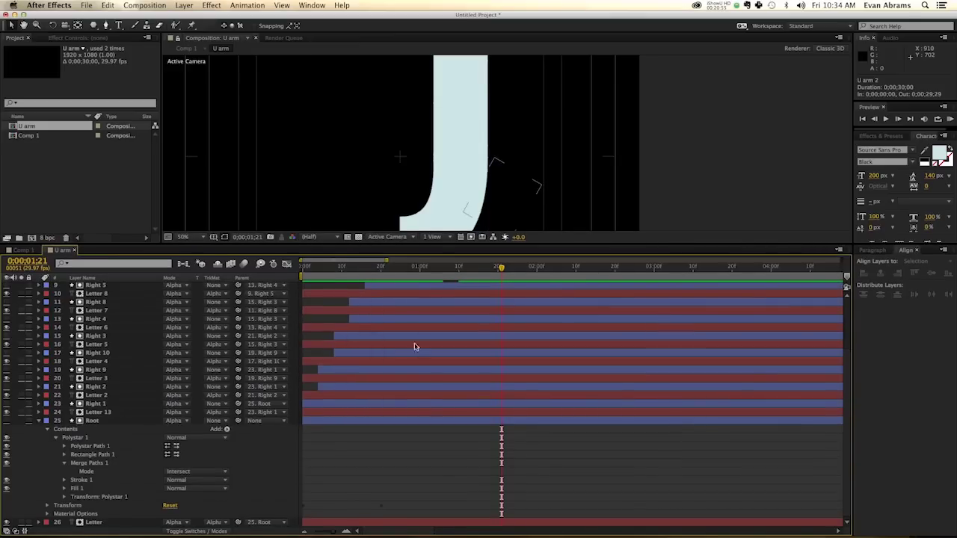
scroll(415, 351, up, 3)
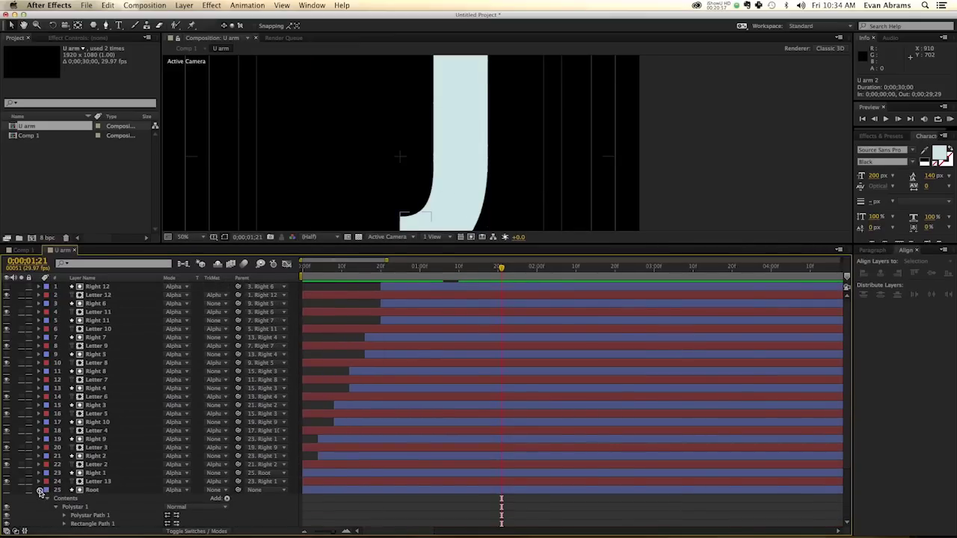
click(40, 492)
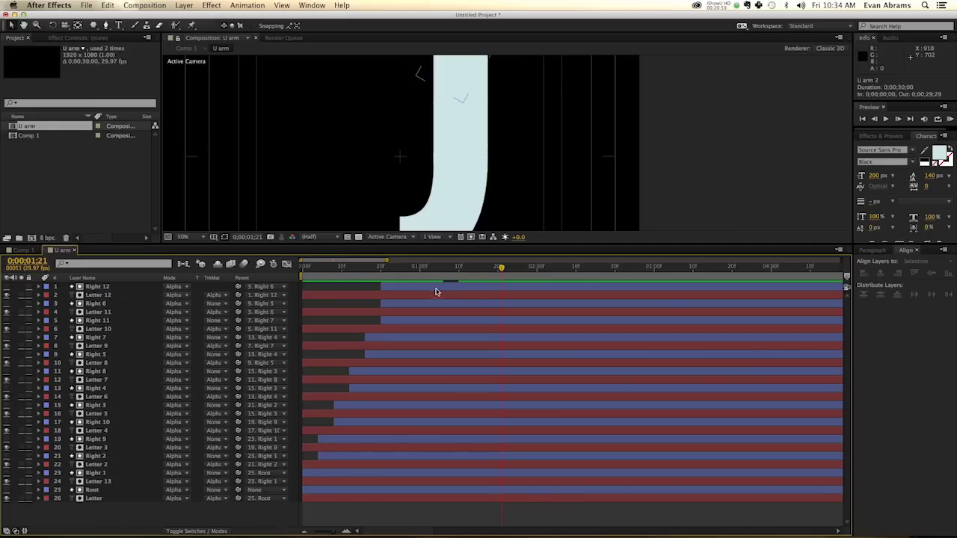